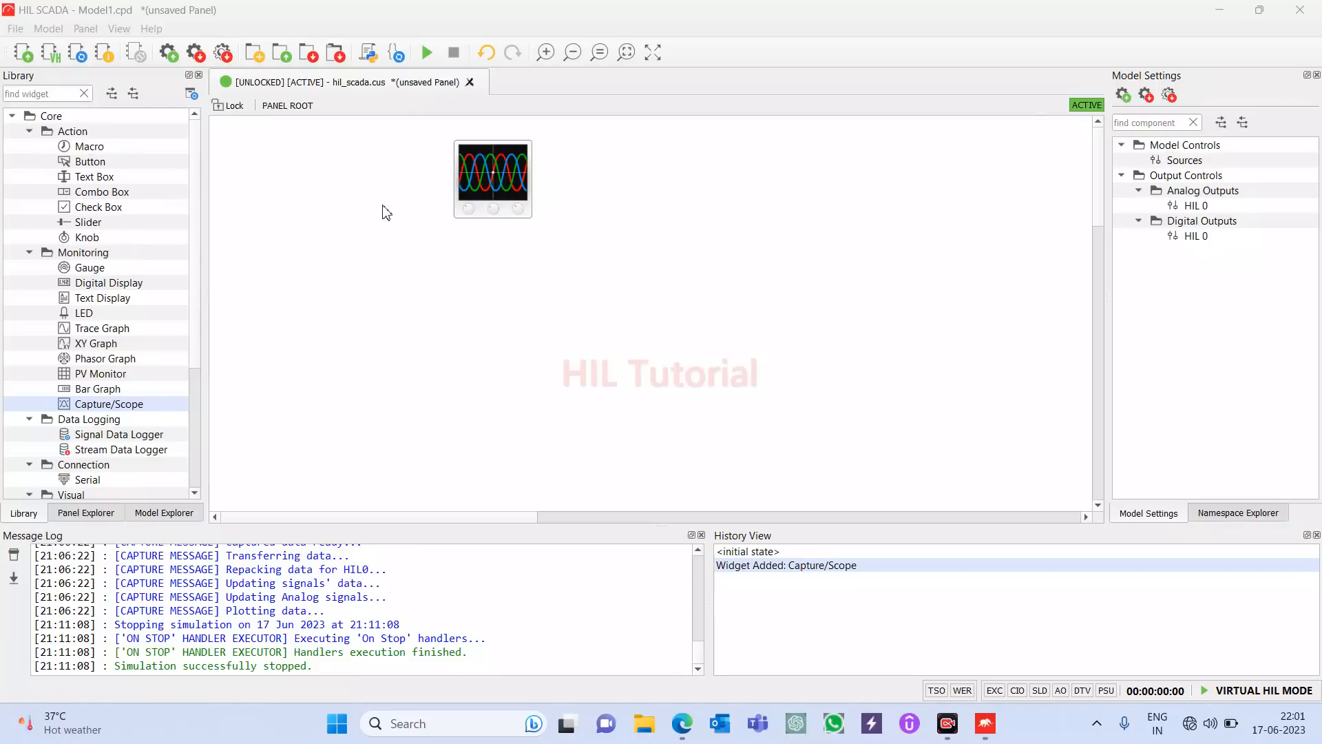
Step: Add a Slider widget to the panel, below and to the left of the Capture/Scope widget
left_click(97, 227)
left_click_drag(96, 227, 393, 302)
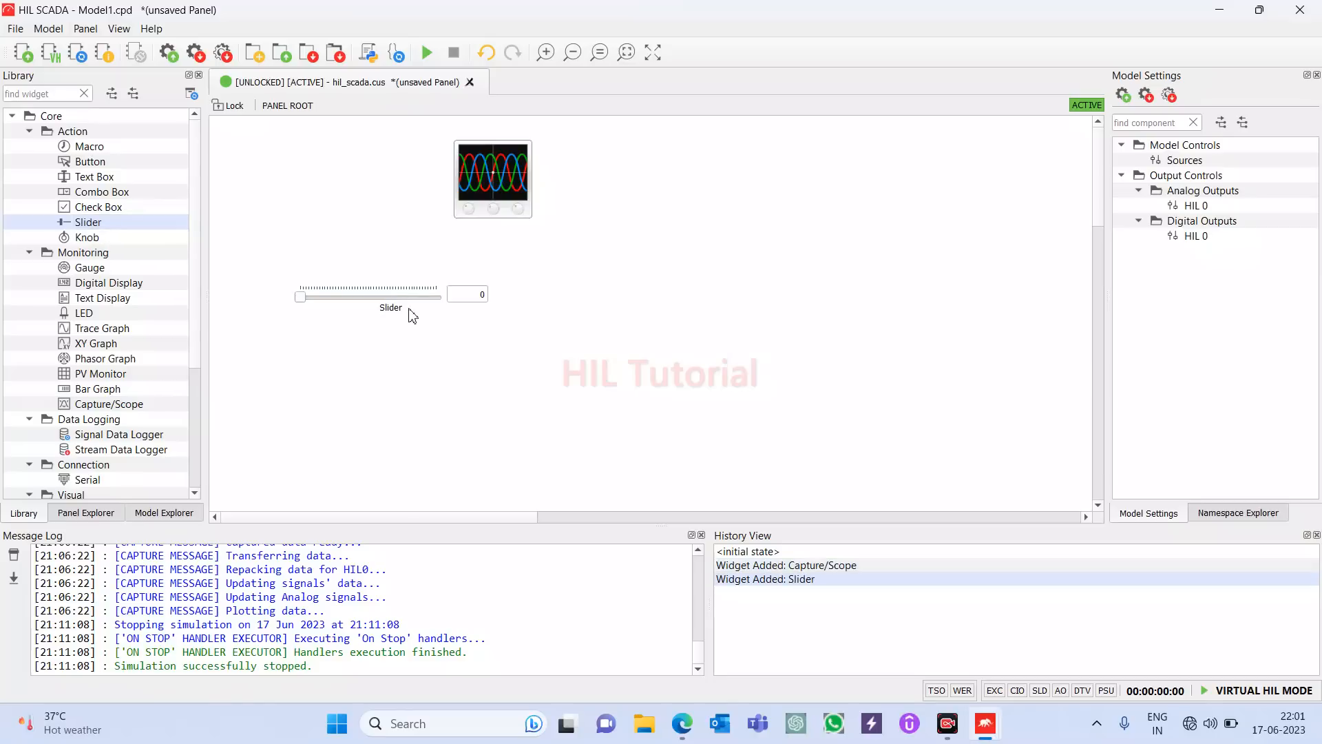
left_click(418, 312)
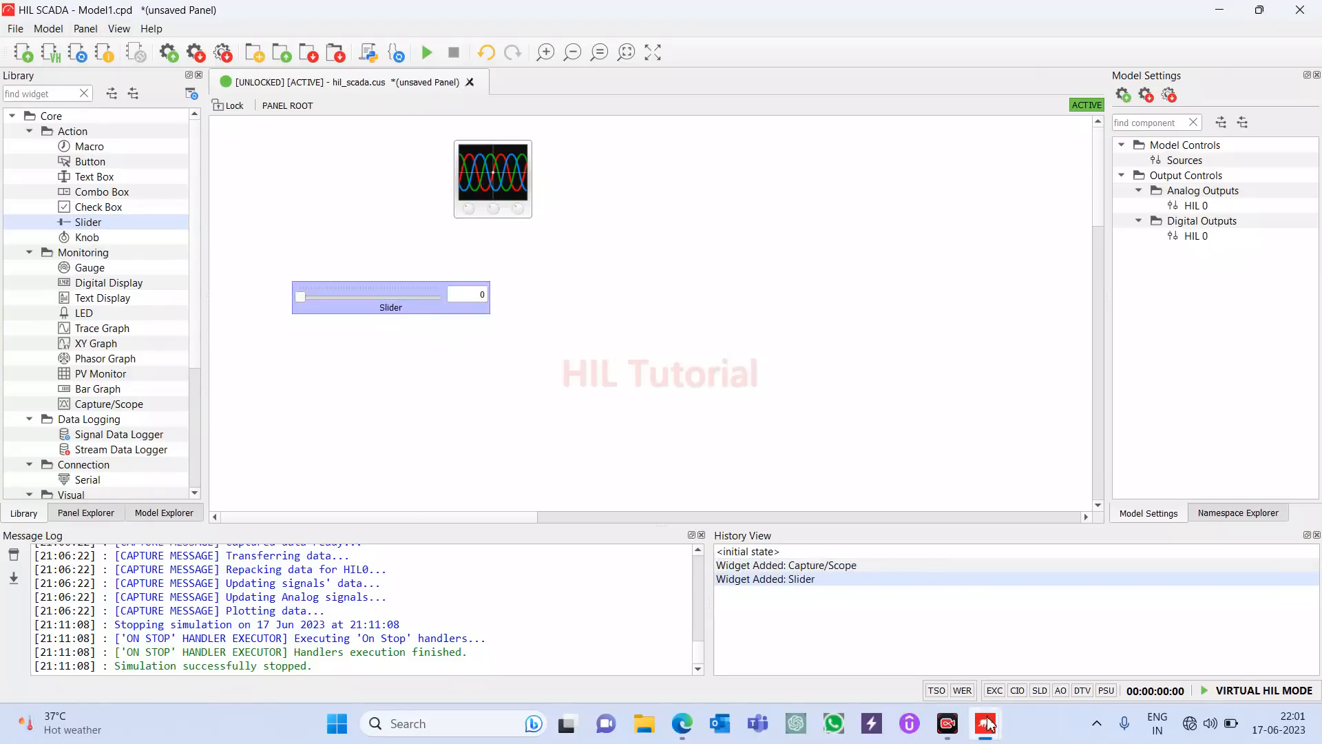
Step: Review the Model1 circuit in the Schematic Editor and return to the HIL SCADA panel
mouse_move(989, 723)
left_click(965, 648)
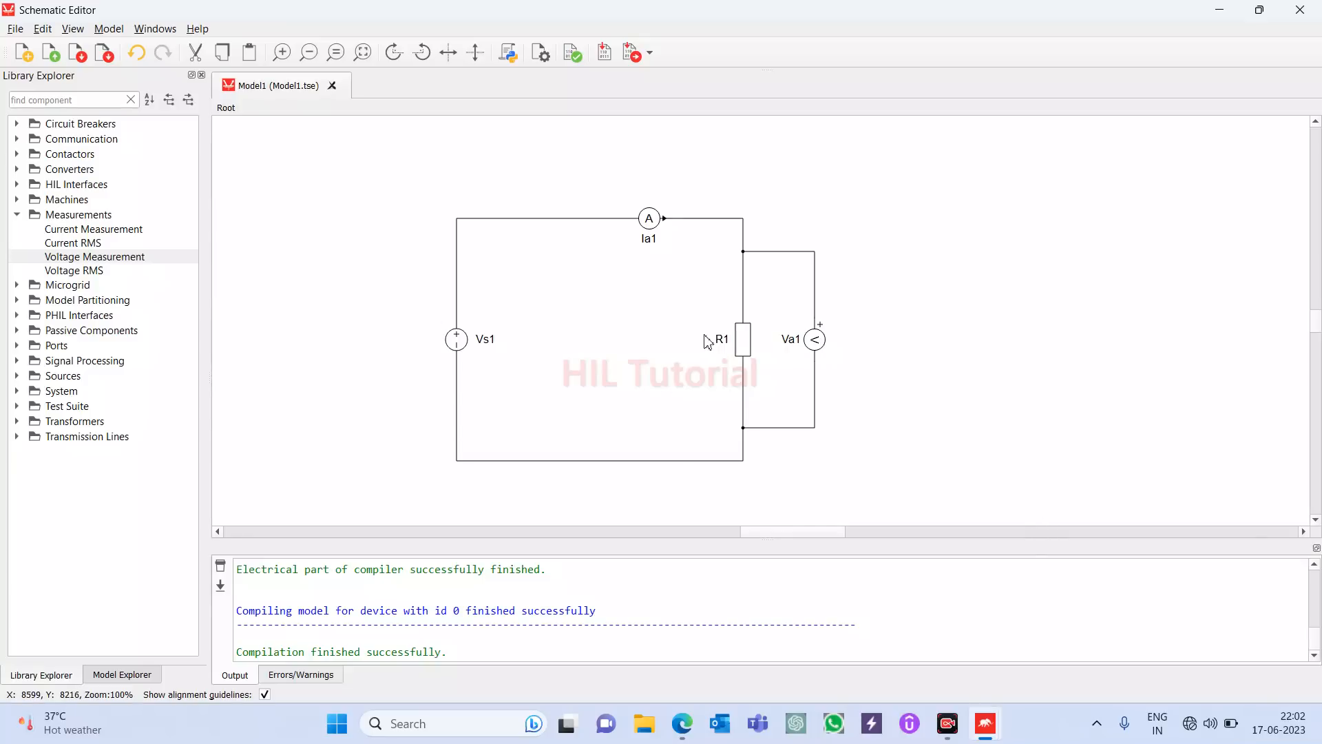
mouse_move(992, 730)
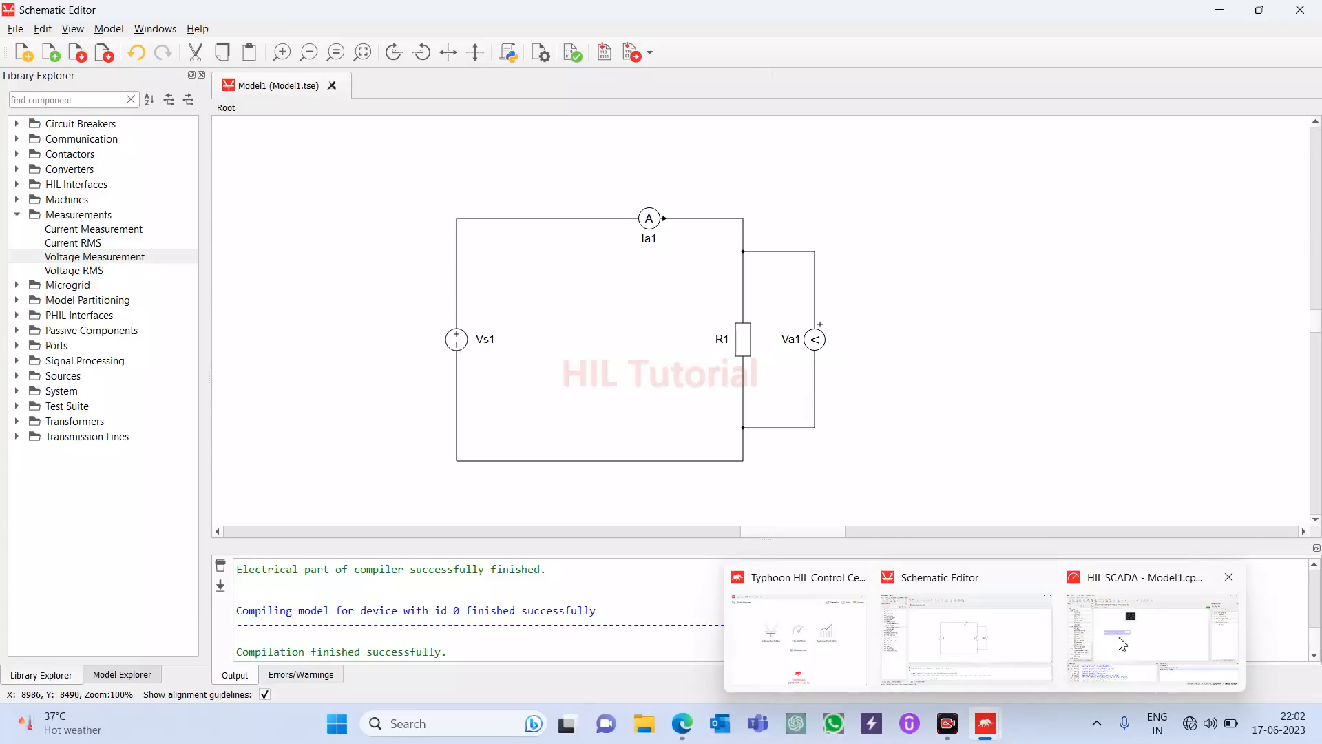
left_click(1135, 637)
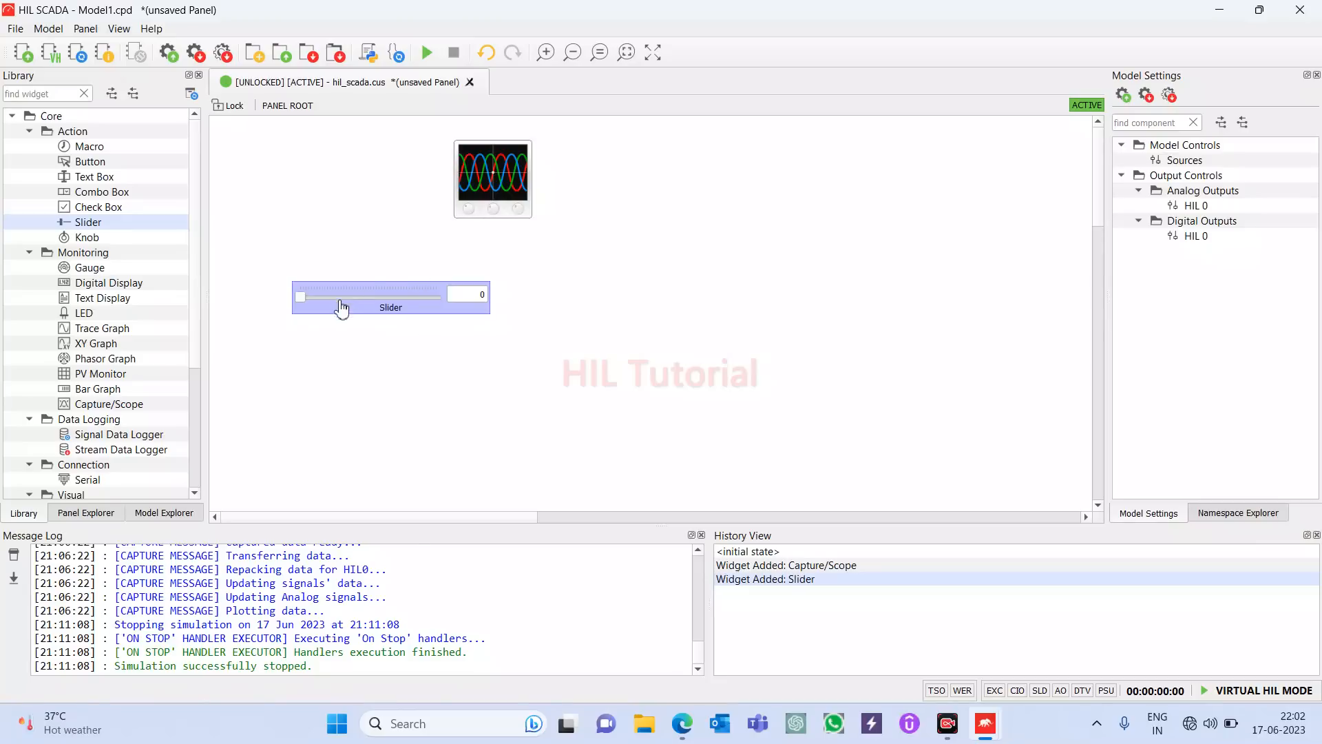
Step: Set the slider's maximum to 1000 and step to 10, reviewing its widget and advanced settings
double_click(378, 315)
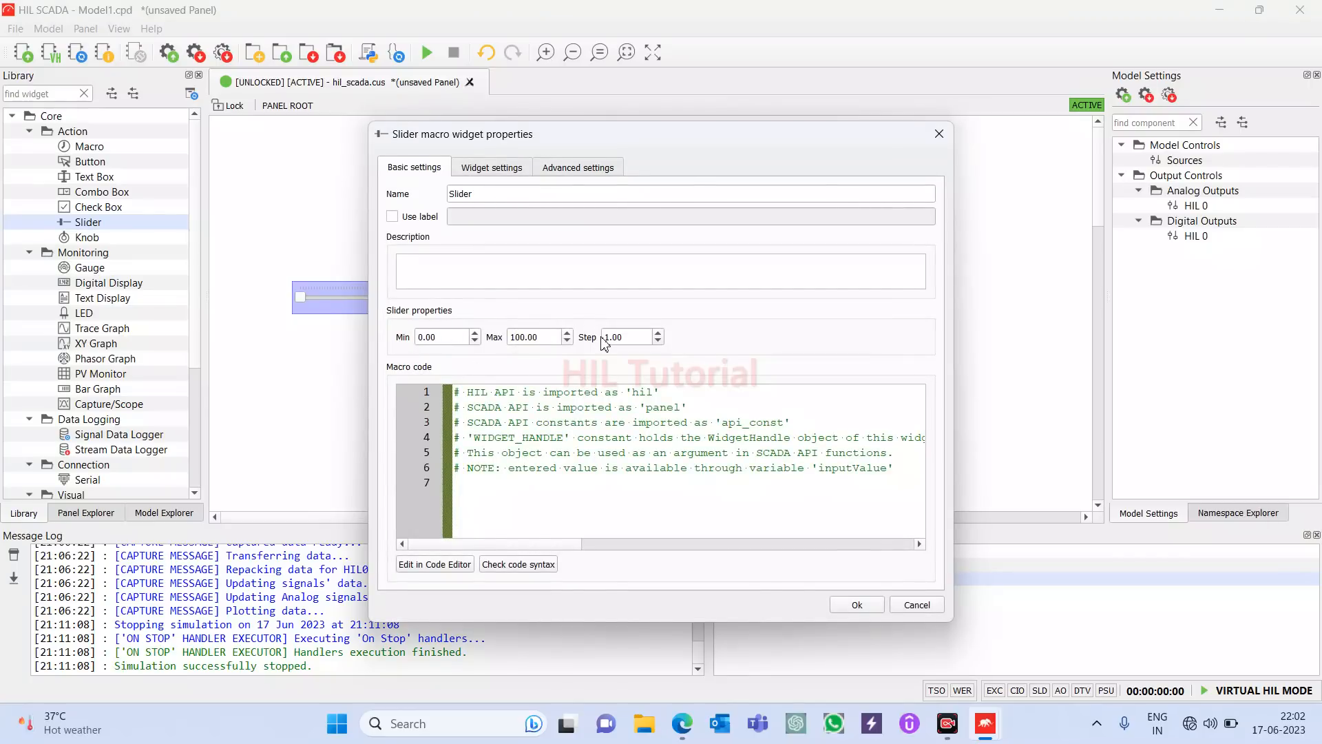
left_click(529, 341)
left_click(611, 340)
left_click(485, 171)
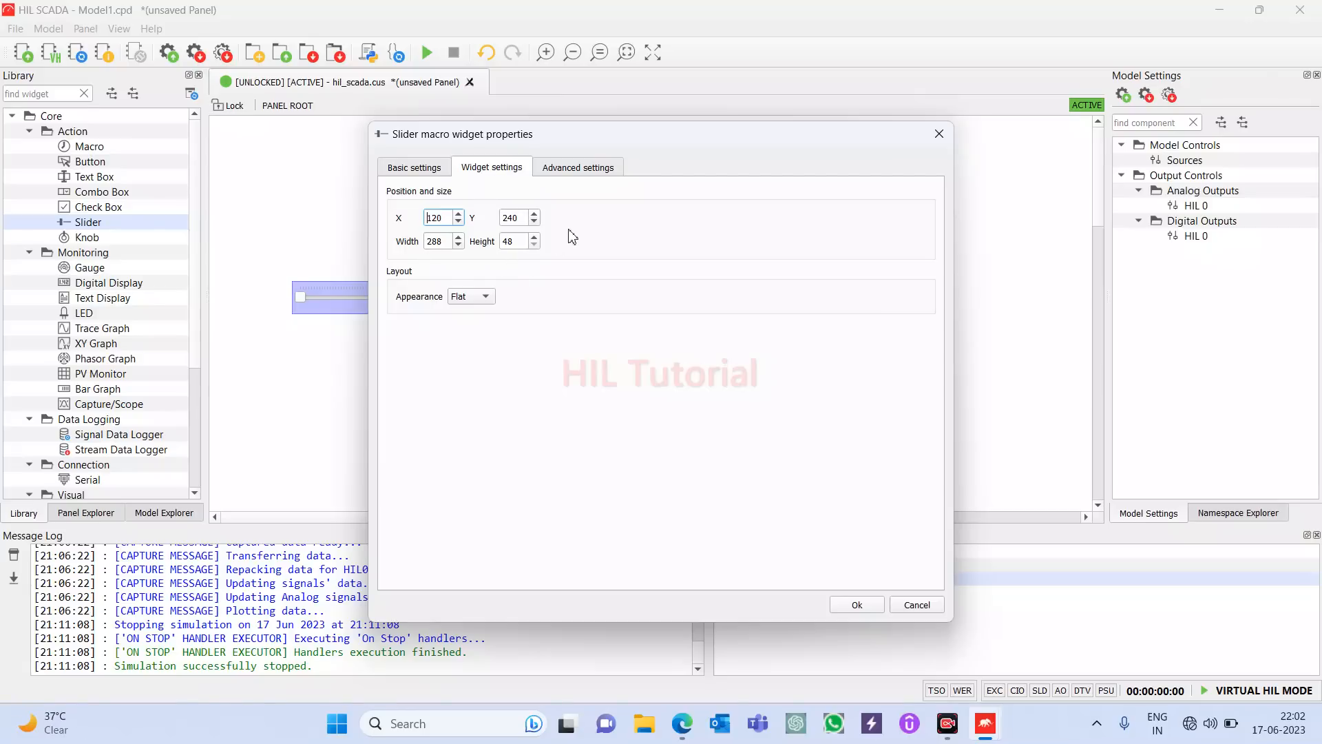
left_click(575, 168)
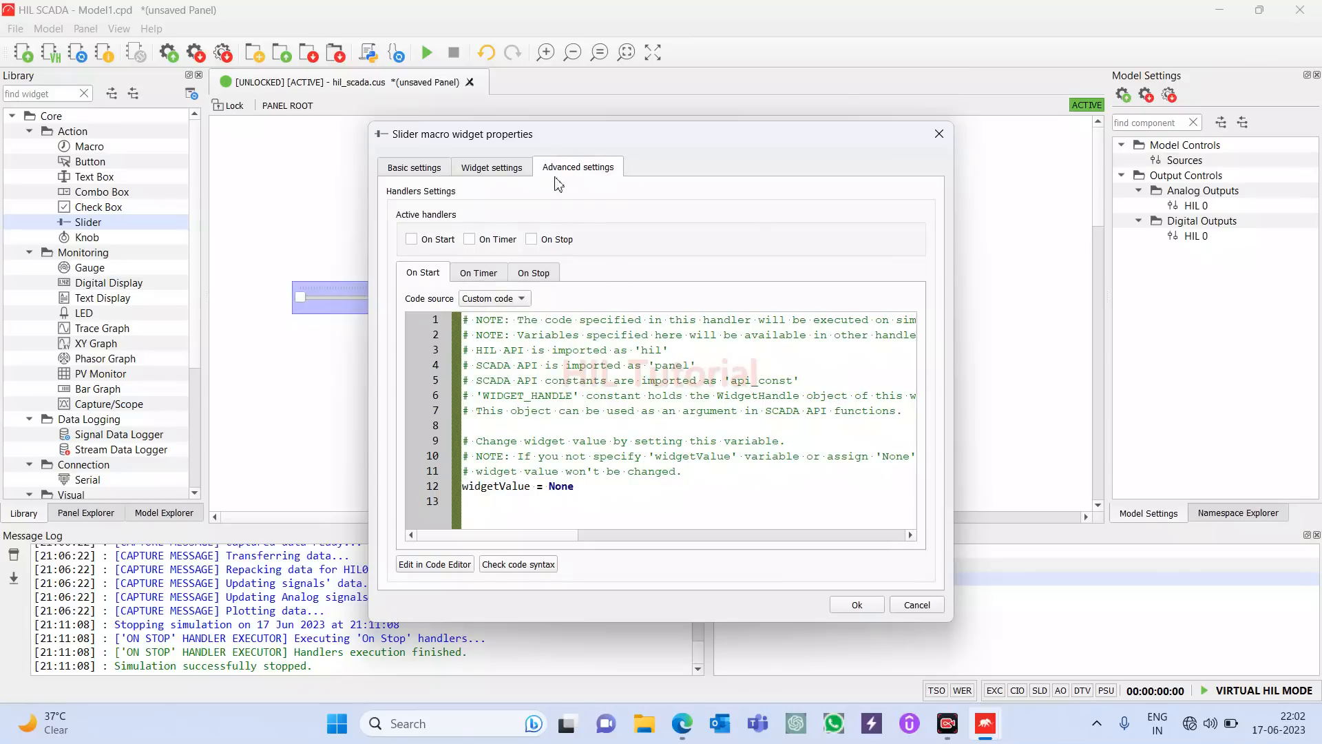
left_click(423, 172)
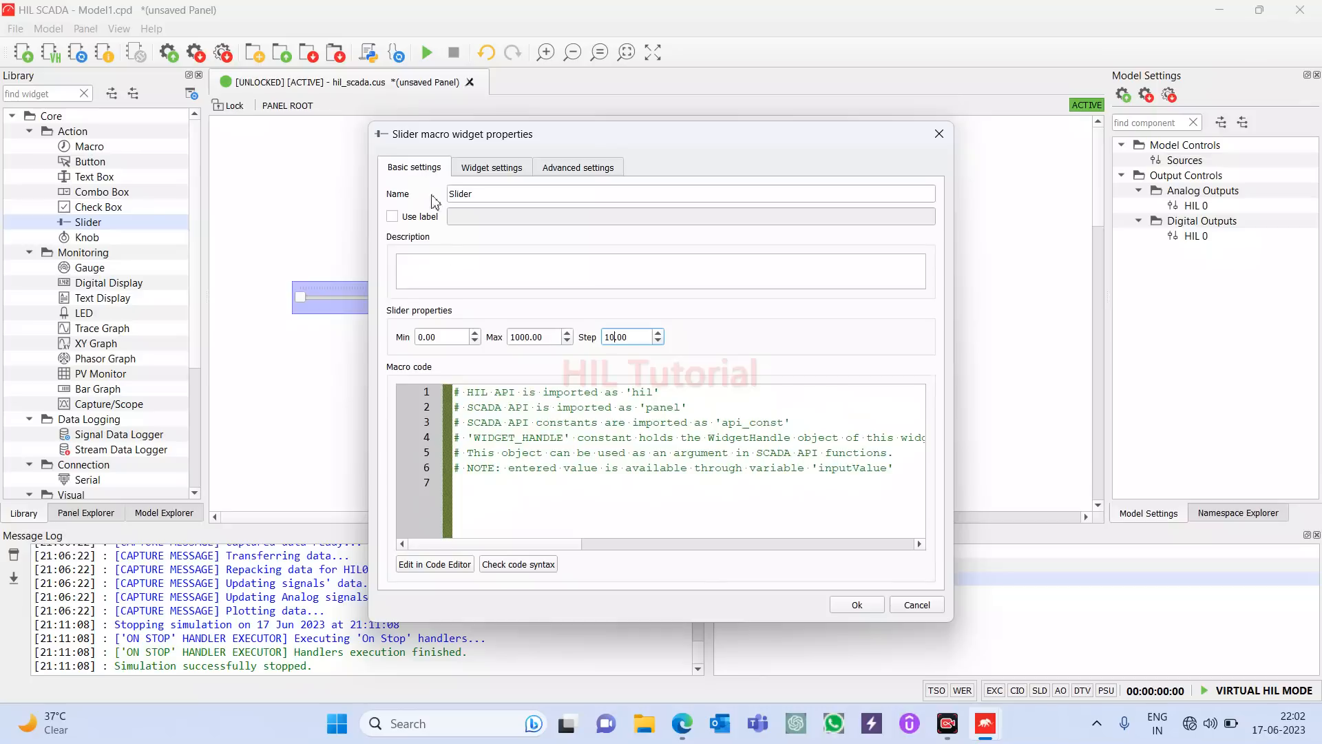
Step: Open the slider's macro code in the Code Editor and insert the sine source-settings command for Vs1 on line 7
left_click(436, 565)
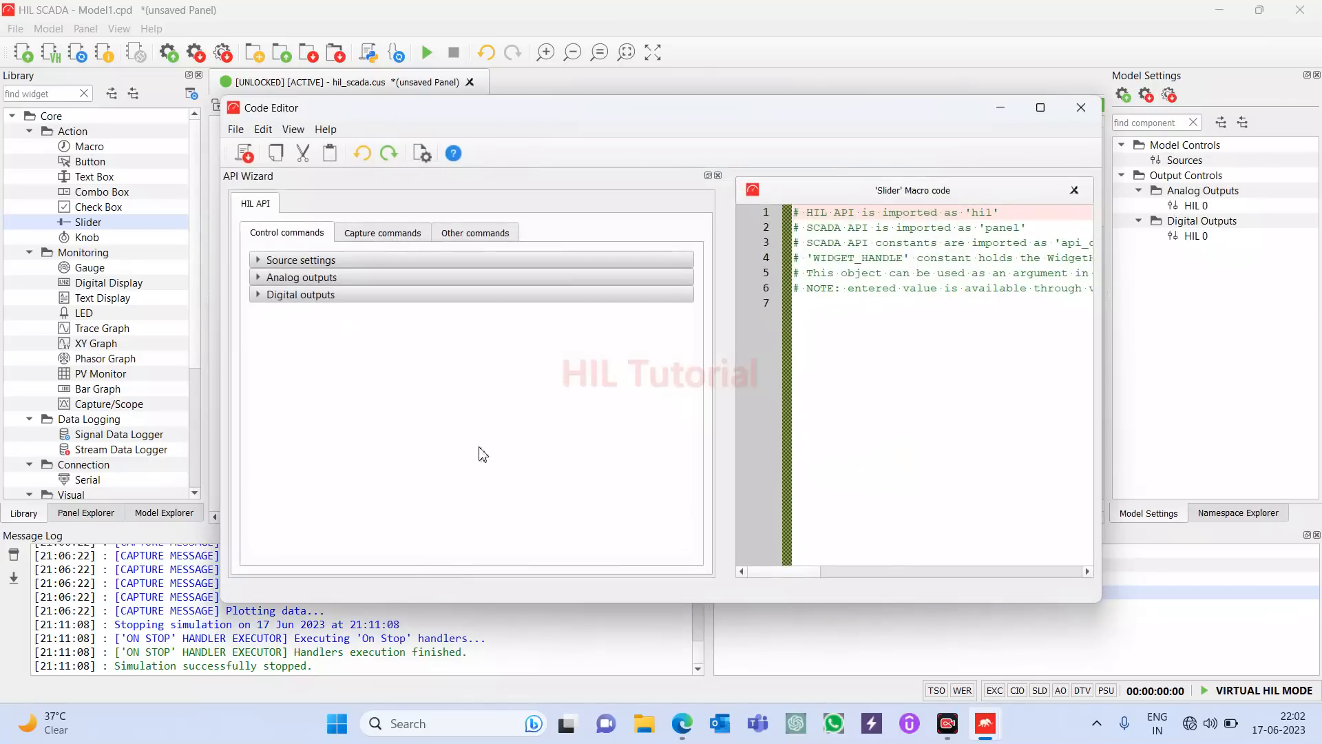
left_click(812, 312)
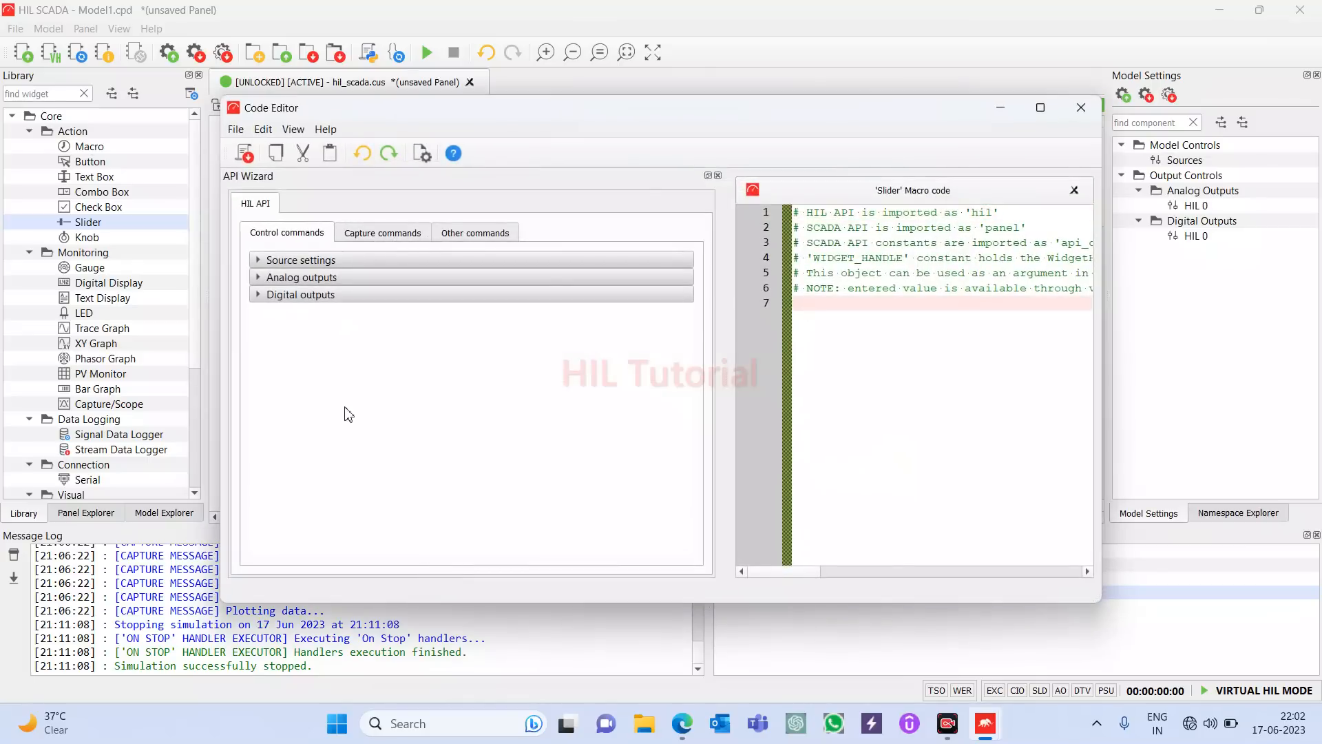
left_click(307, 262)
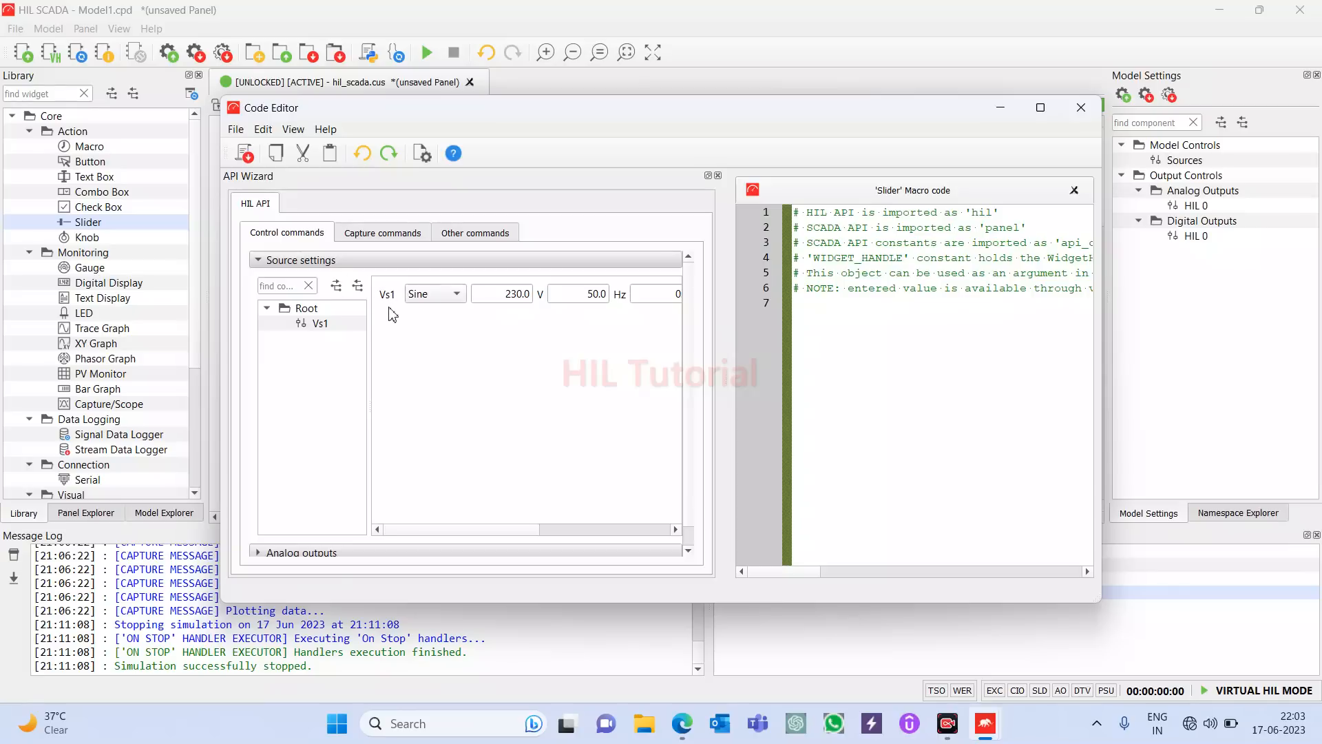
left_click(819, 305)
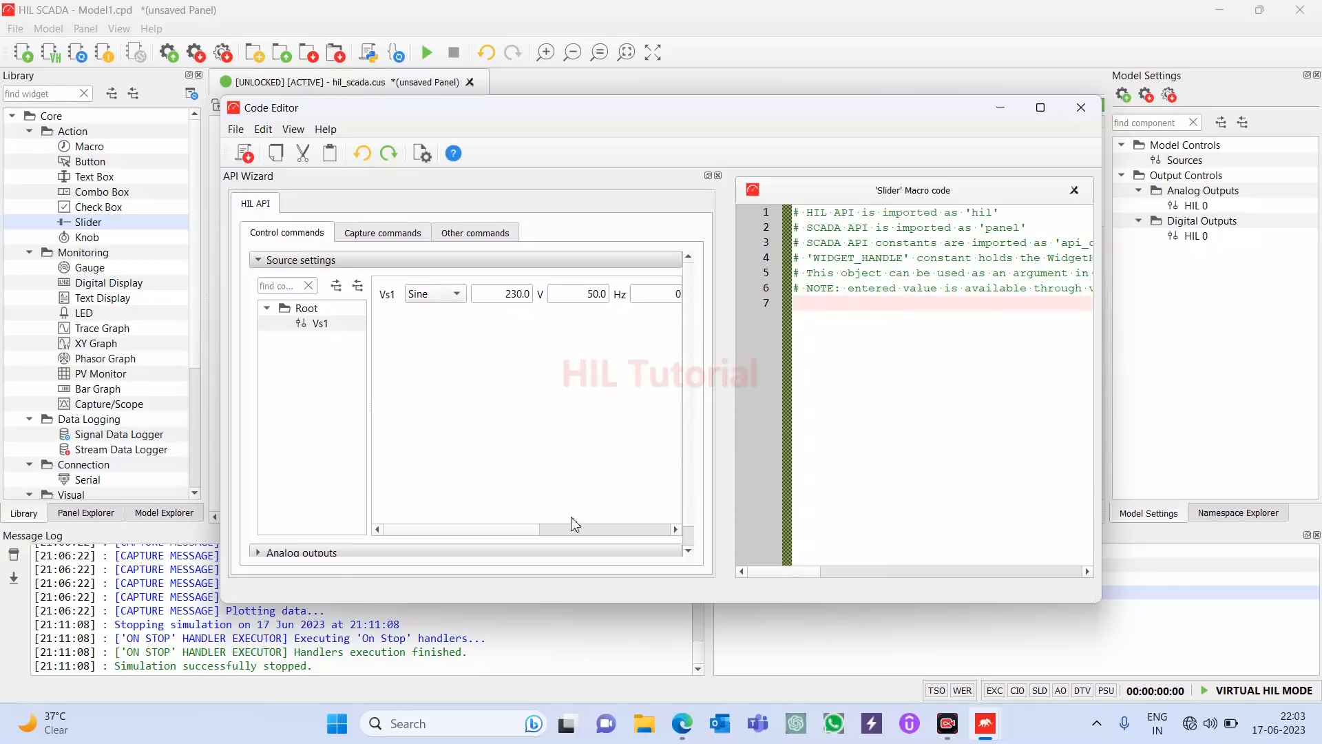
left_click_drag(531, 534, 604, 531)
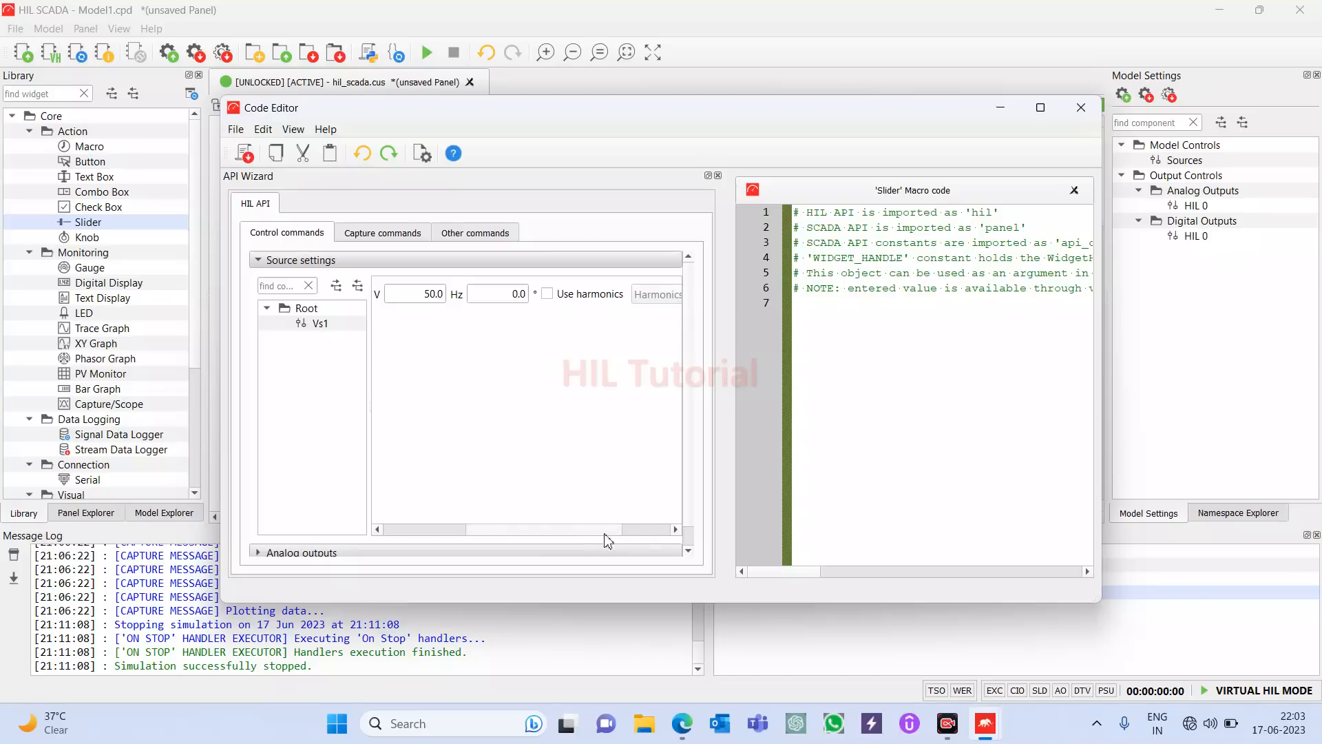
left_click(624, 529)
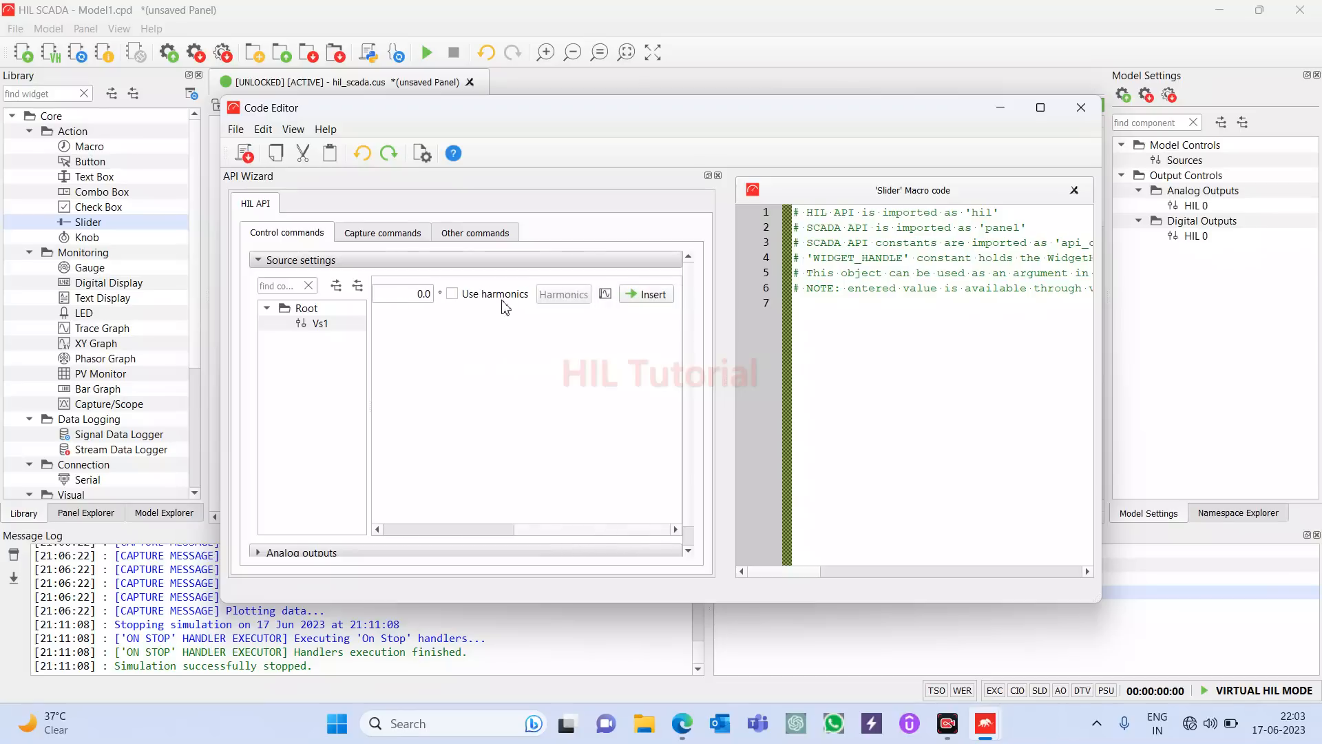
left_click(645, 300)
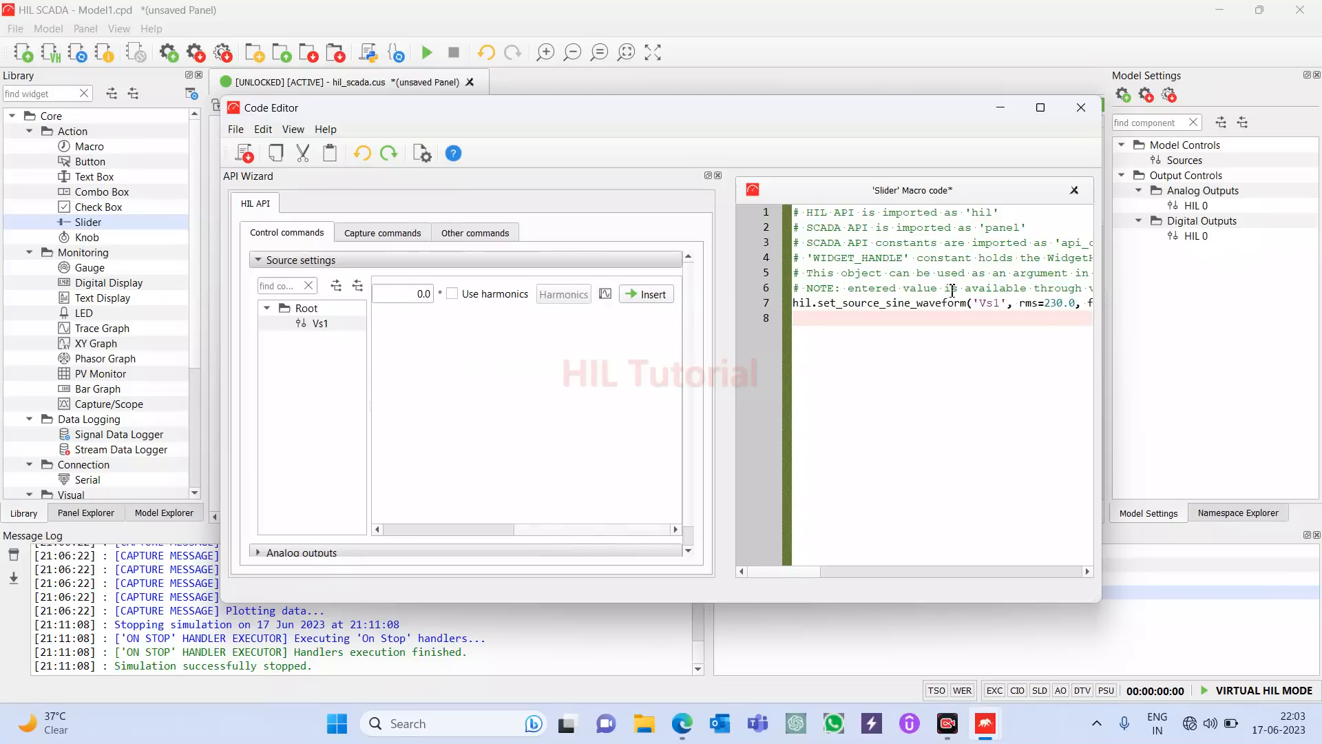
Step: Replace the rms argument of the Vs1 sine waveform command with inputValue
scroll(963, 289, "right", 5)
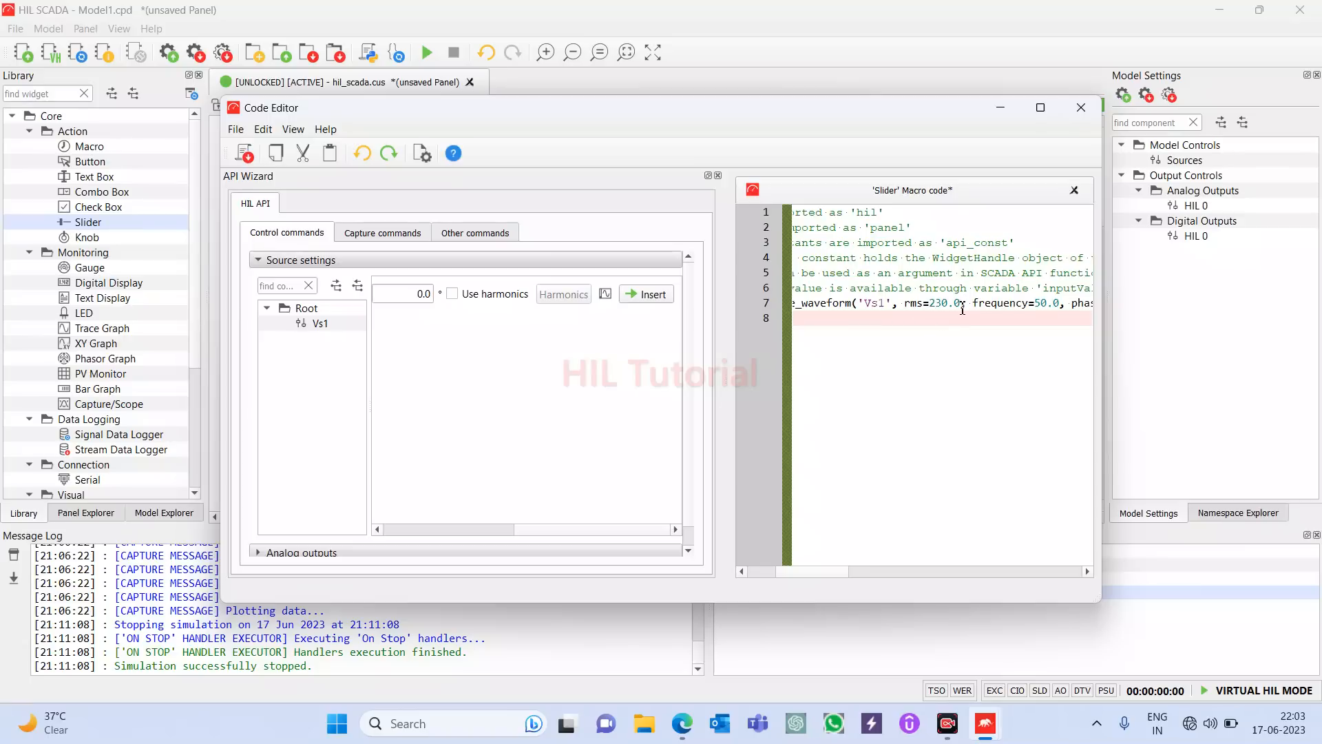
left_click(963, 308)
key("BackSpace")
key("BackSpace")
key("BackSpace")
key("BackSpace")
key("BackSpace")
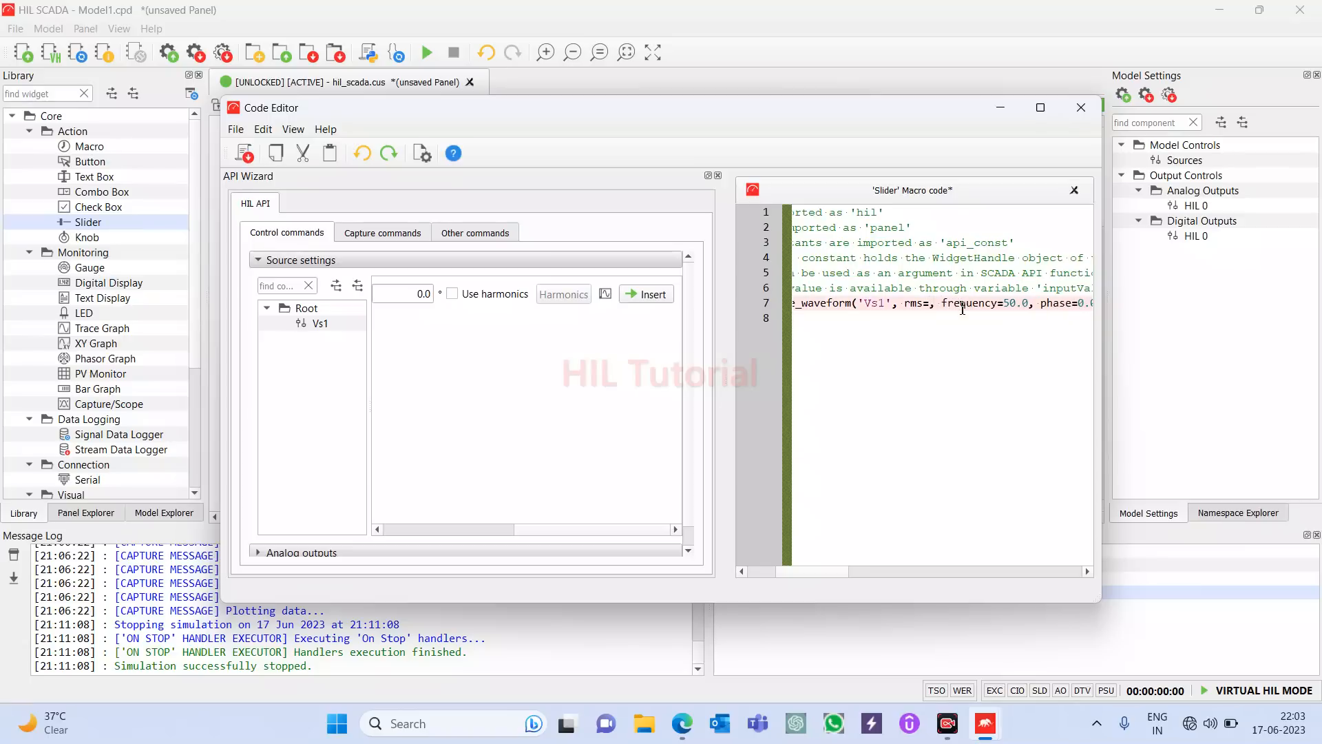
type("in")
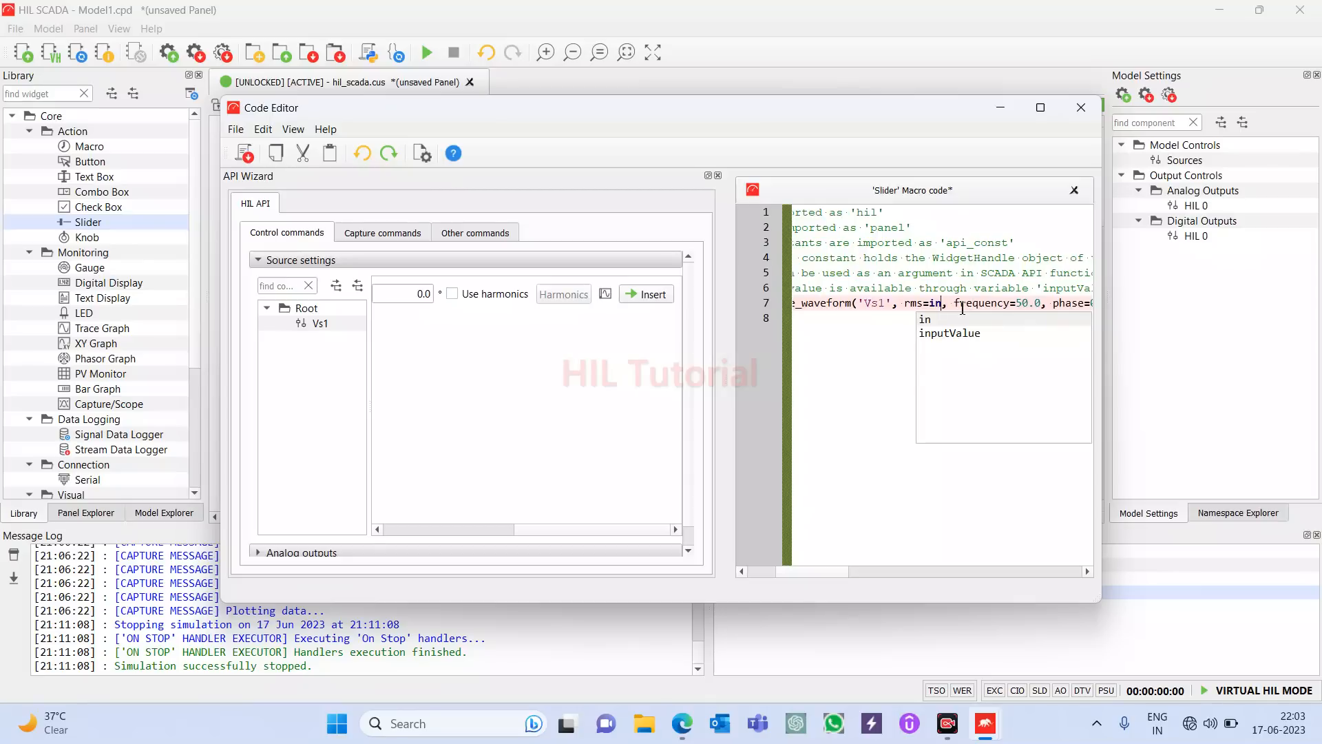
key("Down")
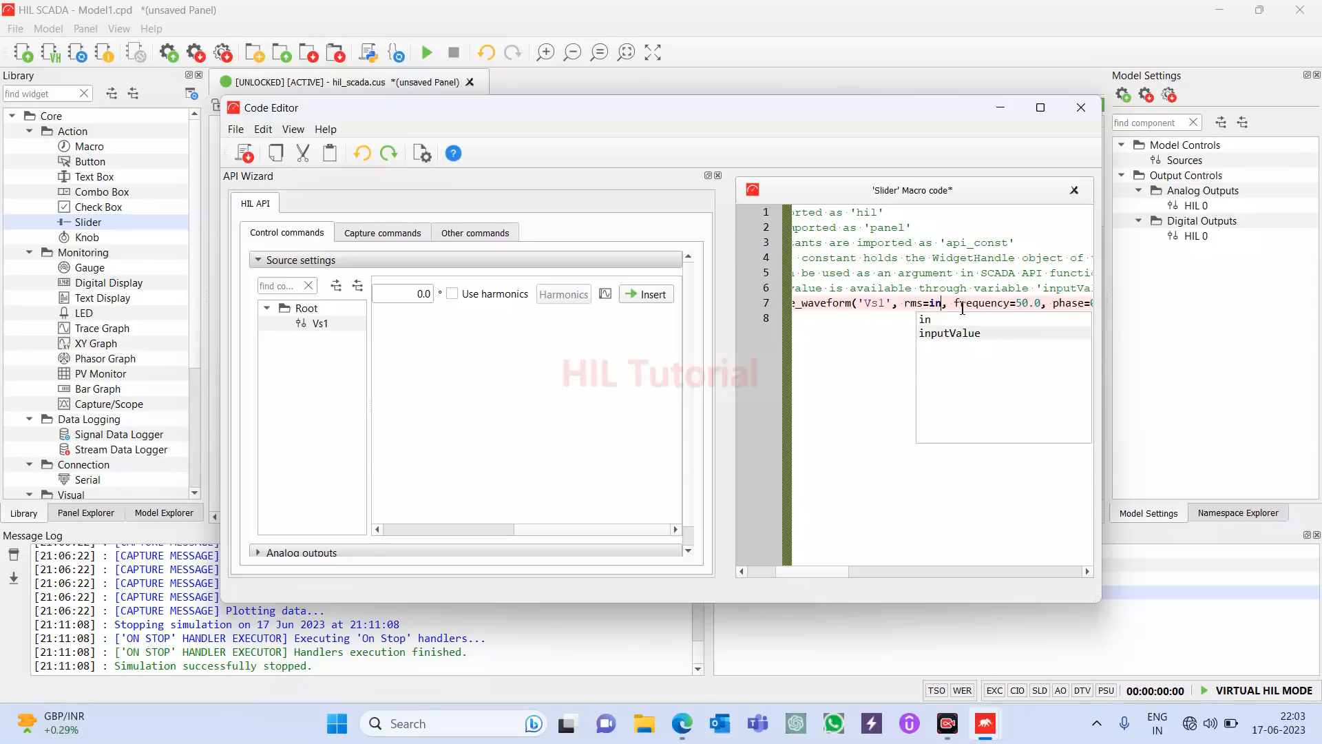
key("Return")
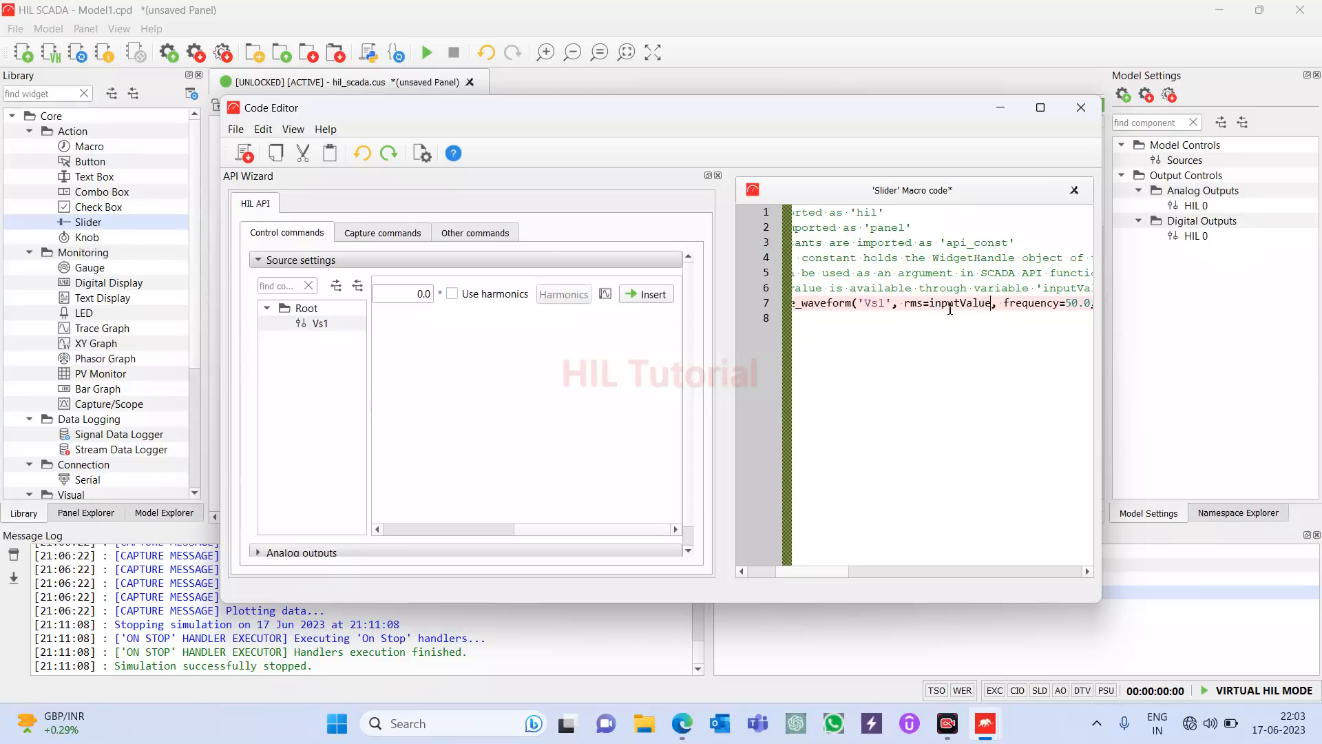
Step: Save the slider's macro code and close the Code Editor
left_click(245, 154)
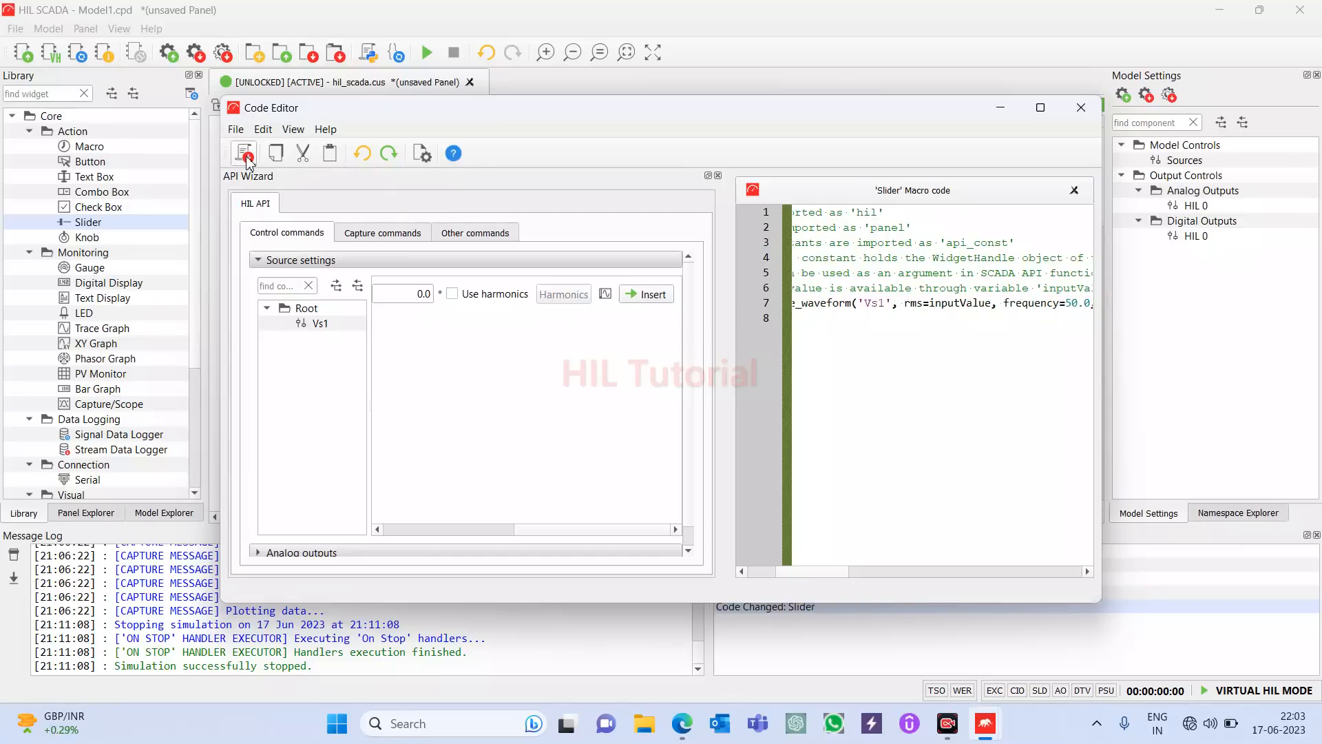
left_click(1081, 107)
left_click(610, 372)
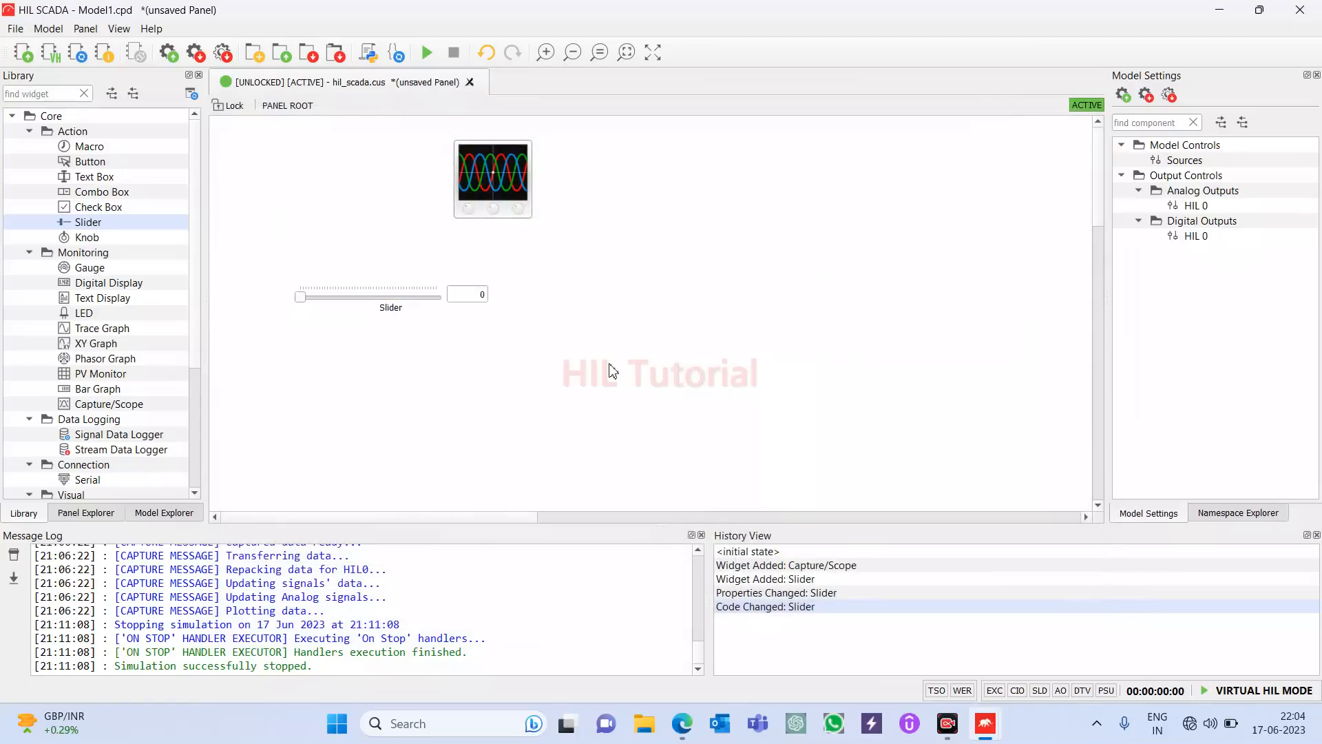
Step: Start the simulation, open the Capture/Scope in Scope mode and move its window clear of the slider
left_click(427, 53)
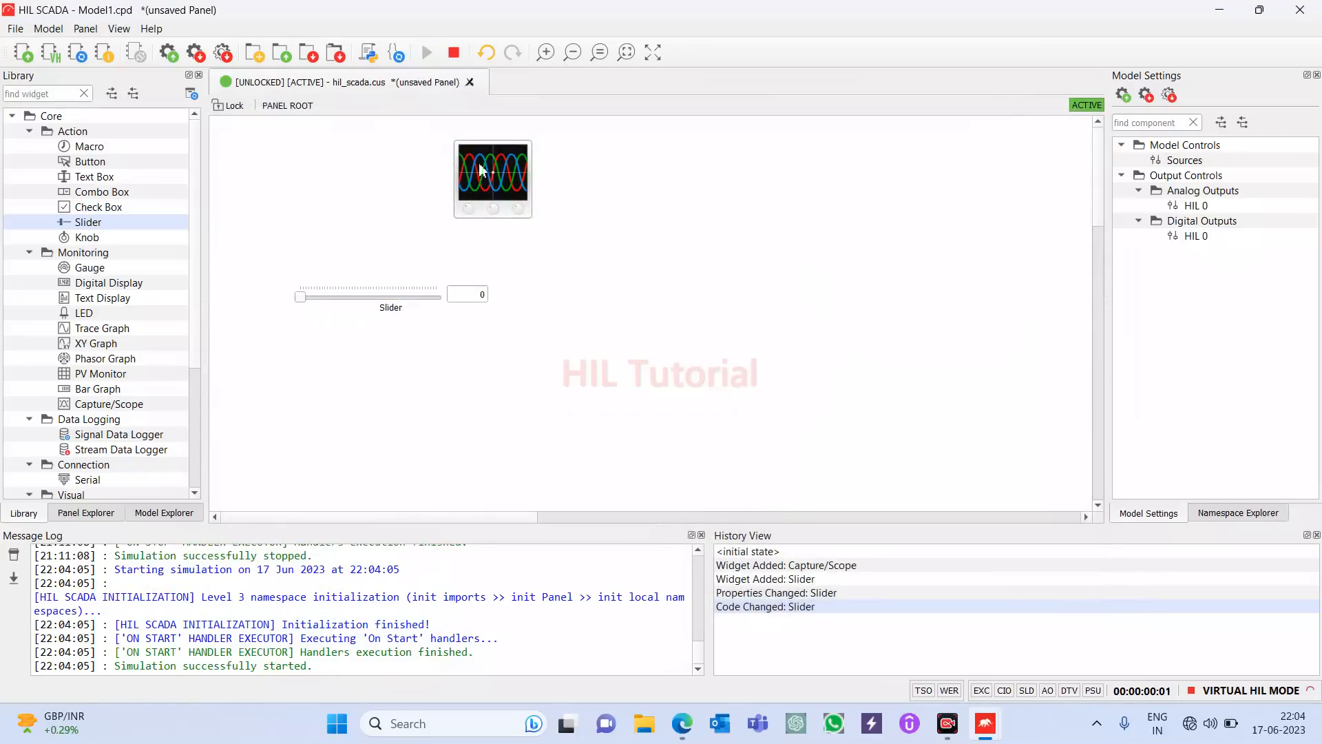
double_click(501, 170)
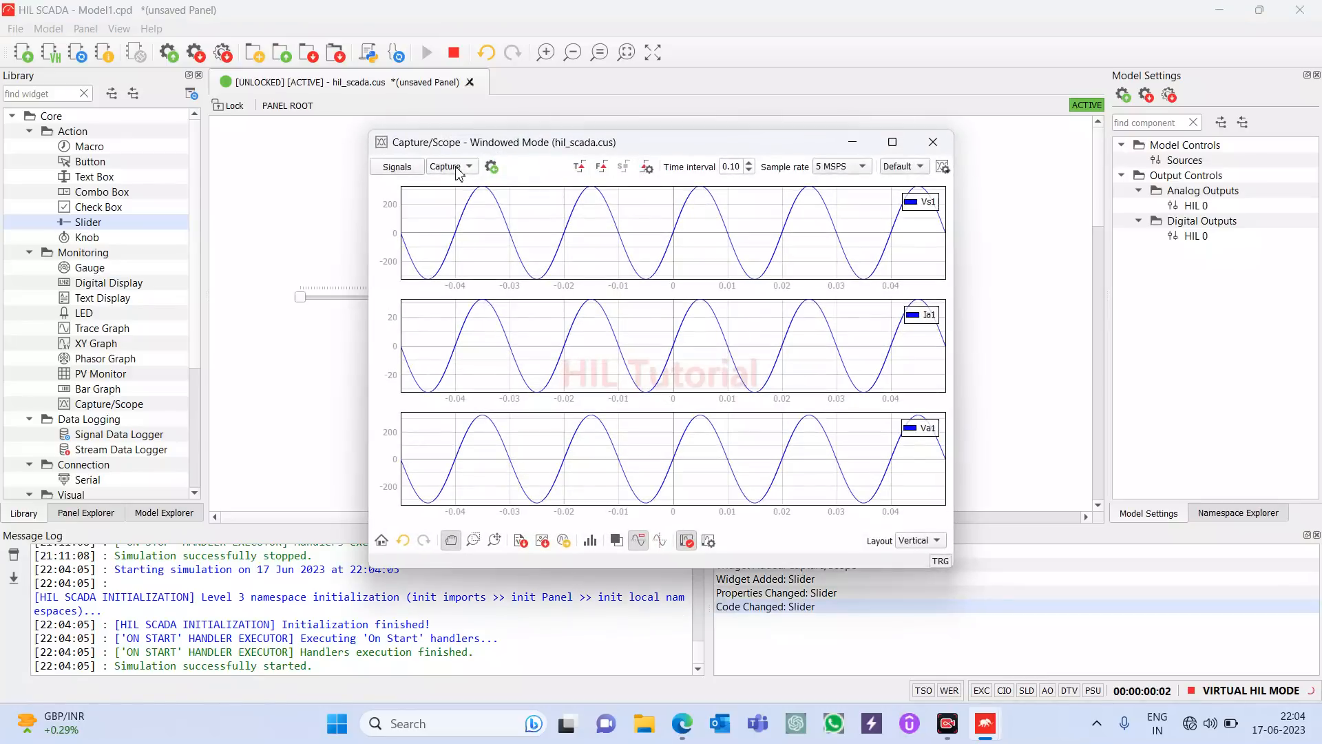
left_click(460, 169)
left_click(454, 183)
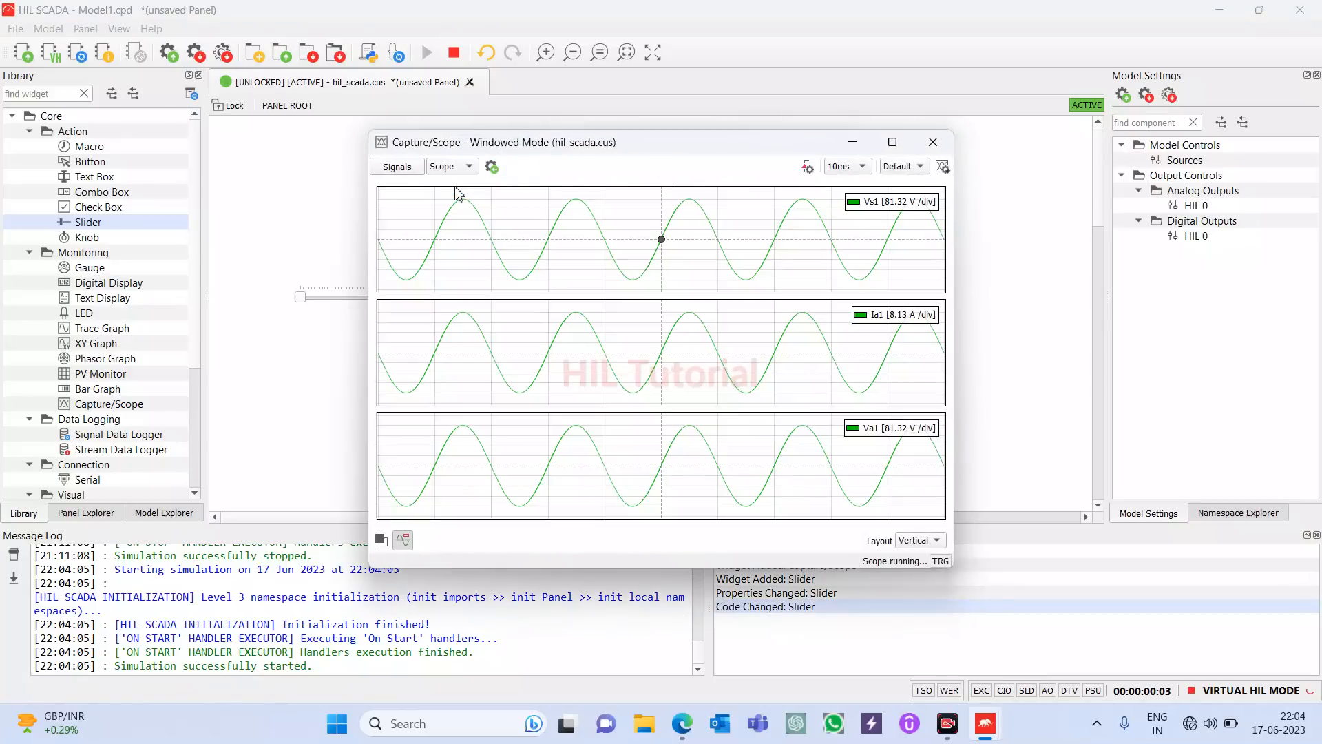
left_click_drag(718, 147, 900, 72)
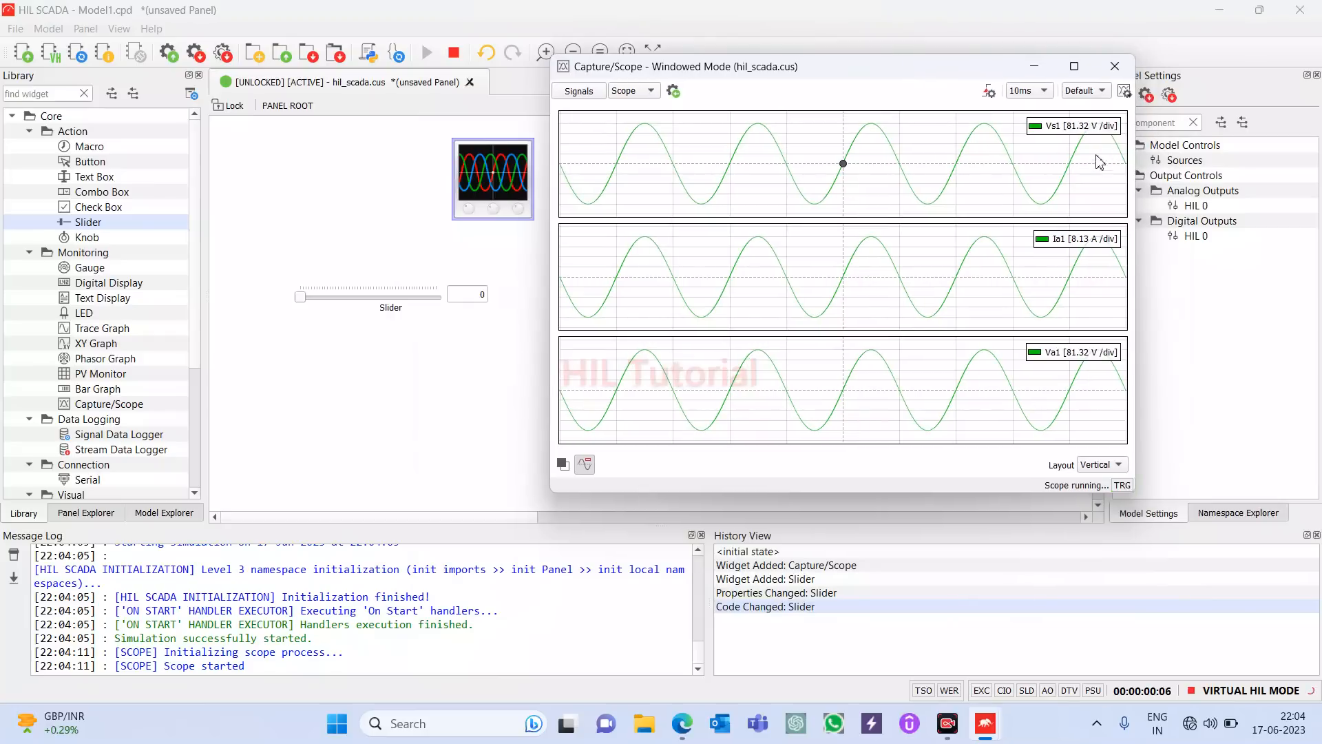
Step: Raise the slider value to 270, 470 and finally 760 while the scope is running
left_click(300, 302)
left_click_drag(301, 303, 338, 307)
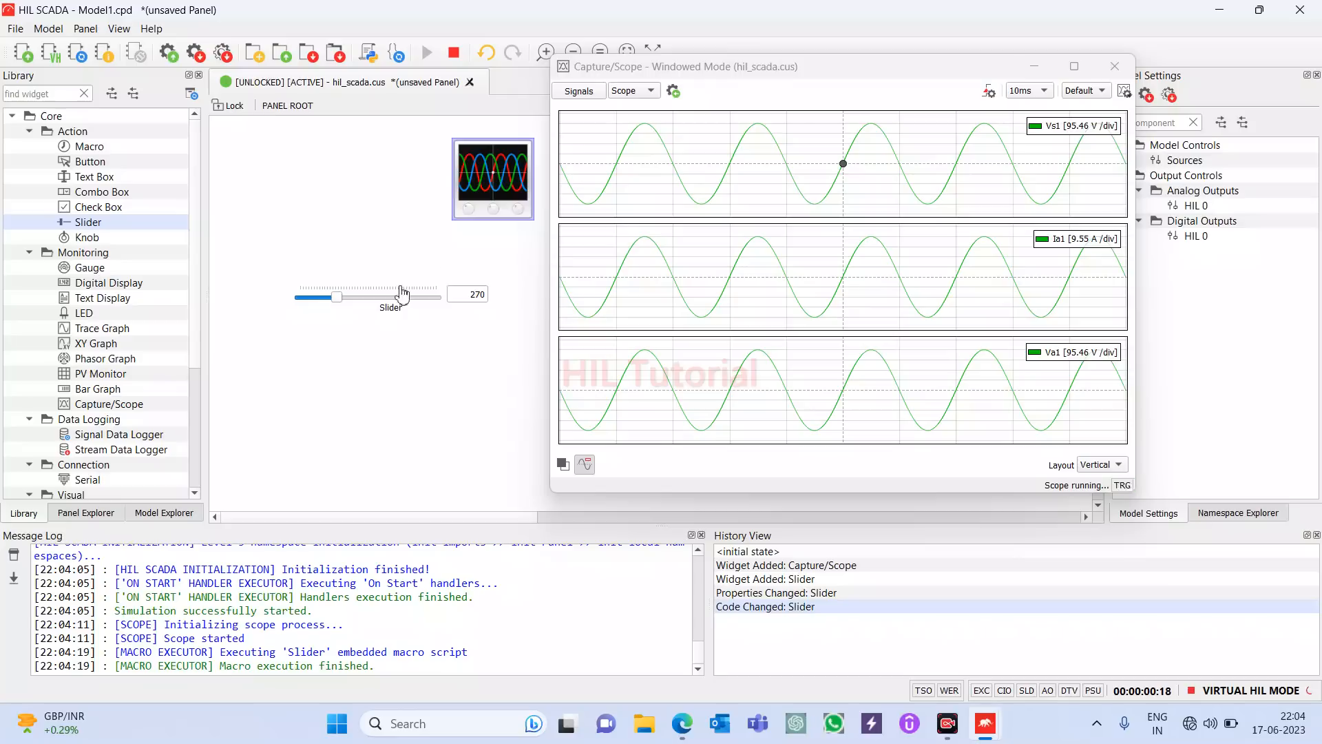
left_click_drag(338, 303, 367, 307)
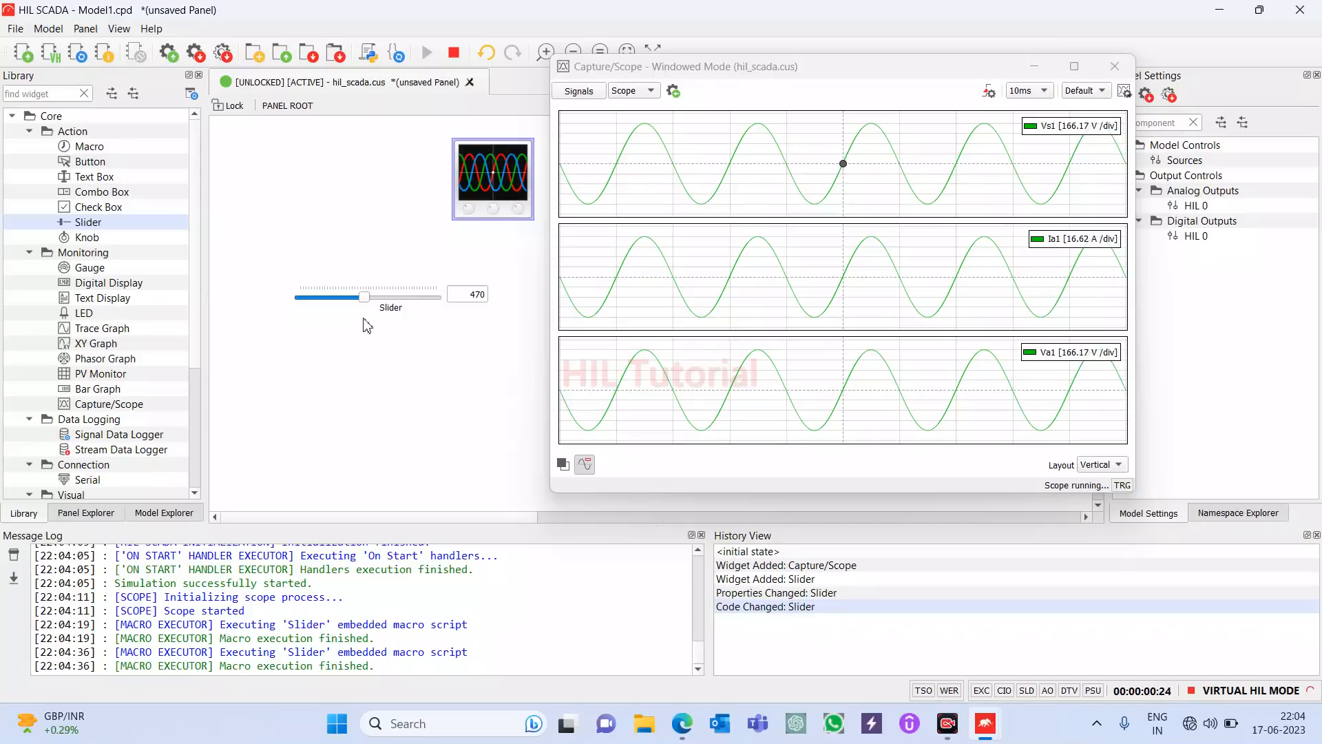
left_click_drag(366, 303, 405, 305)
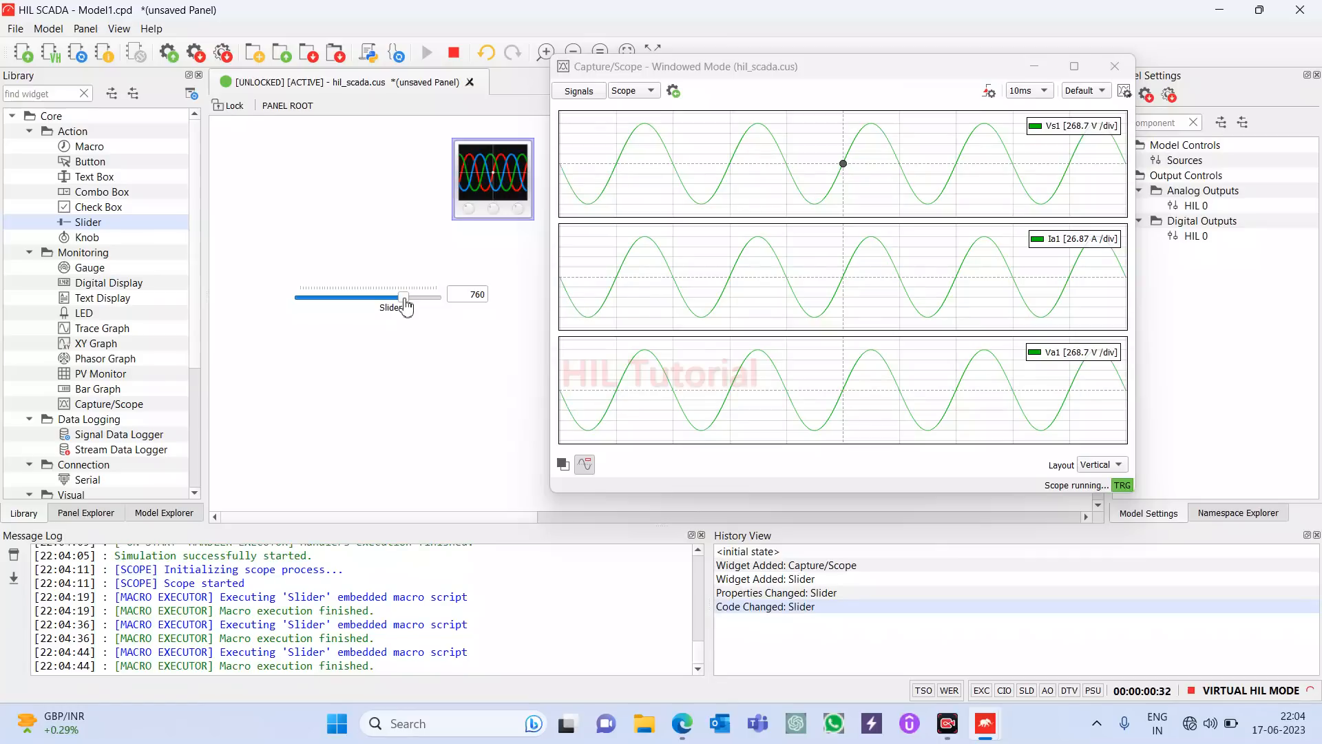
Step: Stop the simulation, run it once more with the slider at 760, stop it again and close the scope window
left_click(454, 55)
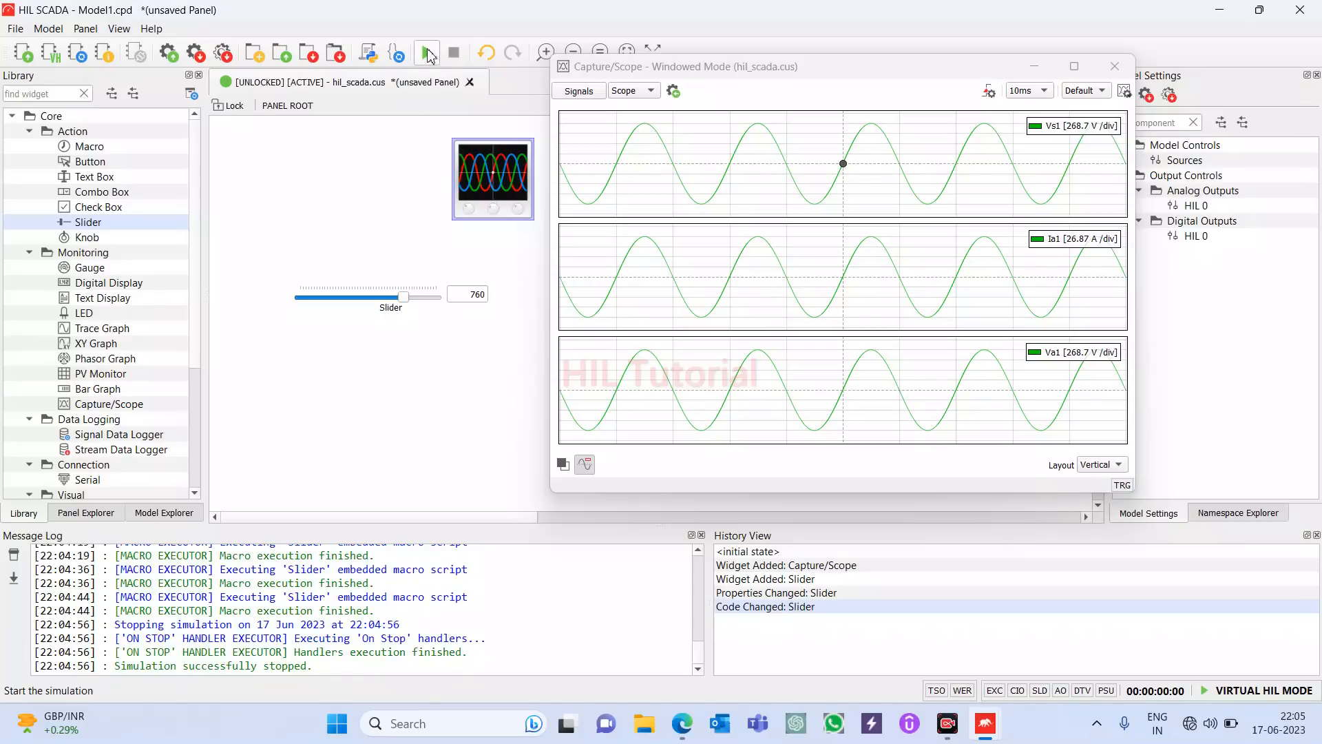
left_click(427, 54)
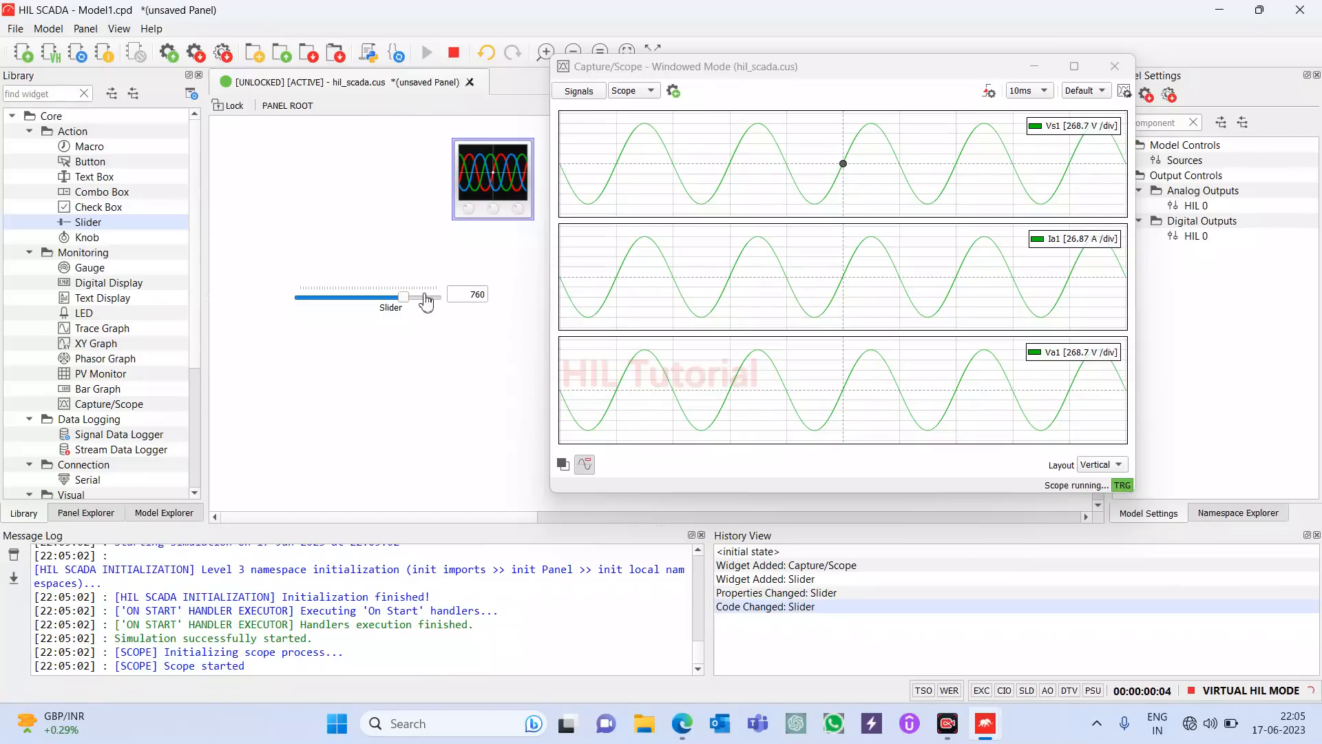
left_click(486, 297)
left_click(453, 55)
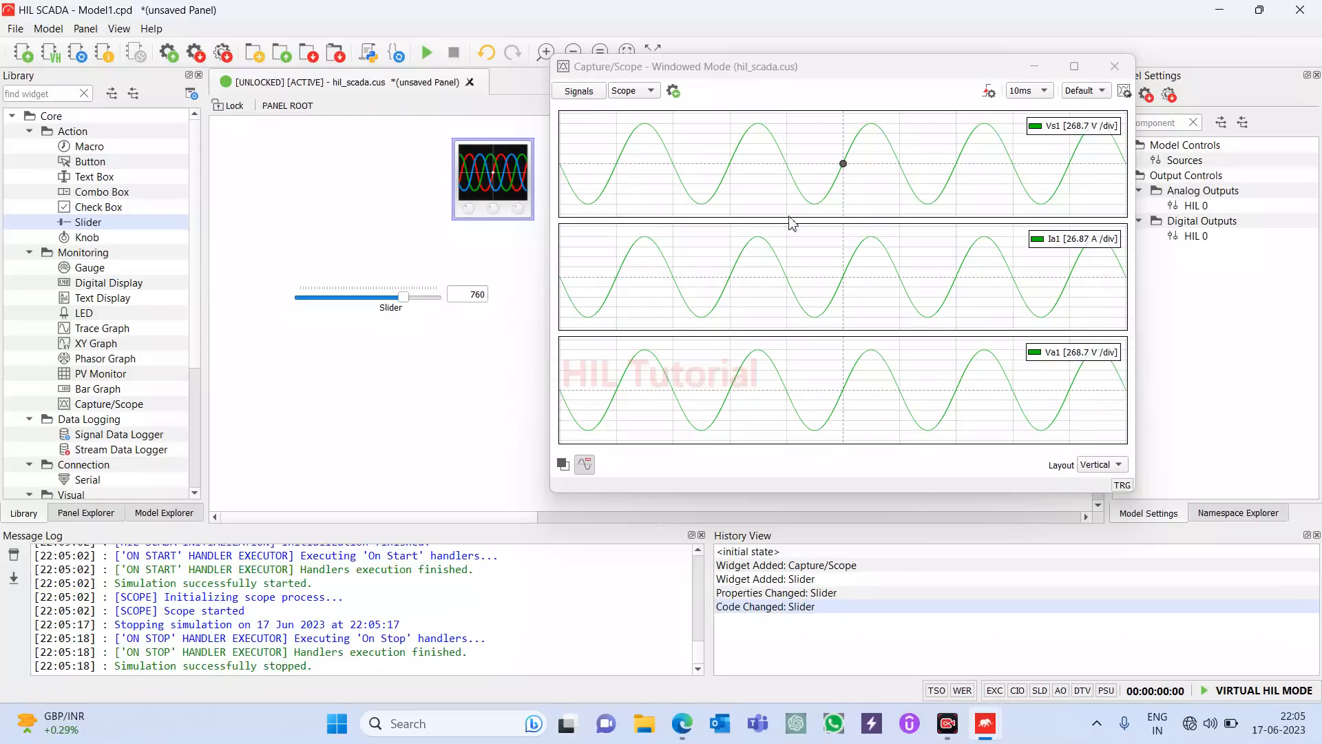
left_click(1115, 66)
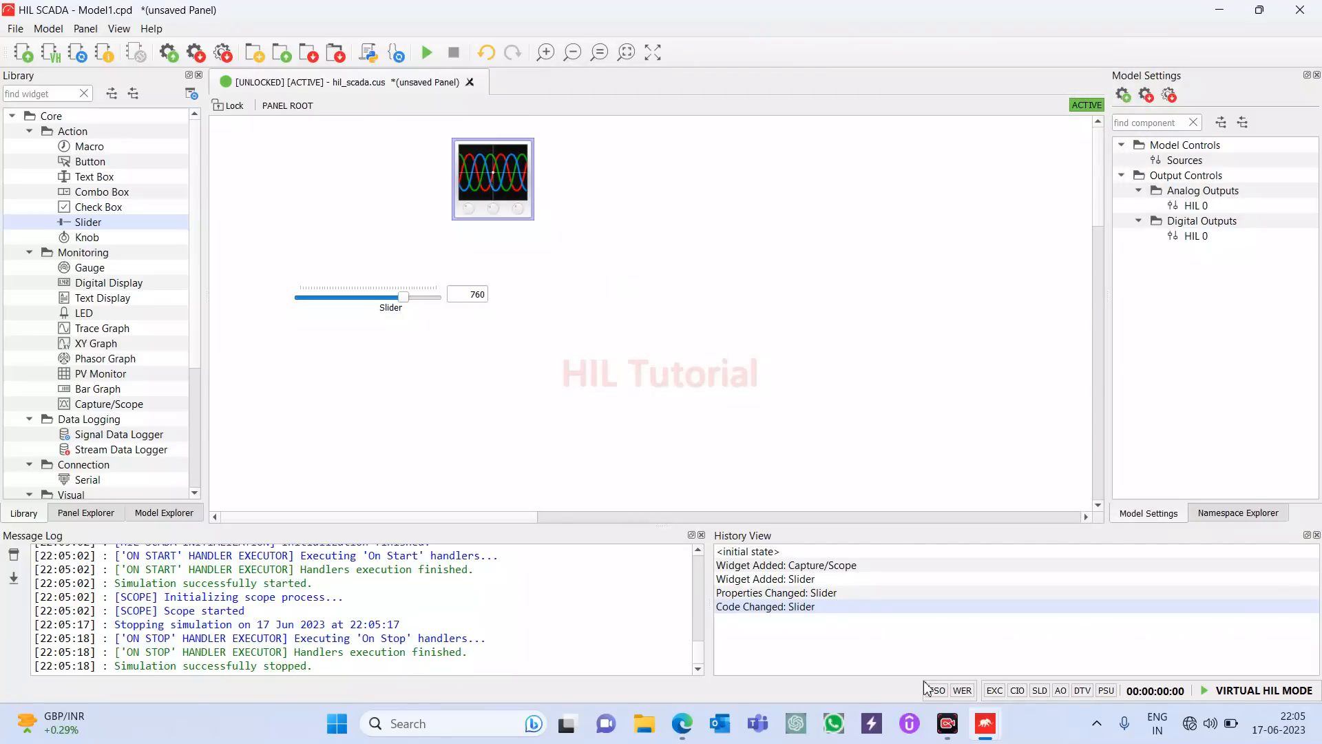
left_click(1293, 687)
left_click(1289, 686)
mouse_move(987, 729)
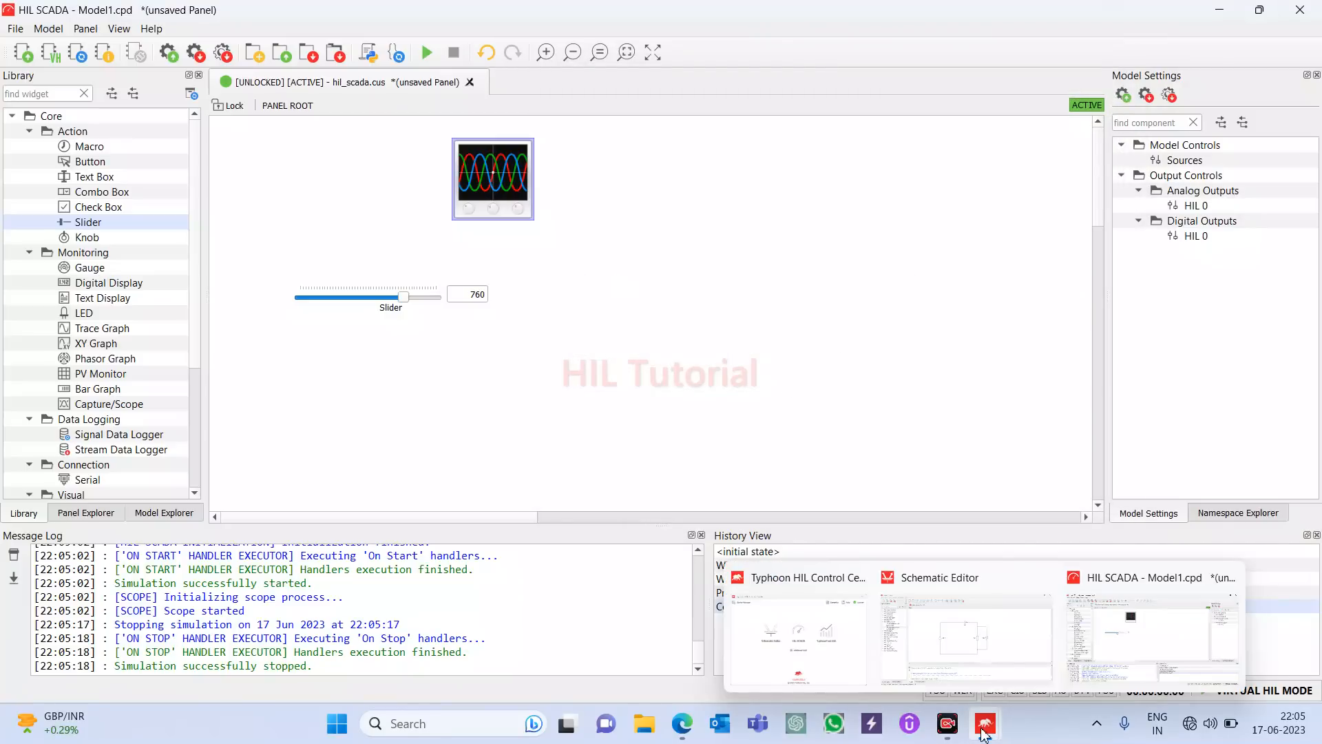
Step: Switch to the Schematic Editor, compile Model1 and load it into HIL SCADA again, and start the simulation
left_click(974, 611)
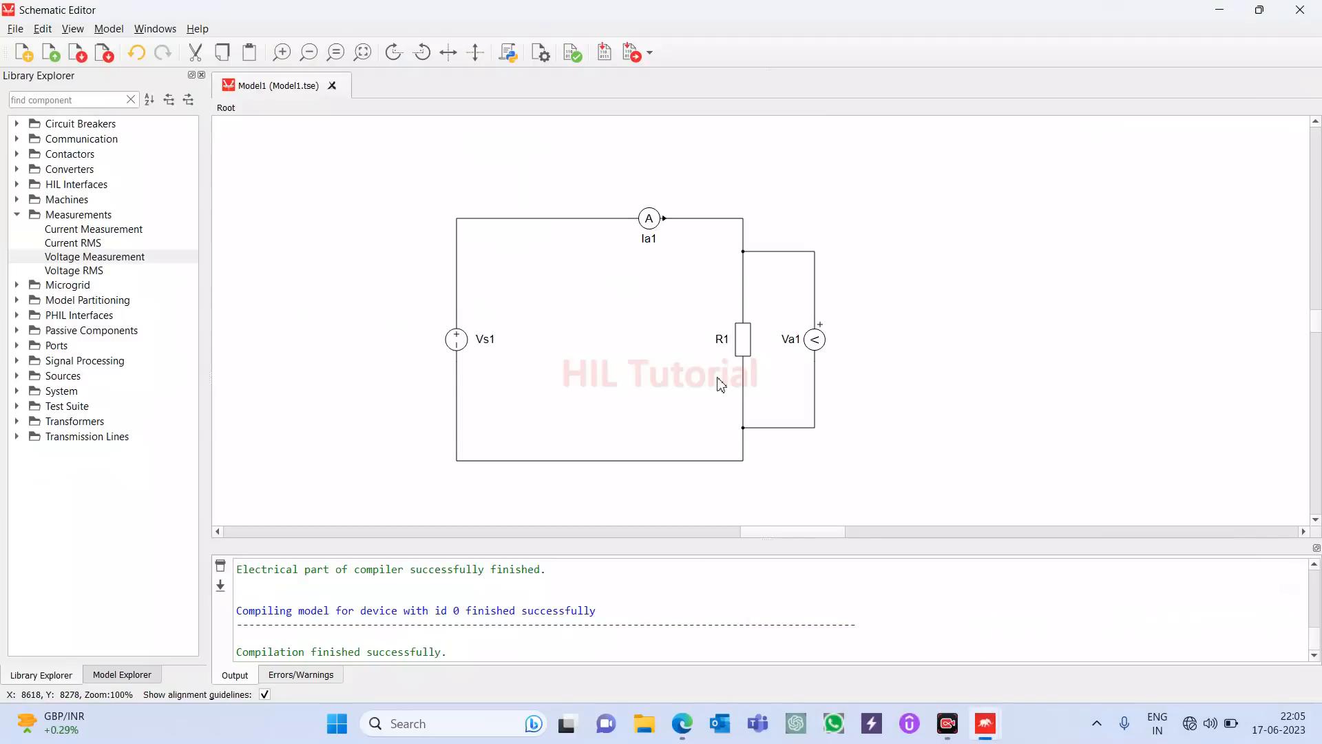
left_click(635, 62)
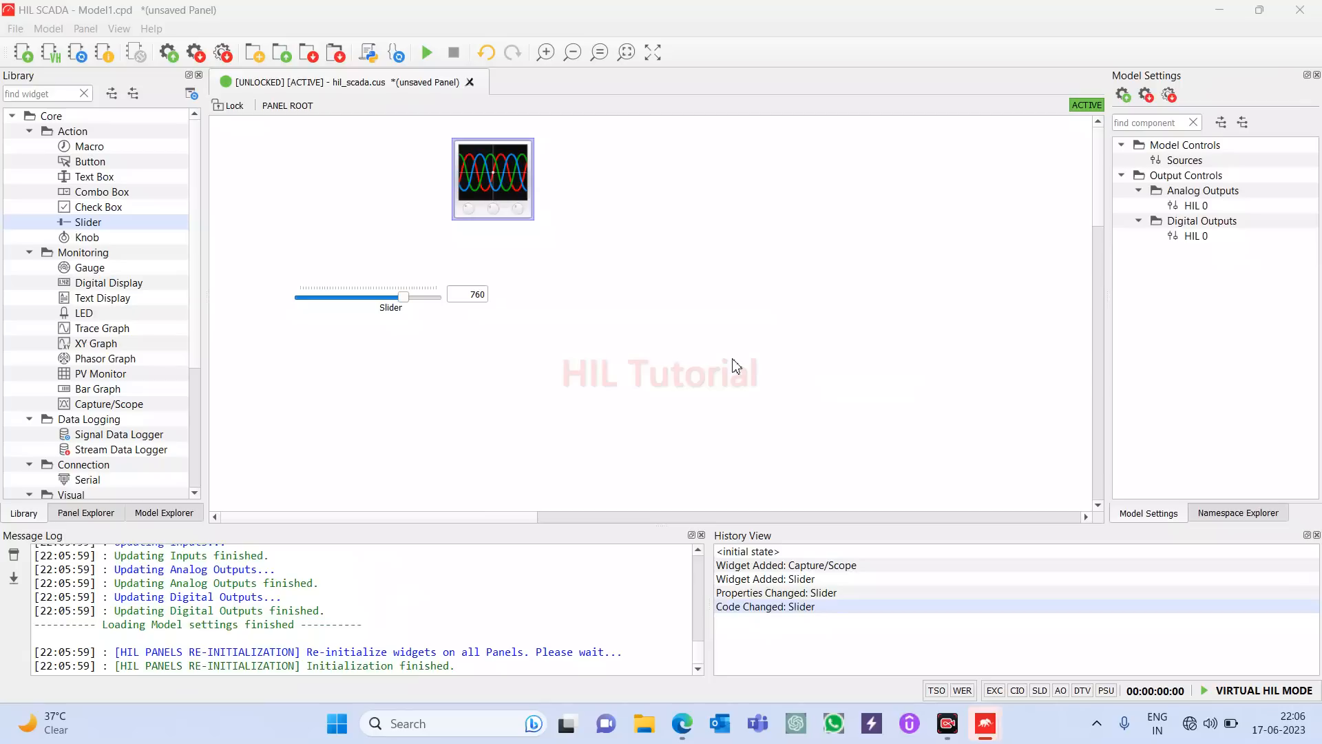
left_click(427, 53)
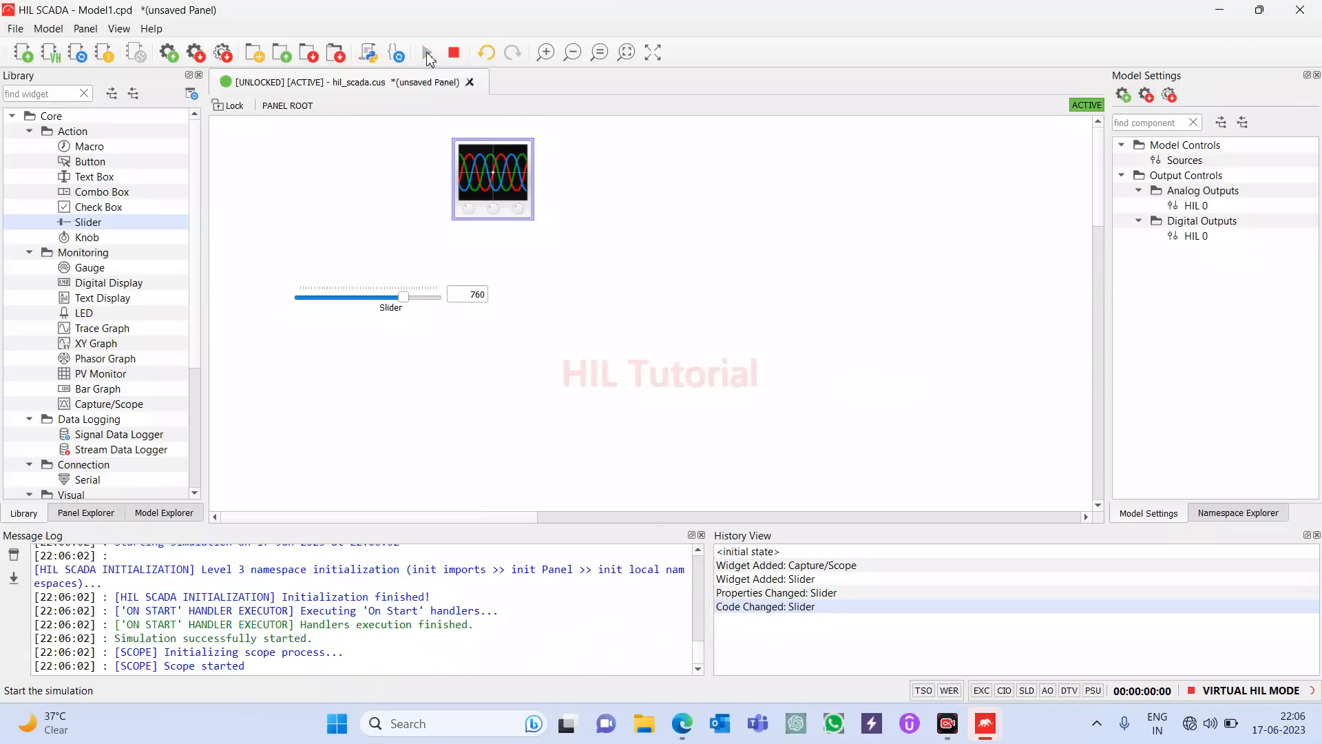
Step: Open the Capture/Scope, move its window clear of the slider and stop the simulation
double_click(493, 170)
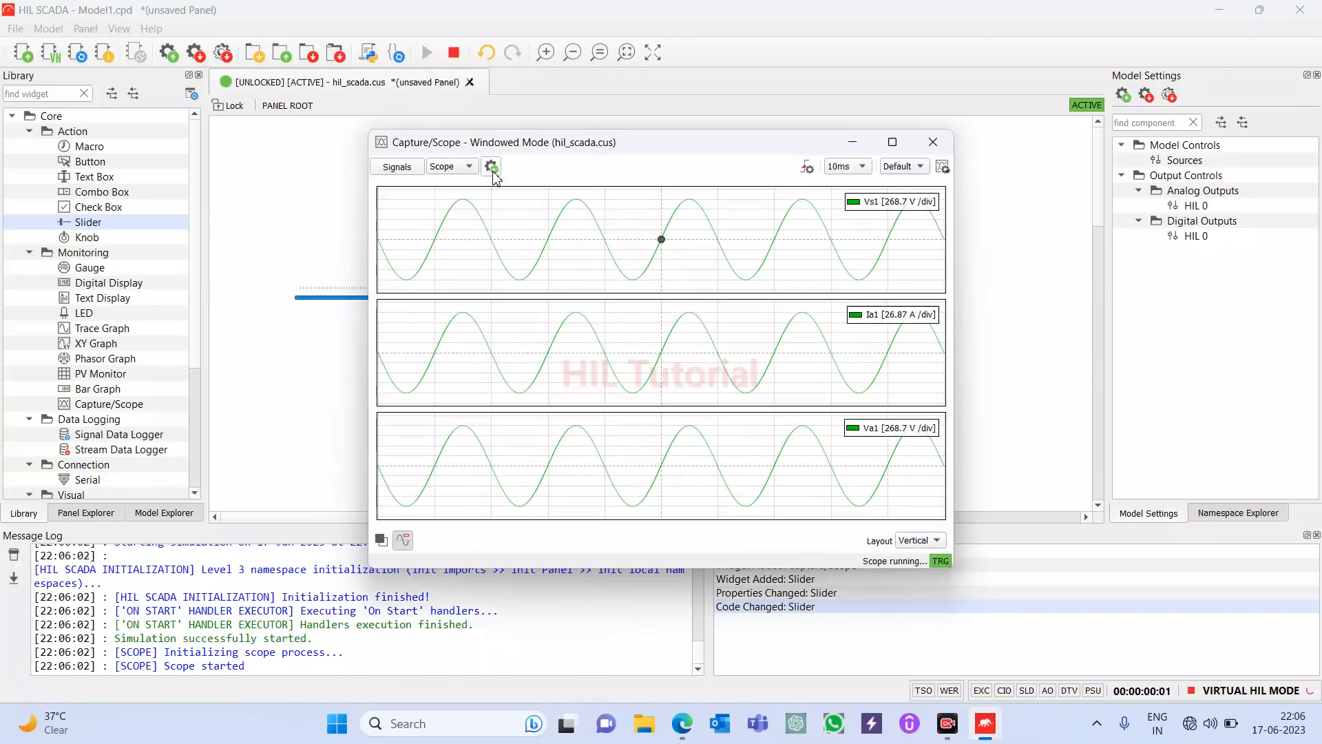
left_click_drag(737, 155, 916, 107)
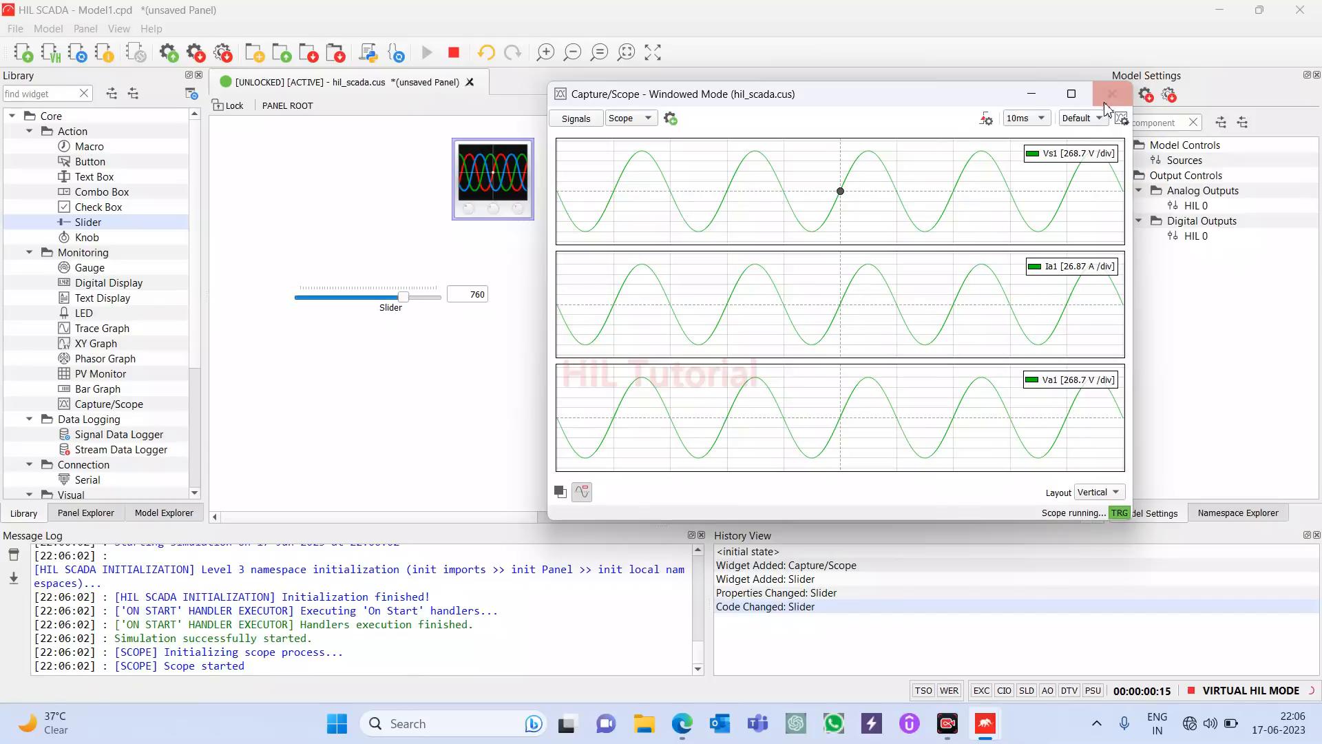
left_click(459, 62)
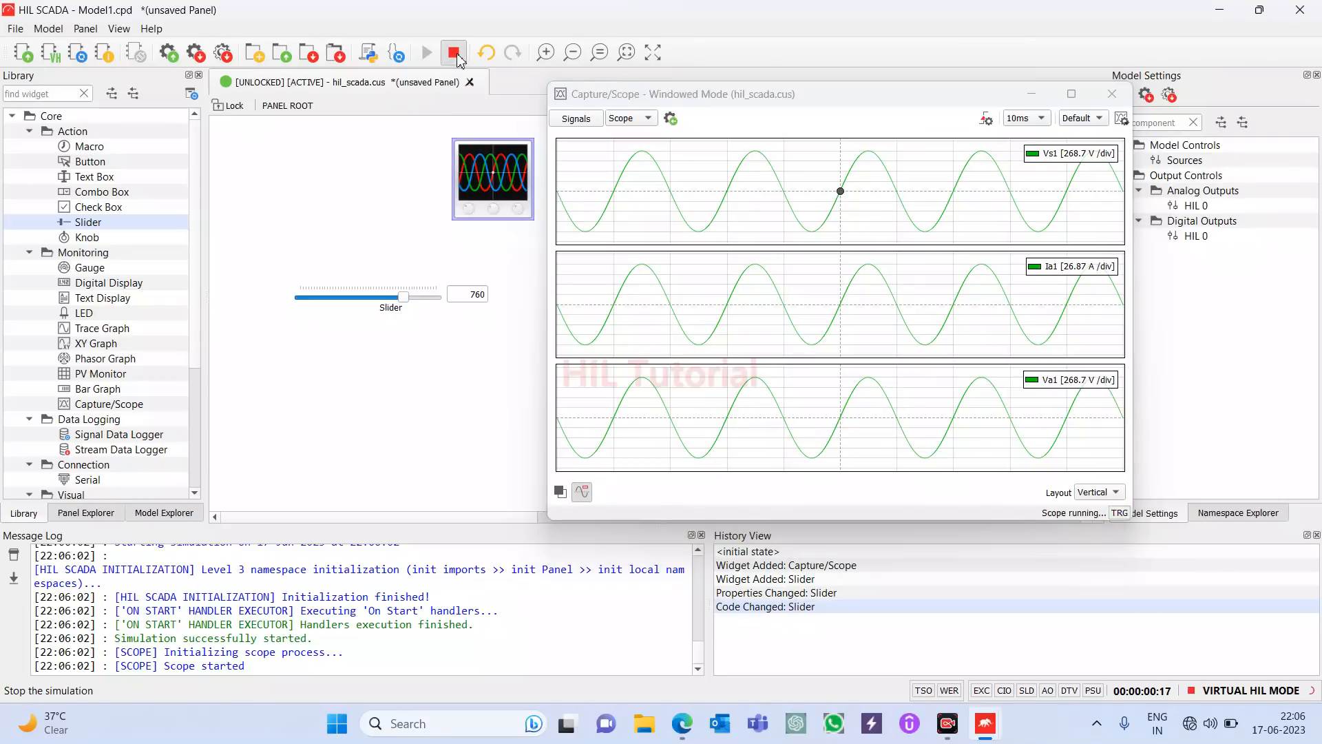
Step: Open the slider's properties and activate its On Start handler in the advanced settings
left_click(407, 315)
double_click(408, 316)
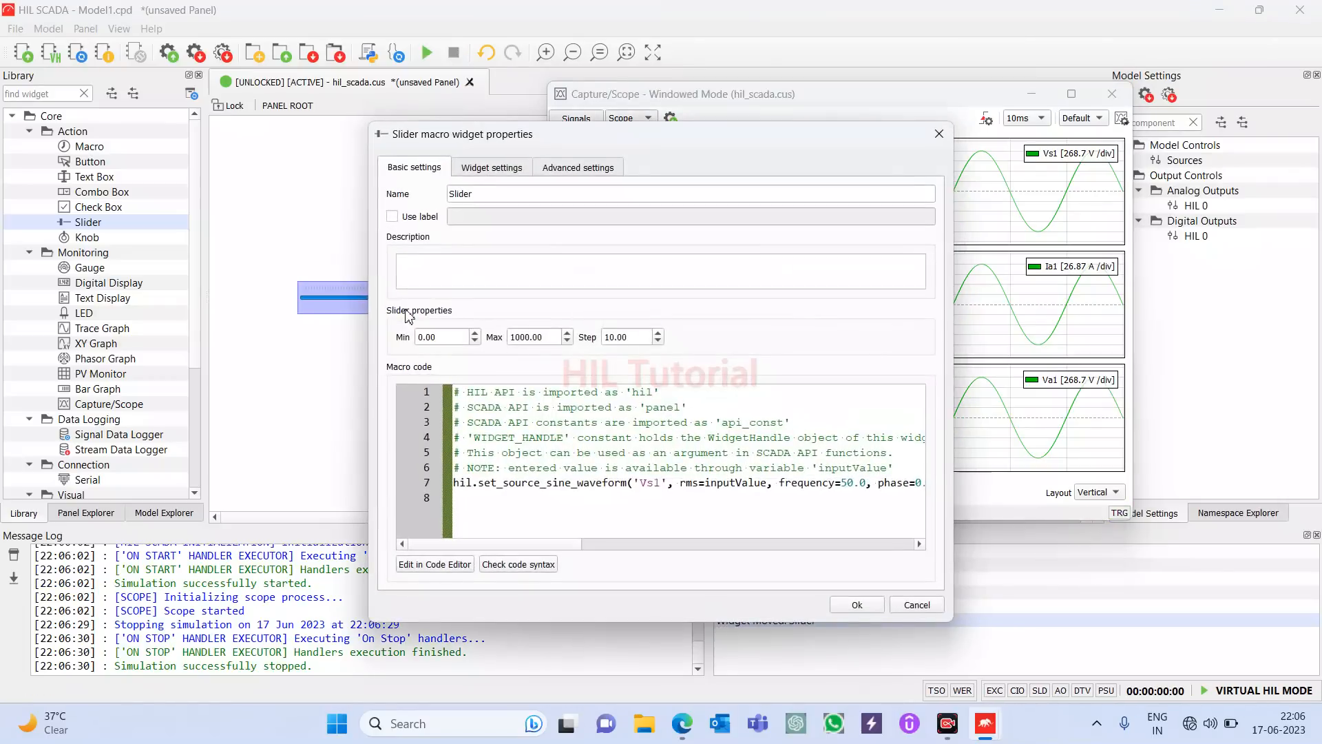
left_click(590, 172)
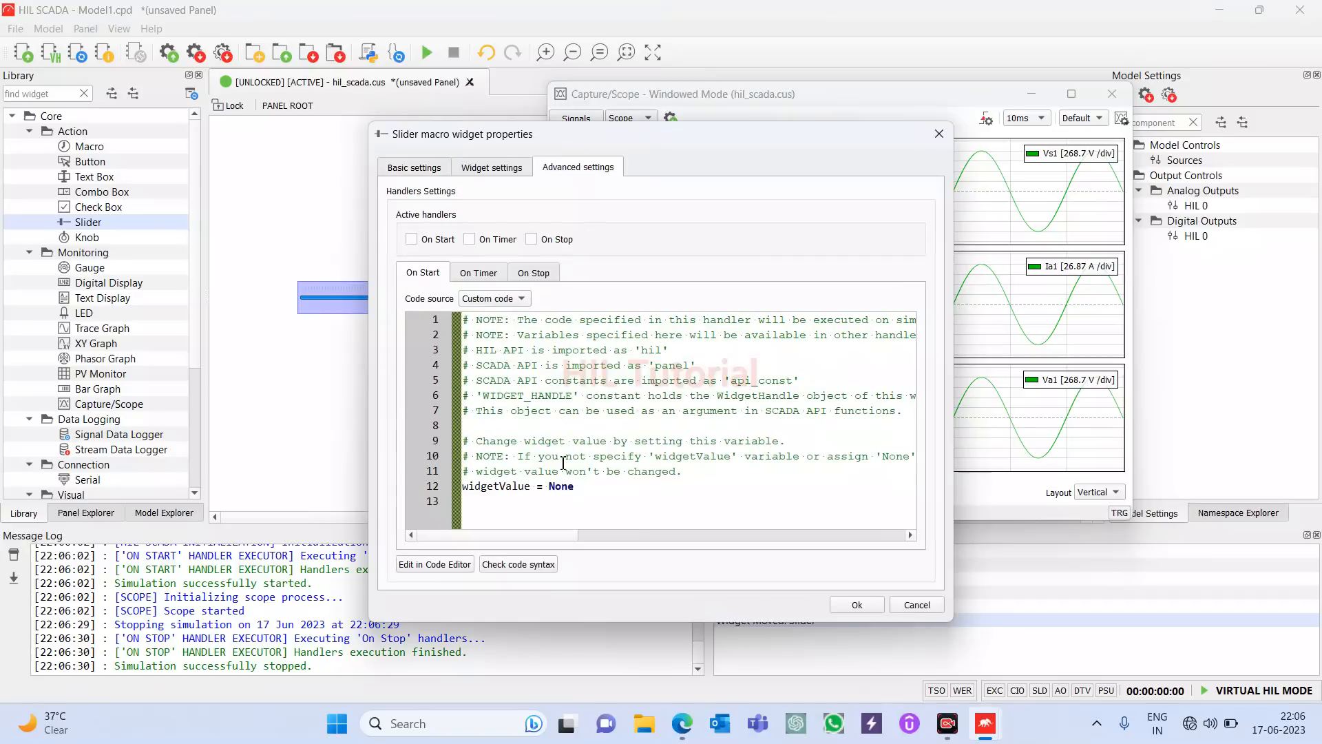
left_click(580, 492)
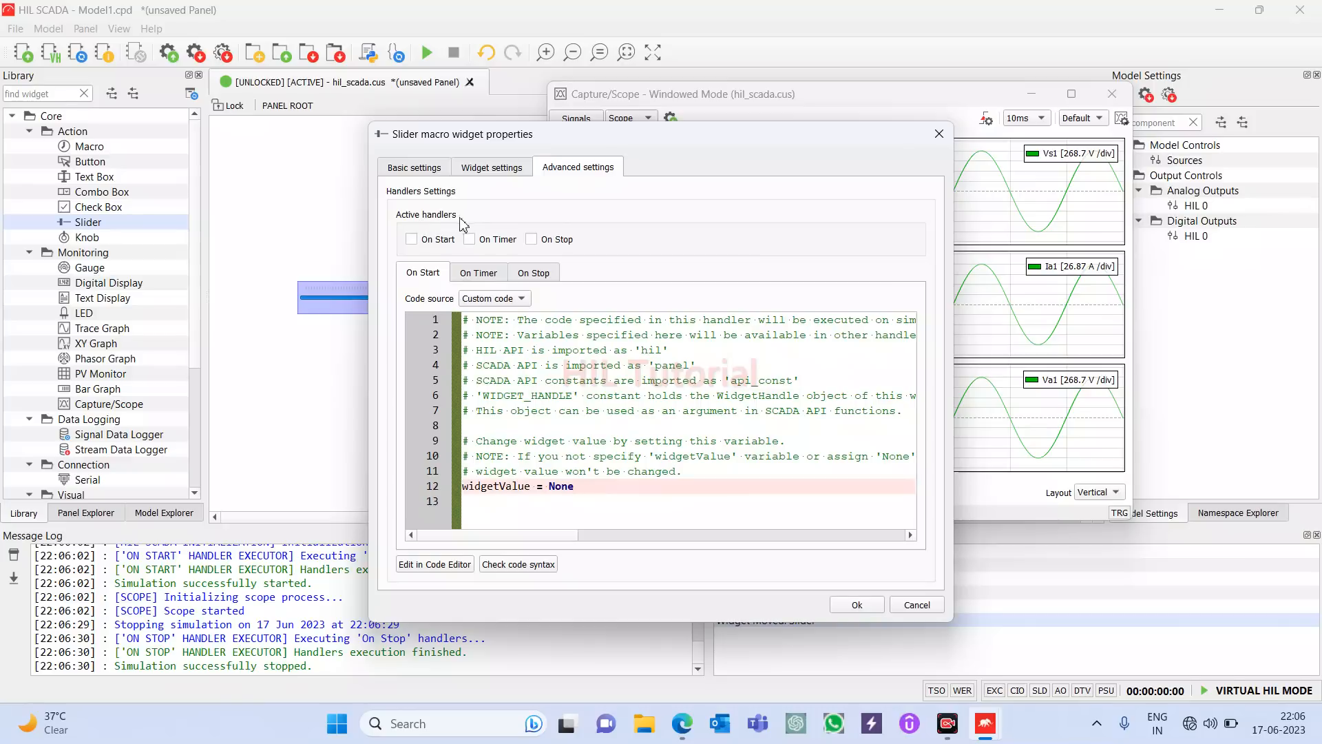
left_click(412, 239)
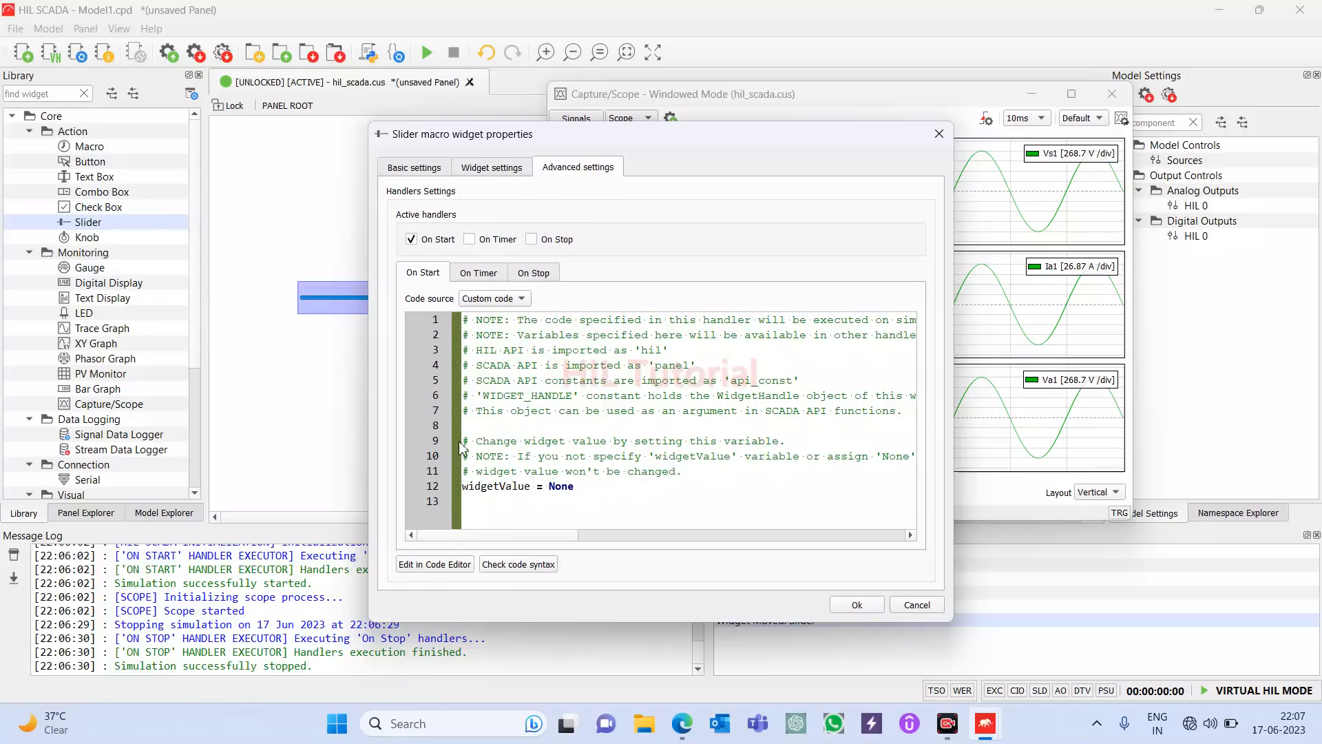
Step: Open the slider's On Start code in the Code Editor and set widgetValue to 230
left_click(435, 566)
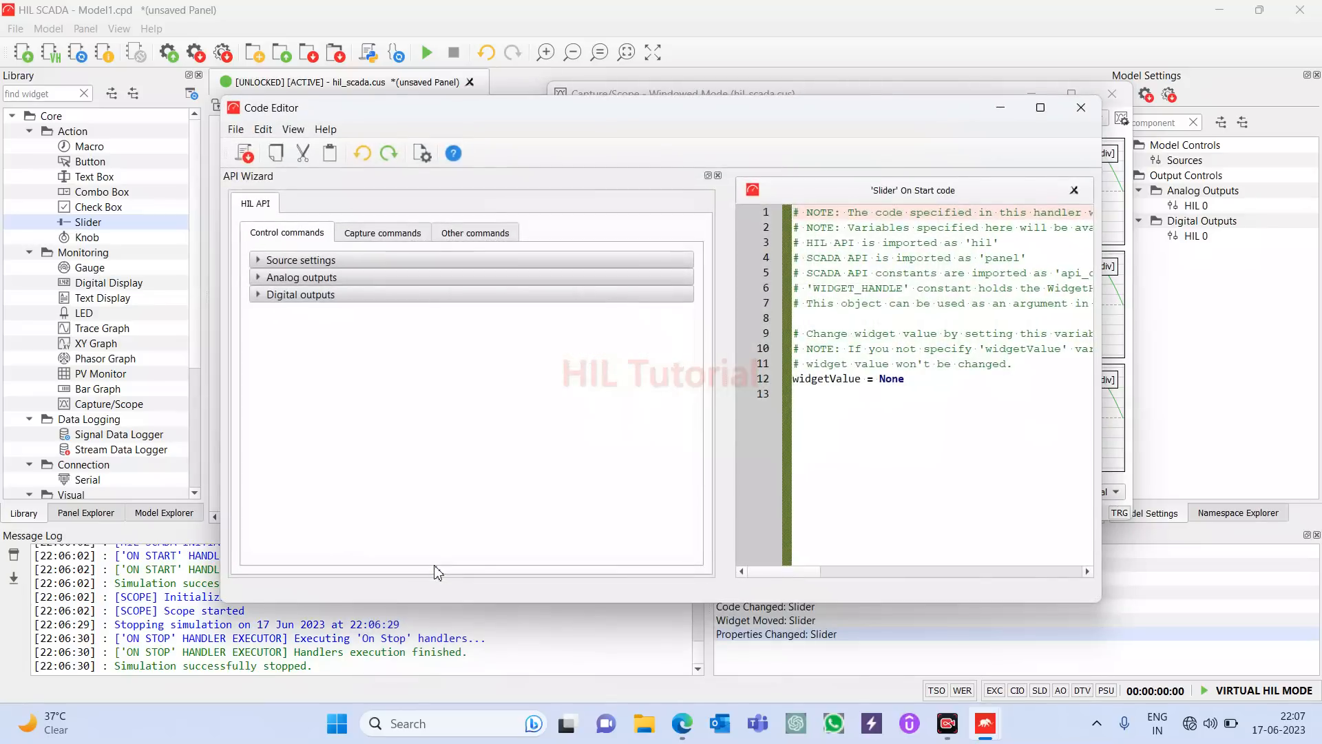
left_click(918, 381)
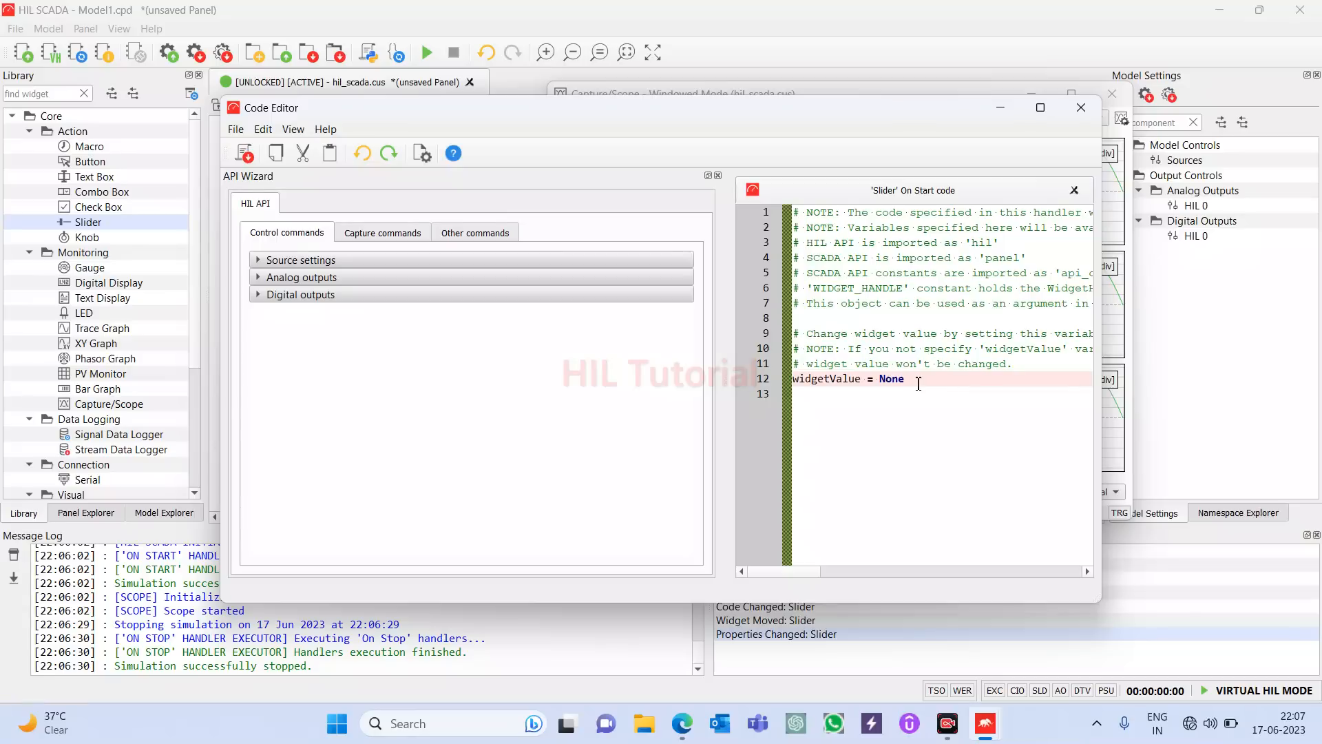
key("BackSpace")
key("Return")
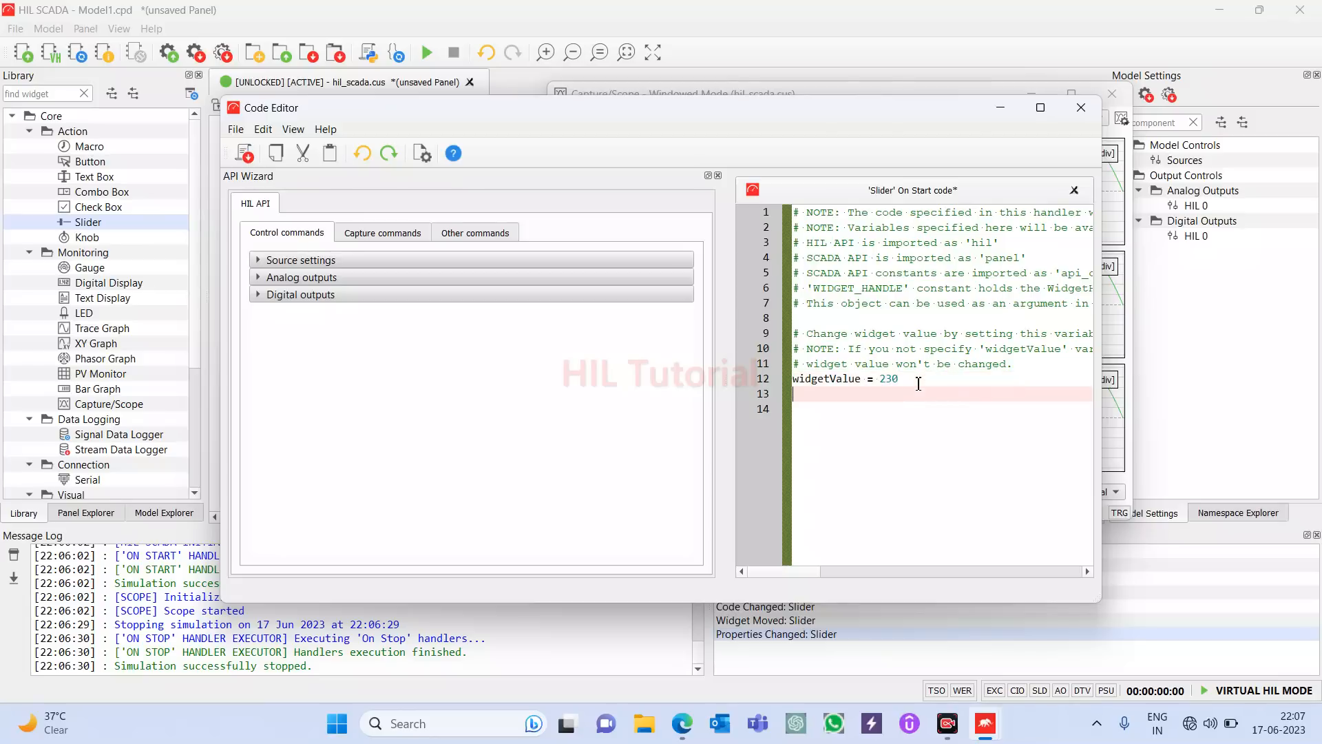
Step: Insert the Vs1 sine source command with rms 230.0 and frequency 50.0 directly below the widgetValue line, removing the blank line between them
left_click(273, 262)
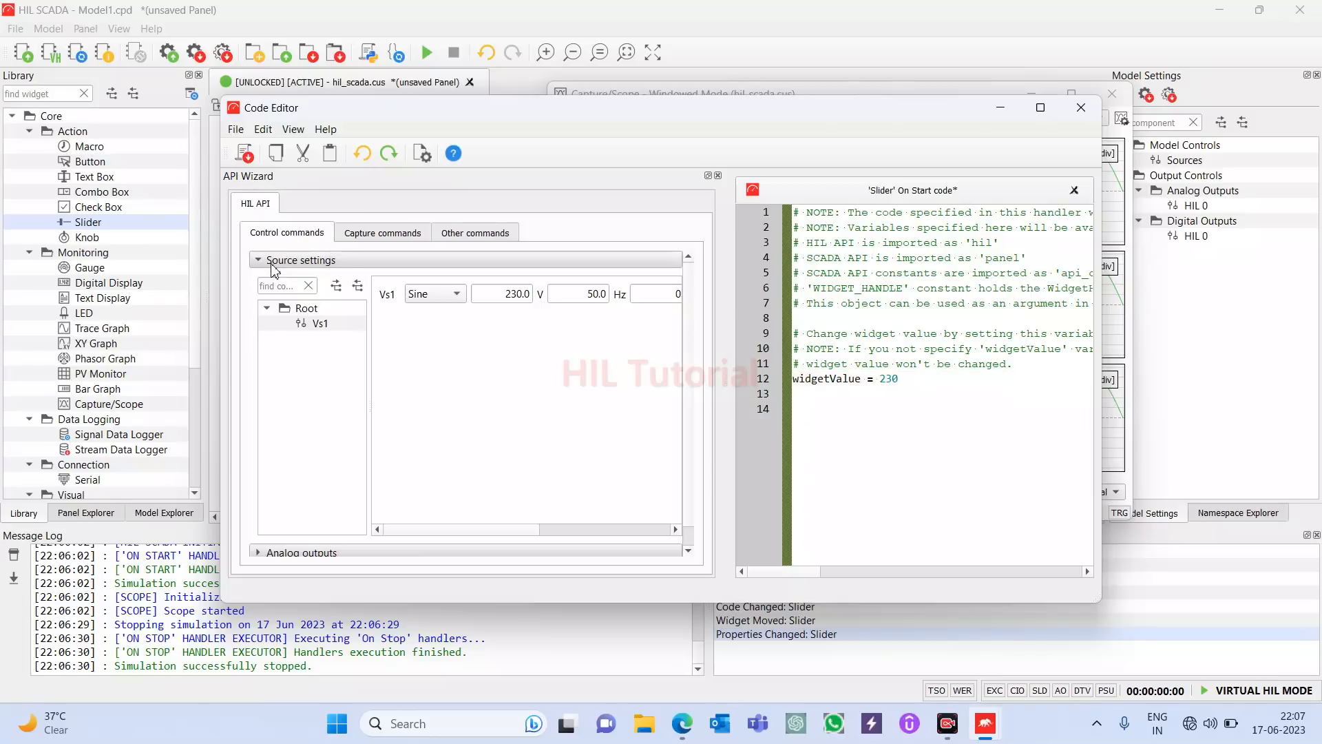
scroll(550, 342, "right", 3)
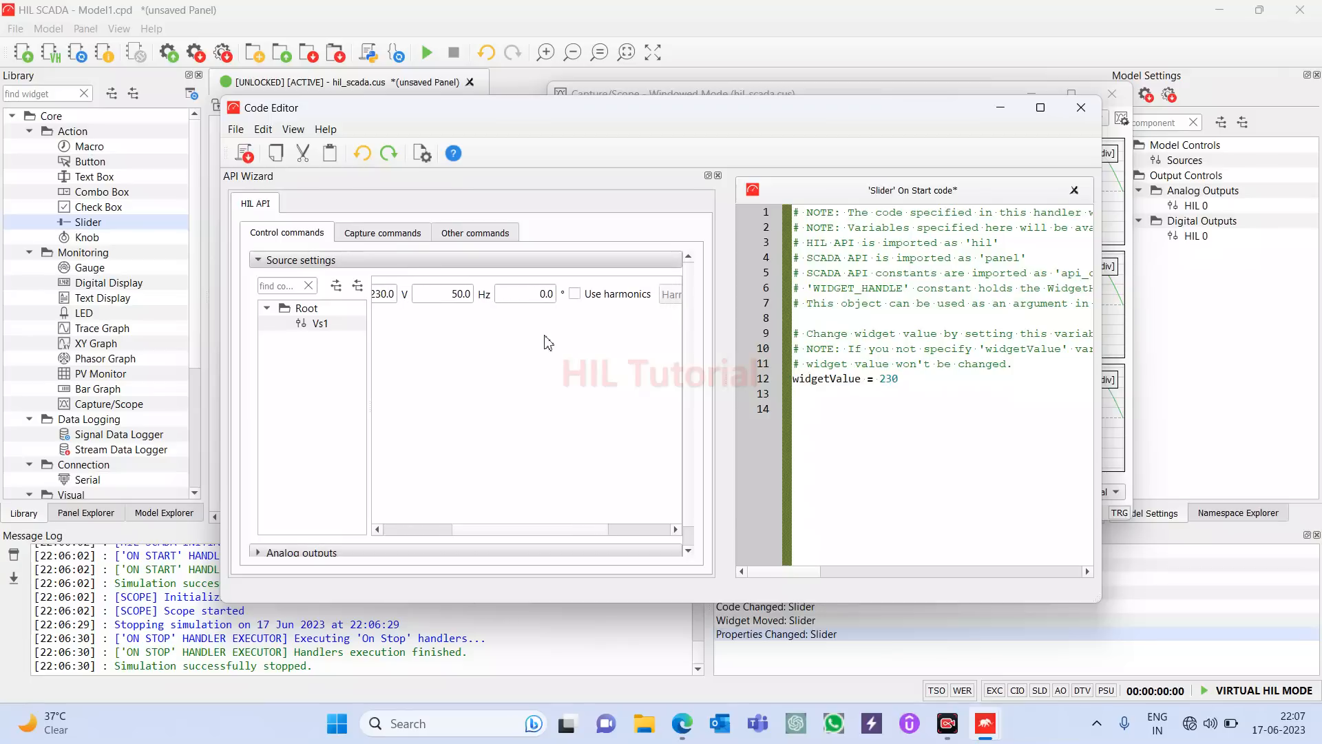
scroll(561, 334, "right", 3)
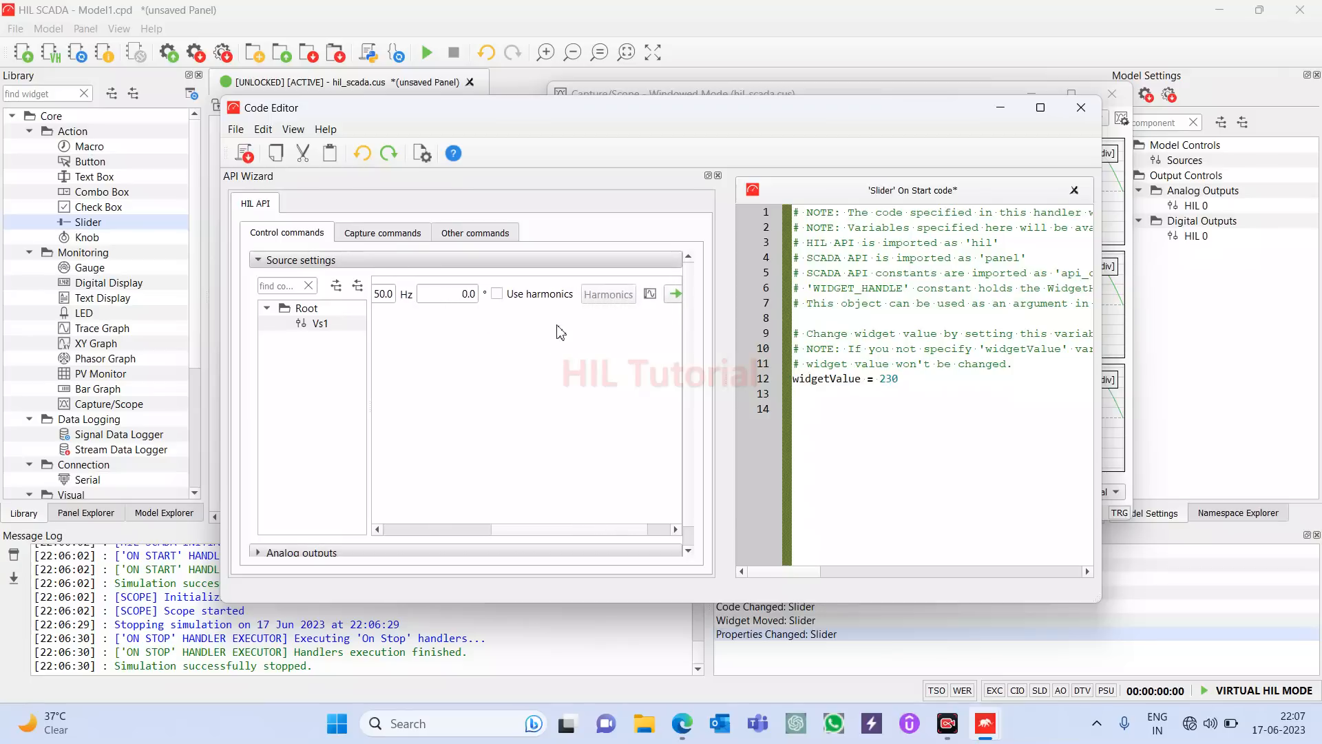
left_click(831, 407)
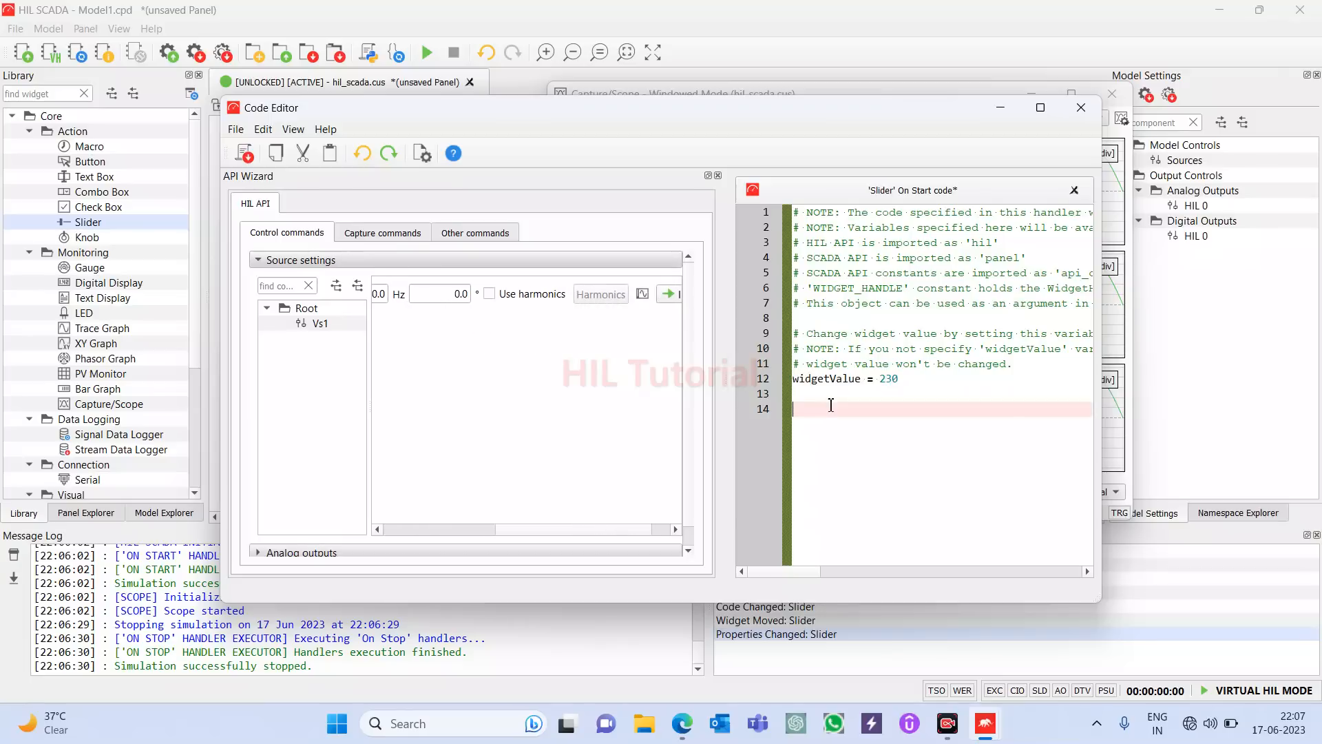
left_click(667, 295)
left_click(800, 394)
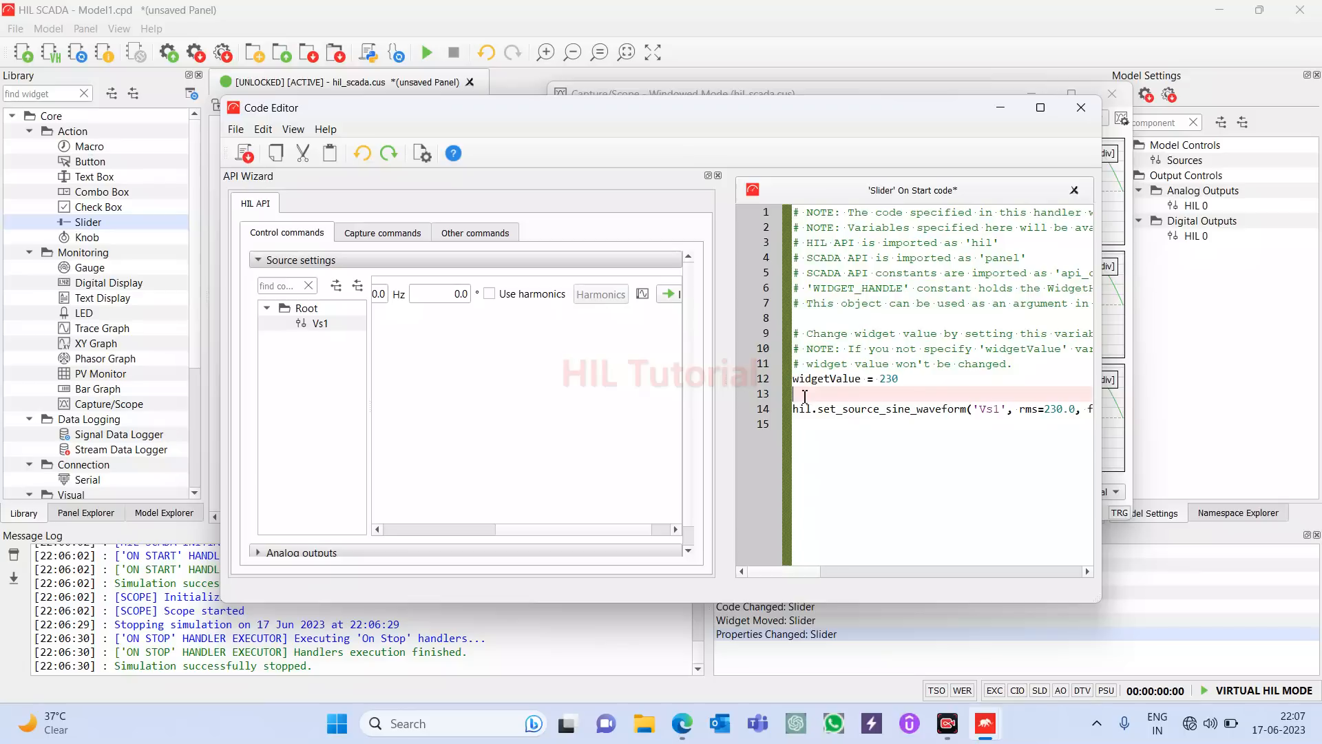
key("BackSpace")
Step: Review the inserted source command, save the On Start code and close the Code Editor
scroll(967, 413, "right", 10)
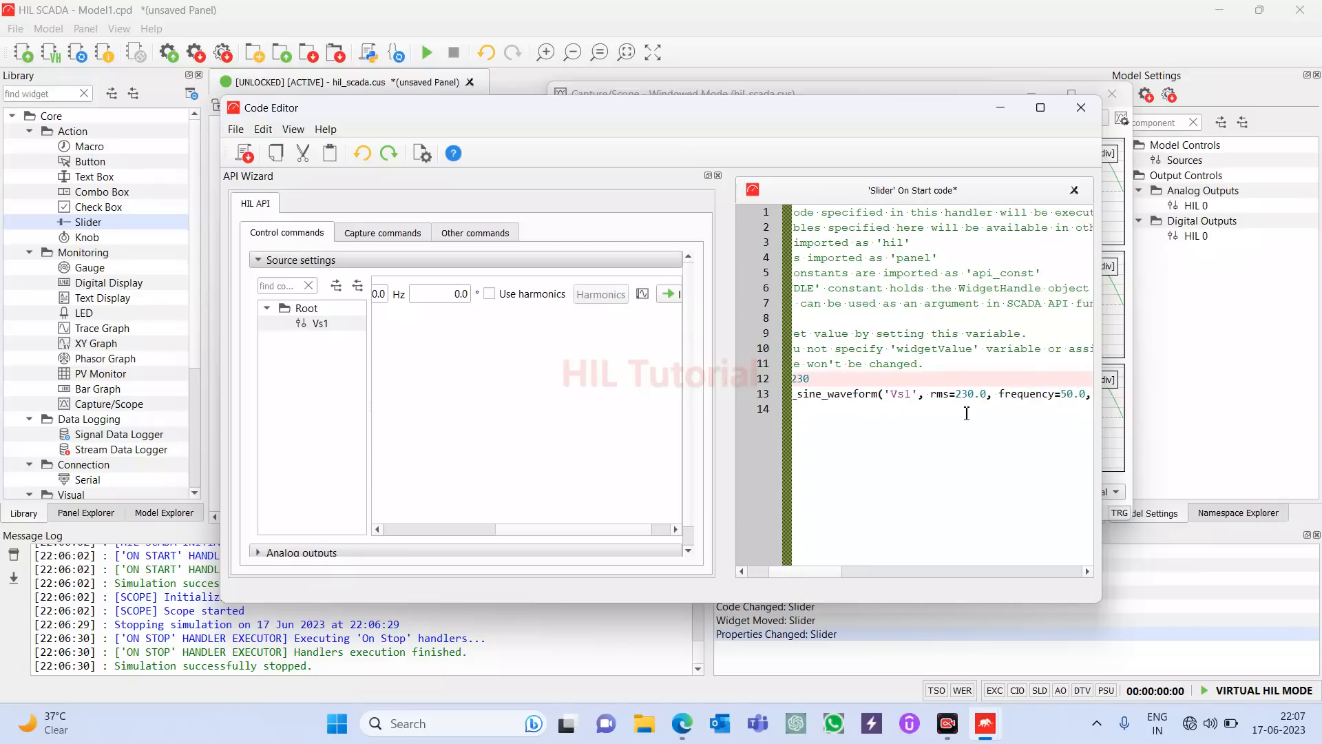
scroll(967, 413, "left", 10)
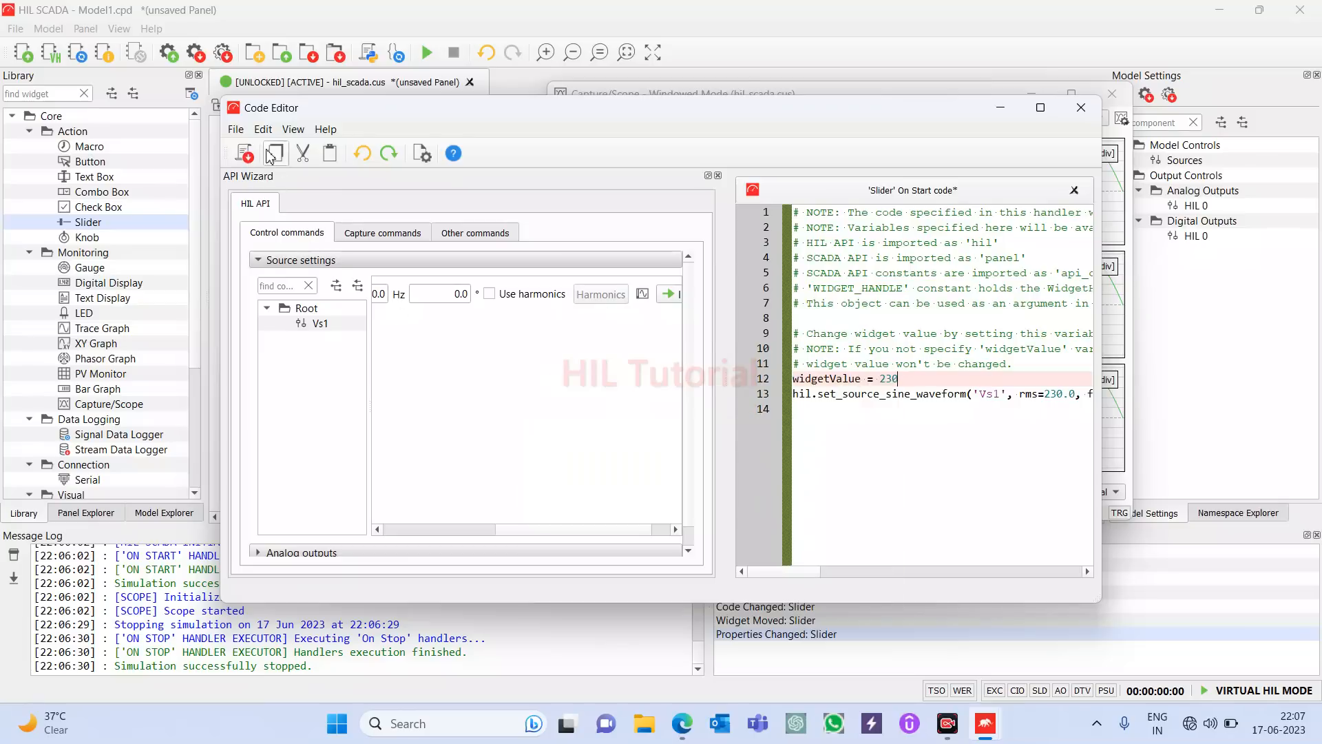
left_click(244, 154)
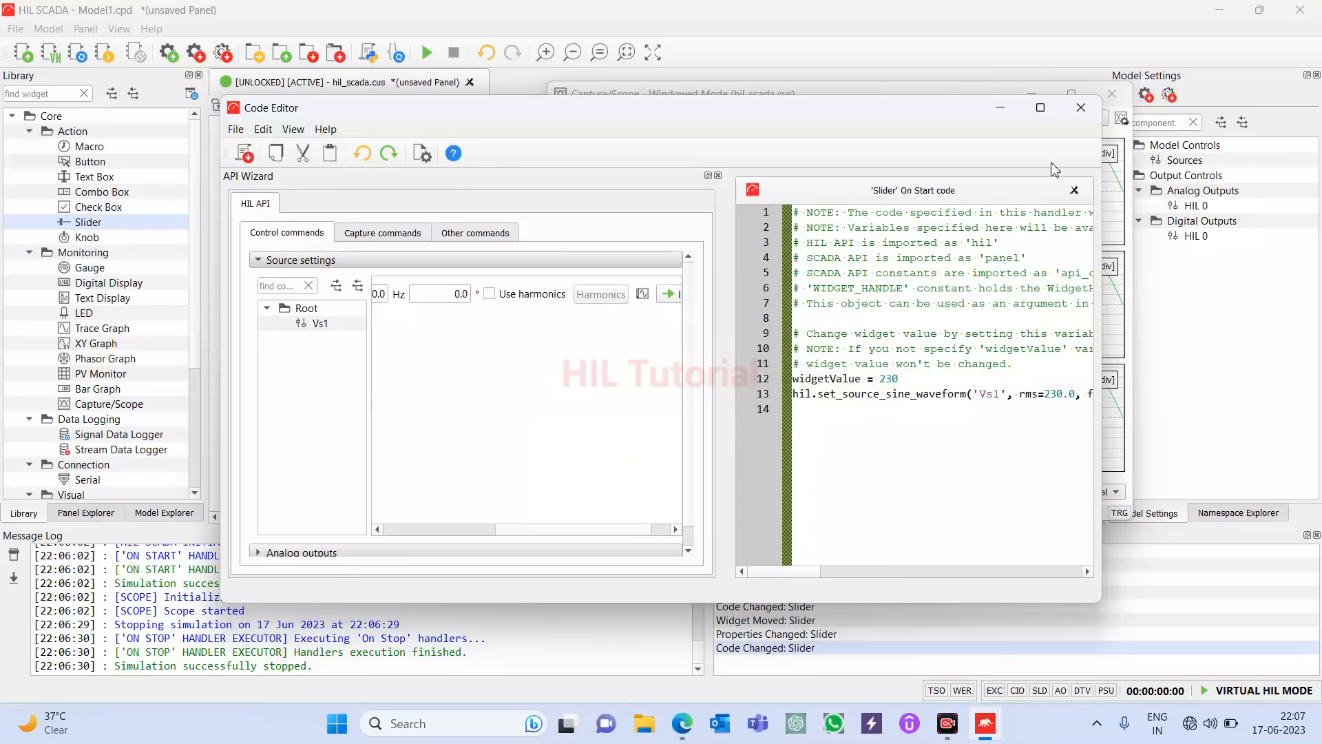
left_click(1082, 108)
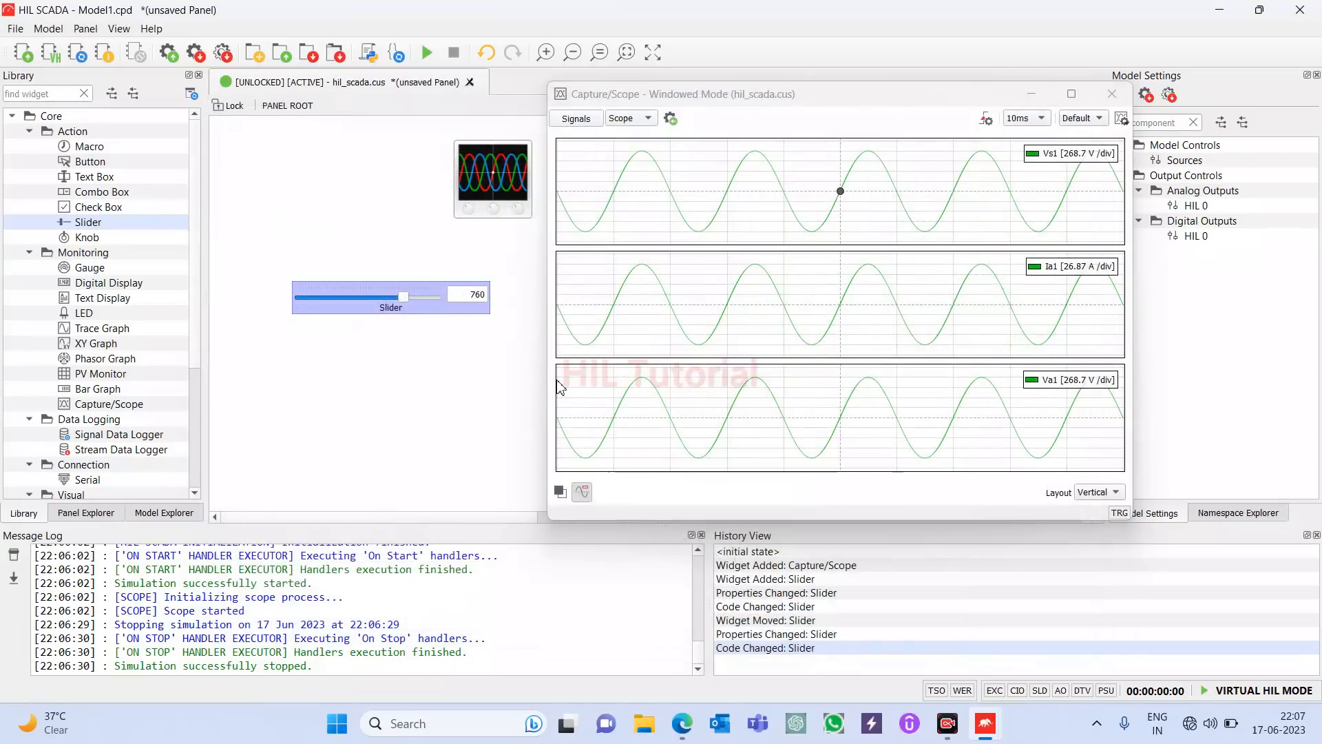
Step: Run and stop the simulation three times to test the slider's start value, raising the slider to 690 during the second run
left_click(428, 54)
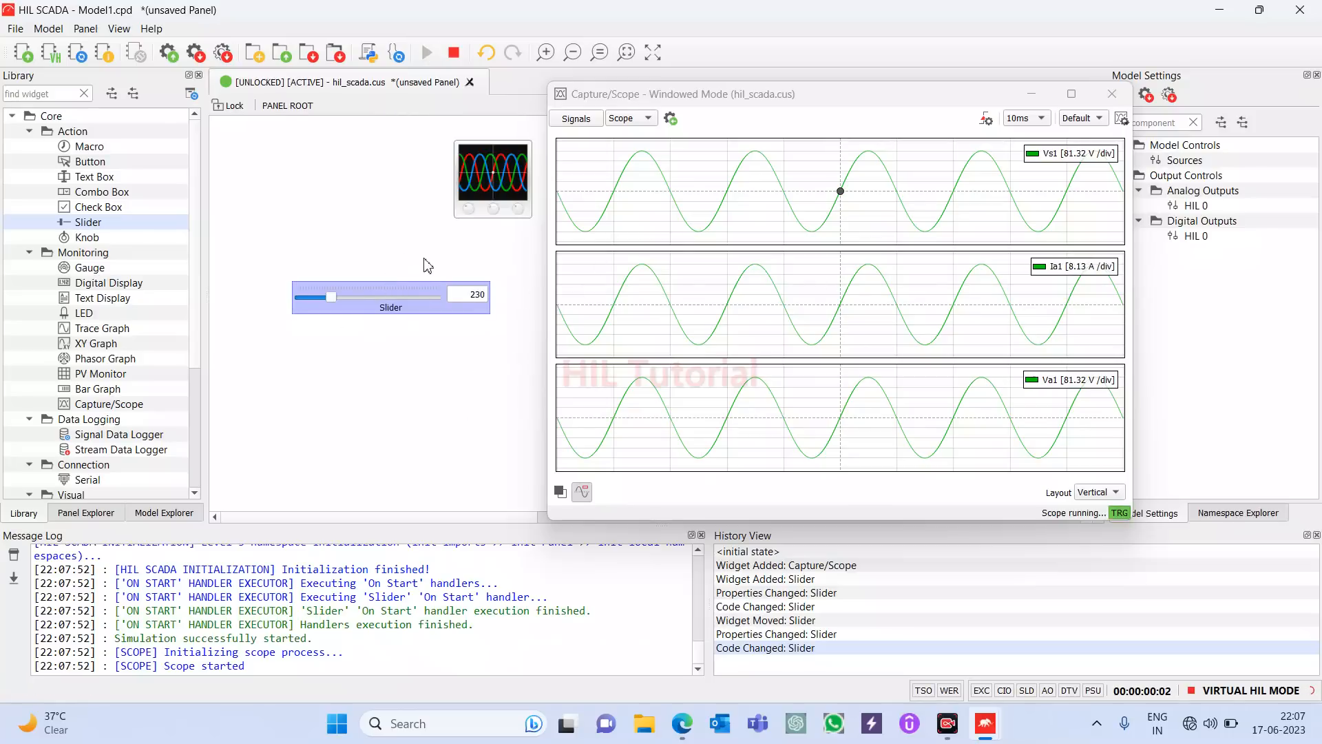
left_click(460, 60)
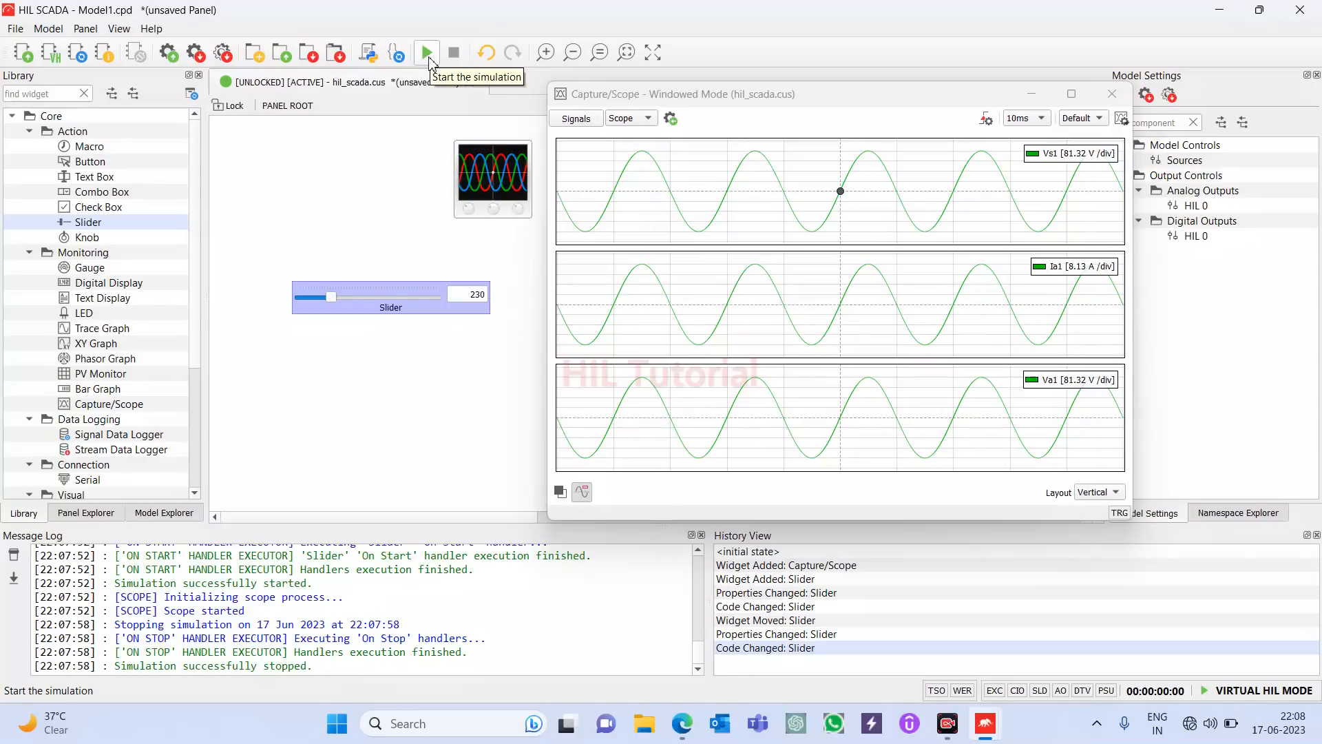
left_click(428, 54)
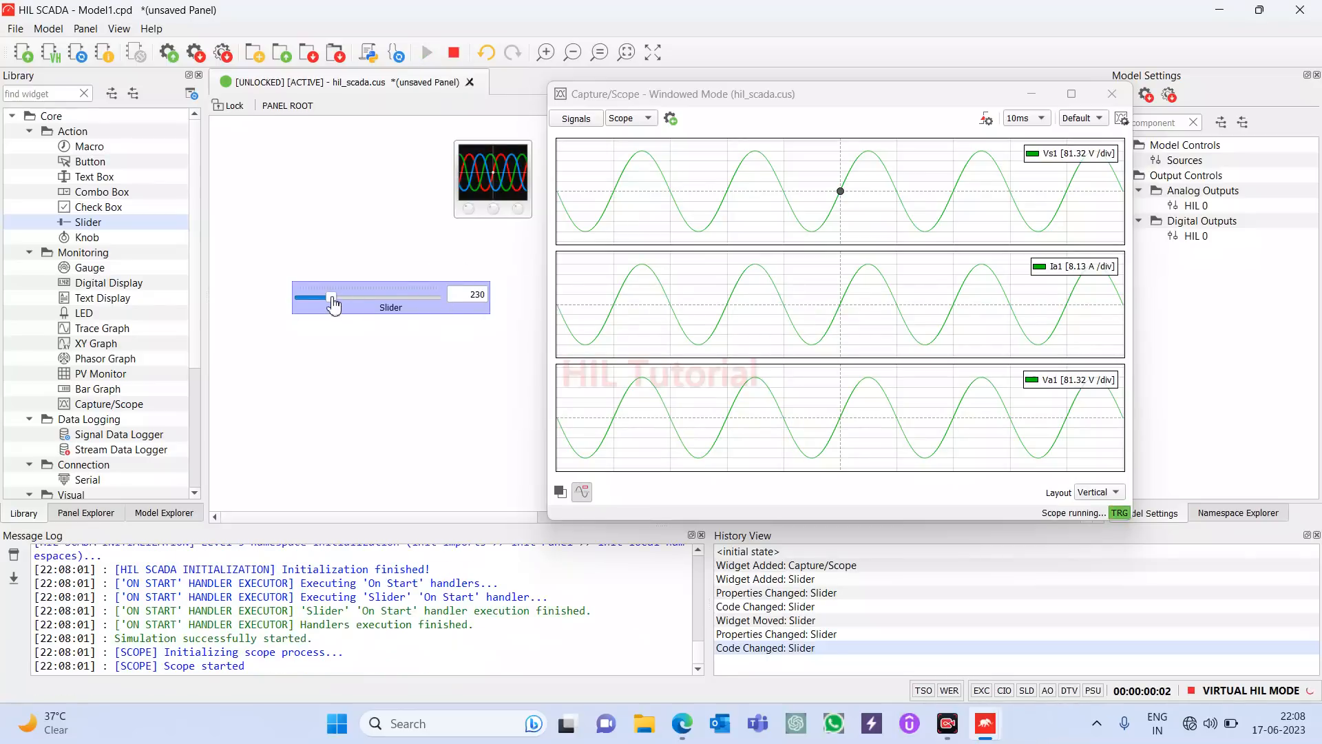
left_click_drag(331, 298, 396, 303)
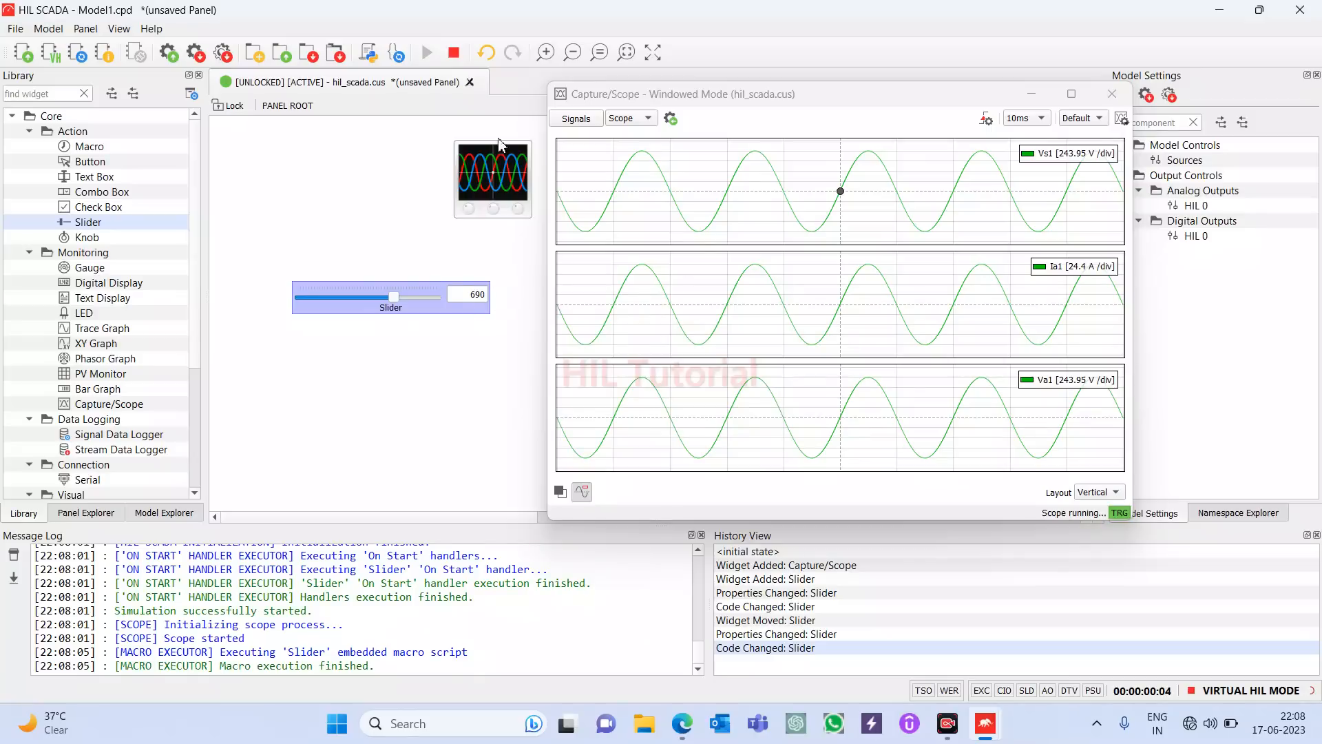
left_click(454, 58)
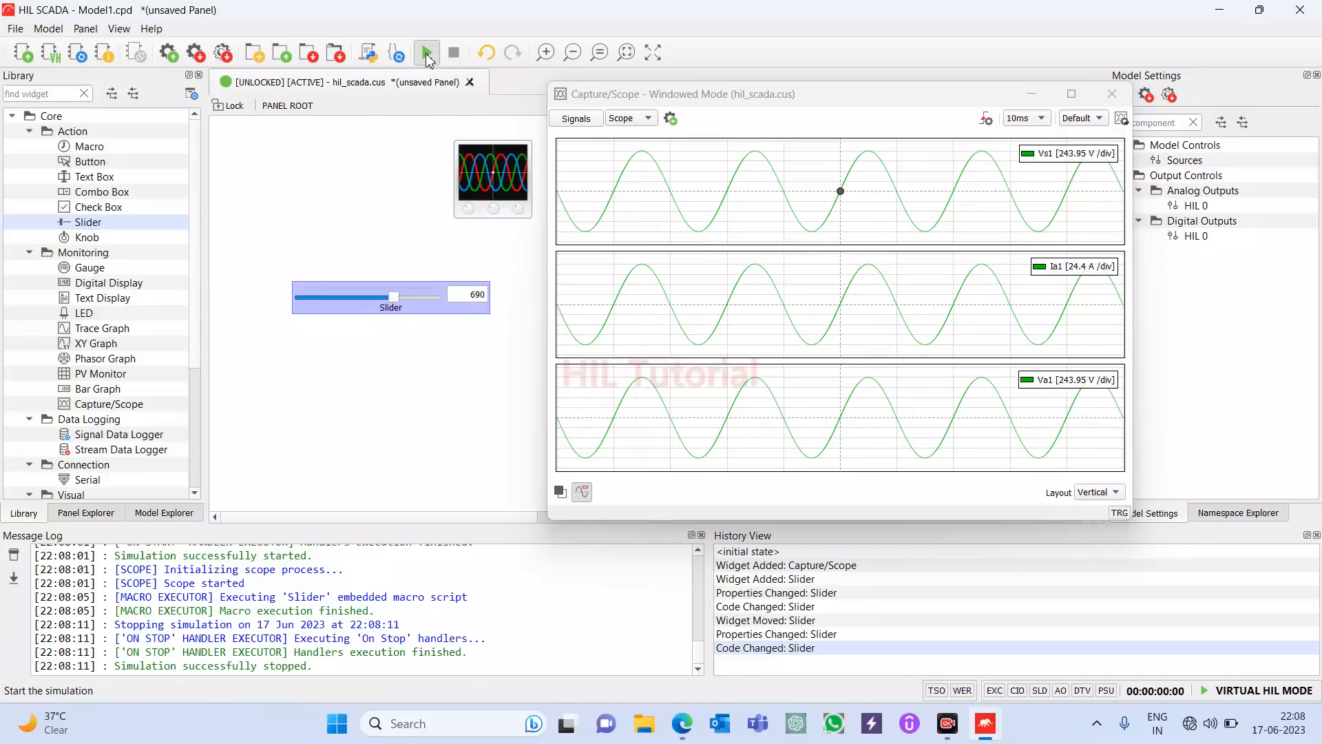
left_click(427, 58)
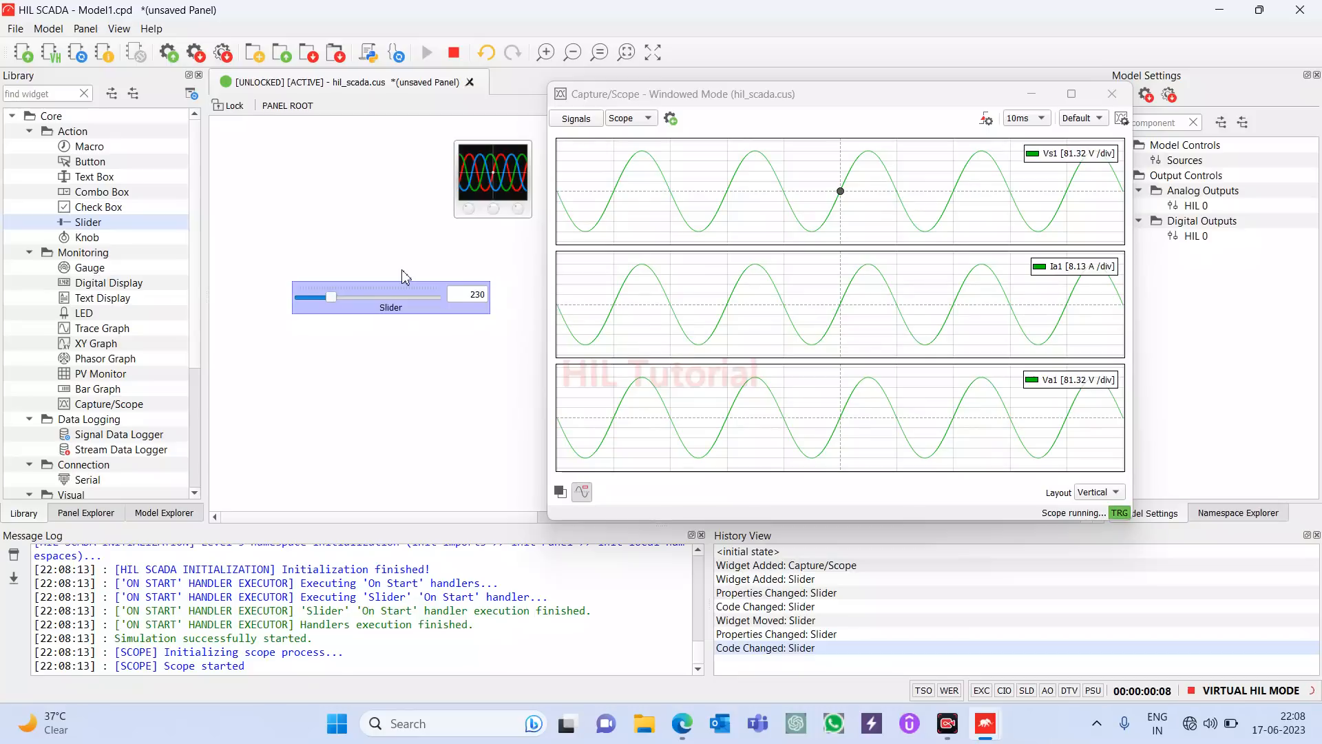
left_click(453, 58)
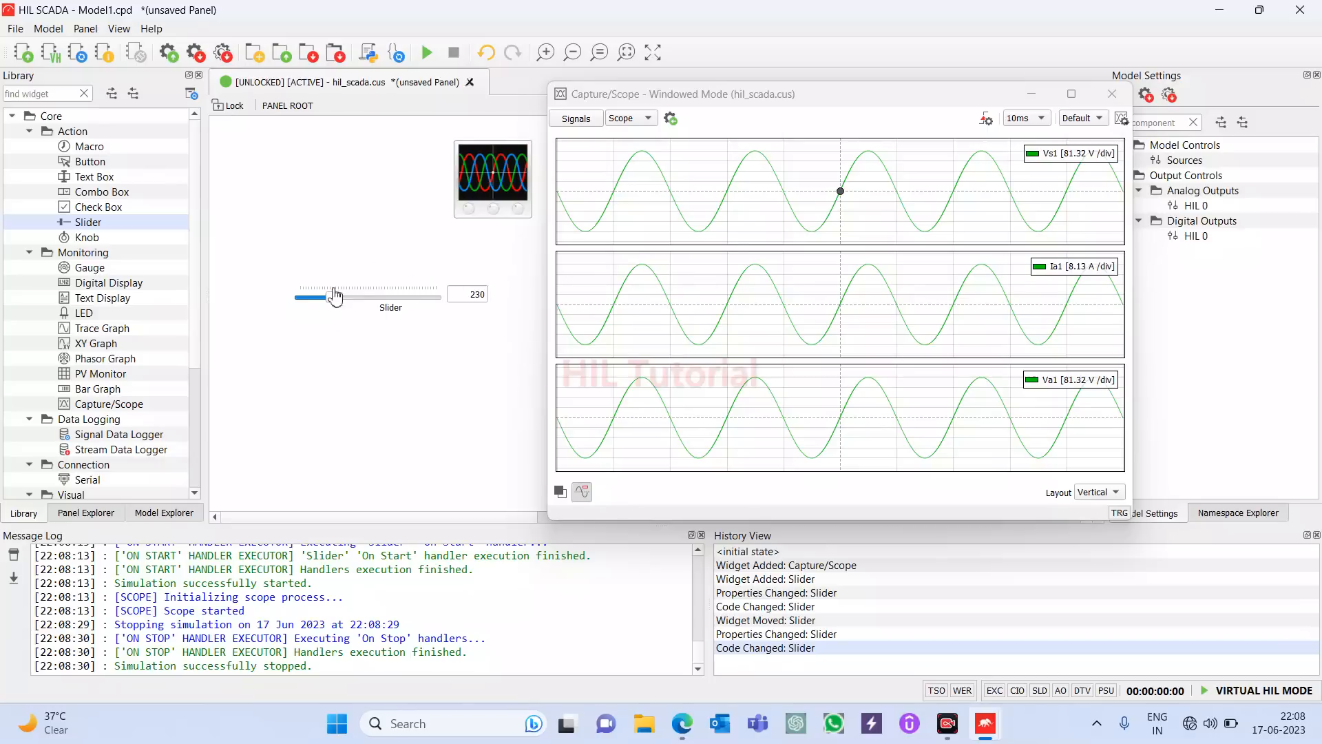
Step: Delete the slider widget from the panel
left_click(391, 309)
left_click(411, 308)
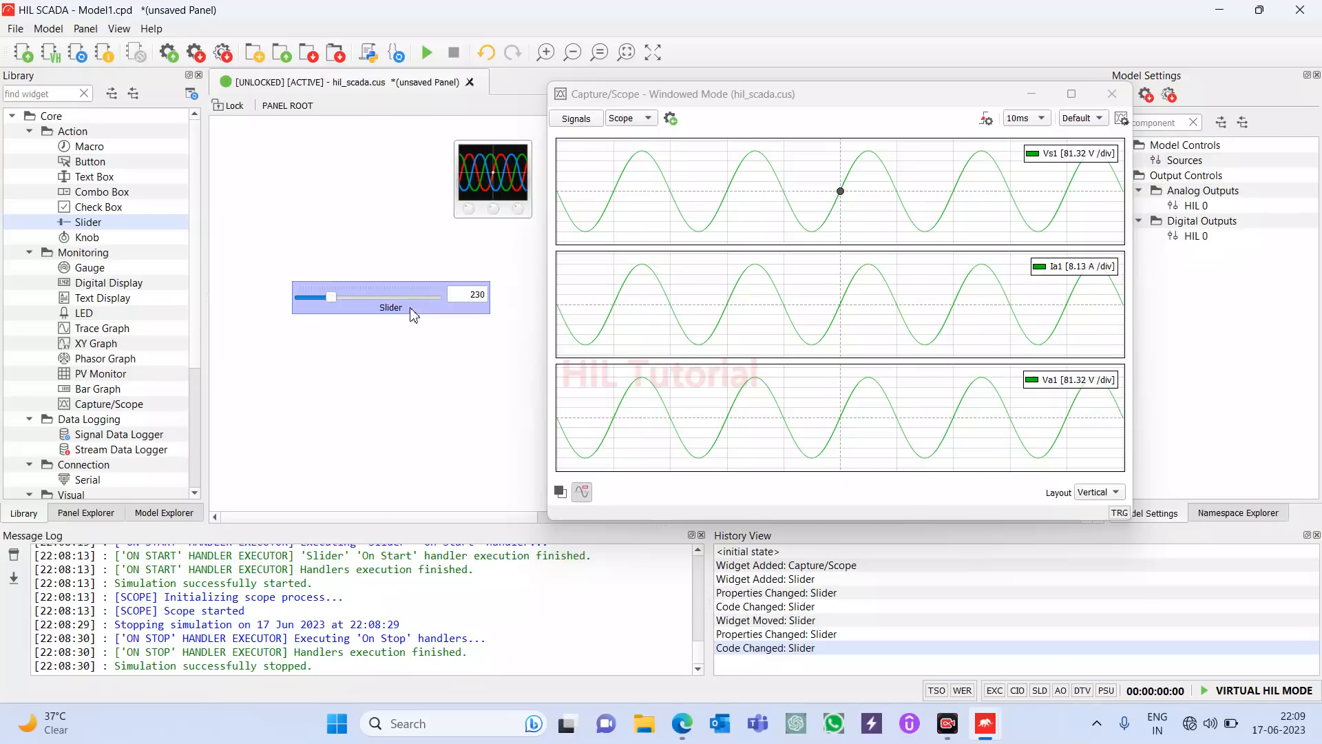
key("Delete")
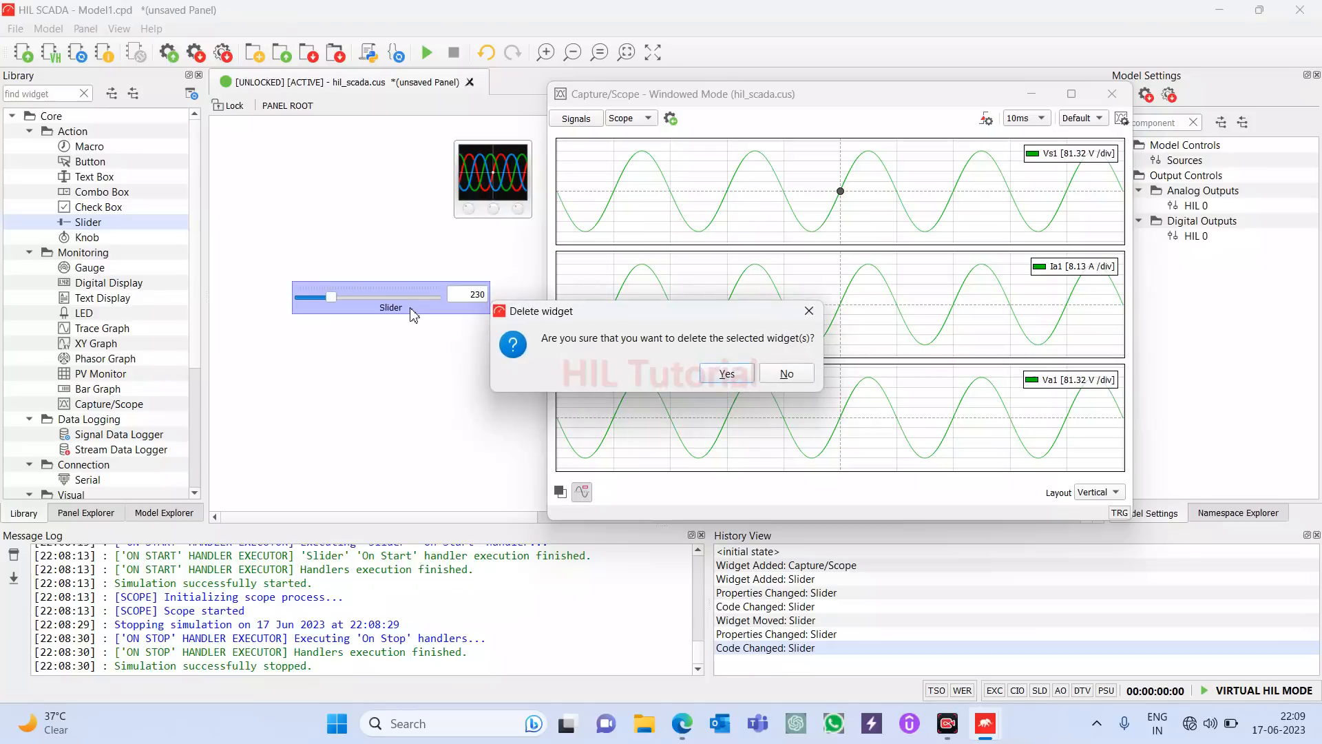
left_click(727, 375)
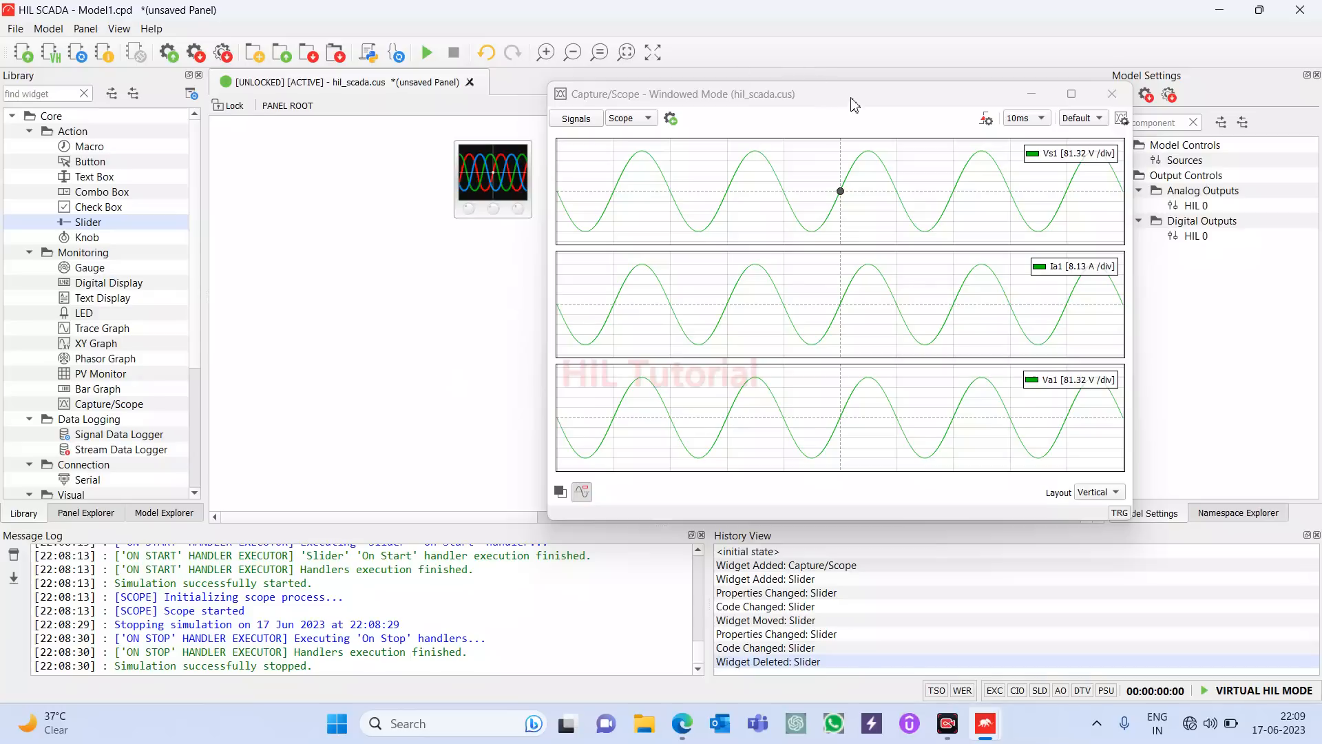
Step: Move the scope window below the Capture/Scope widget and start the simulation
left_click_drag(853, 104, 607, 251)
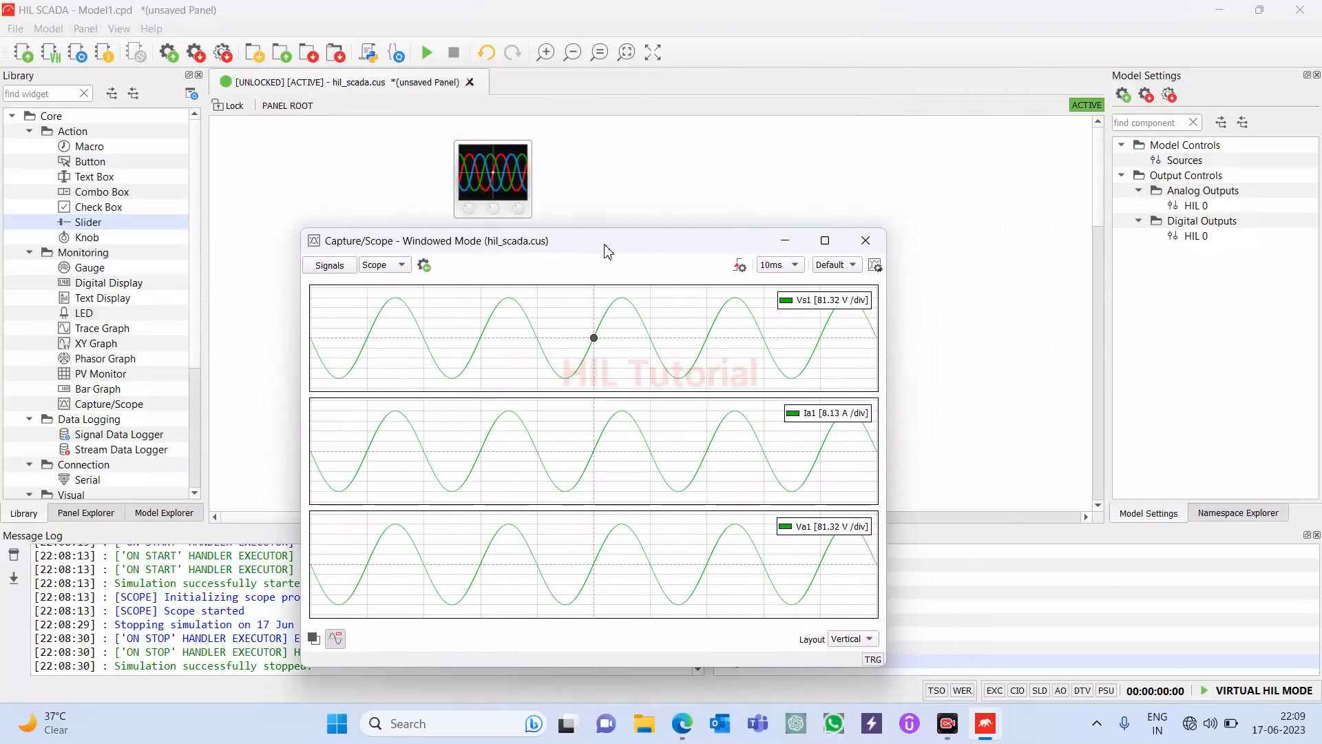
left_click(427, 54)
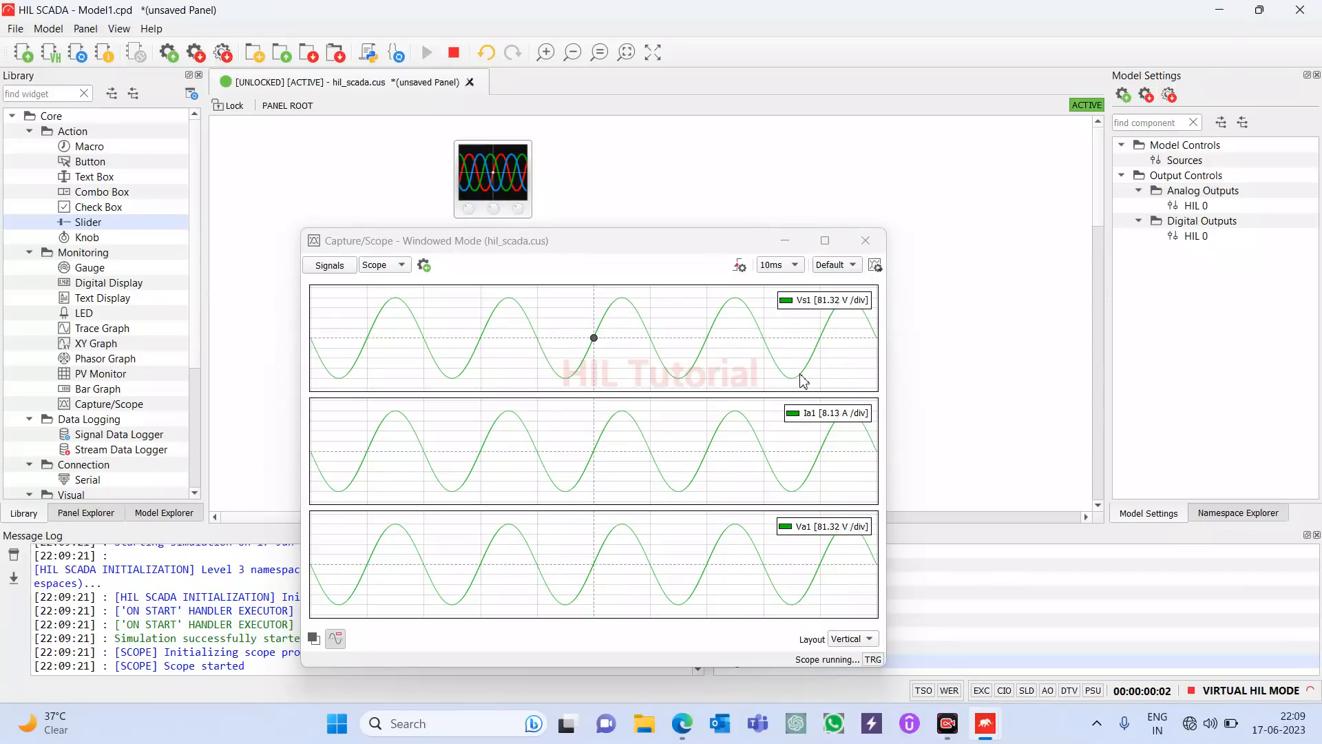
Step: Switch to the Schematic Editor, check the properties of voltage source Vs1, close them and return to HIL SCADA
mouse_move(987, 723)
left_click(967, 650)
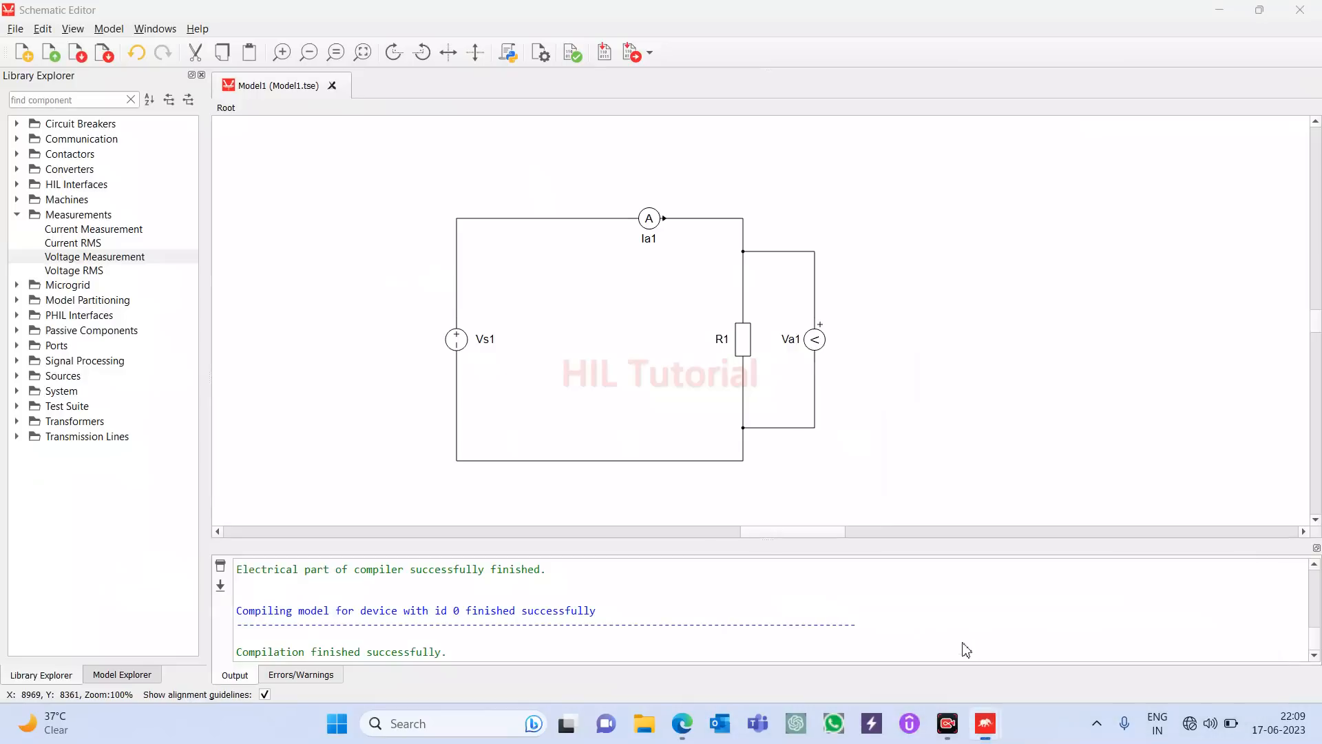
double_click(461, 342)
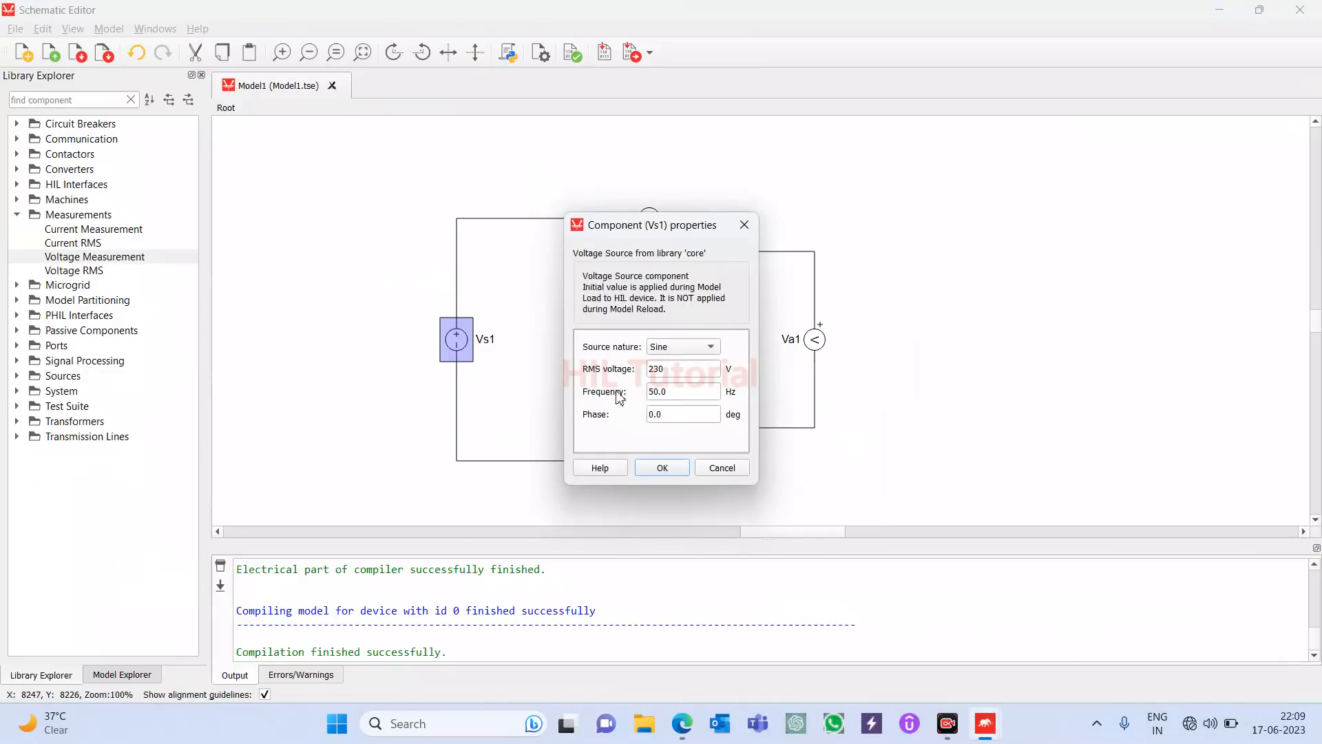
left_click(663, 468)
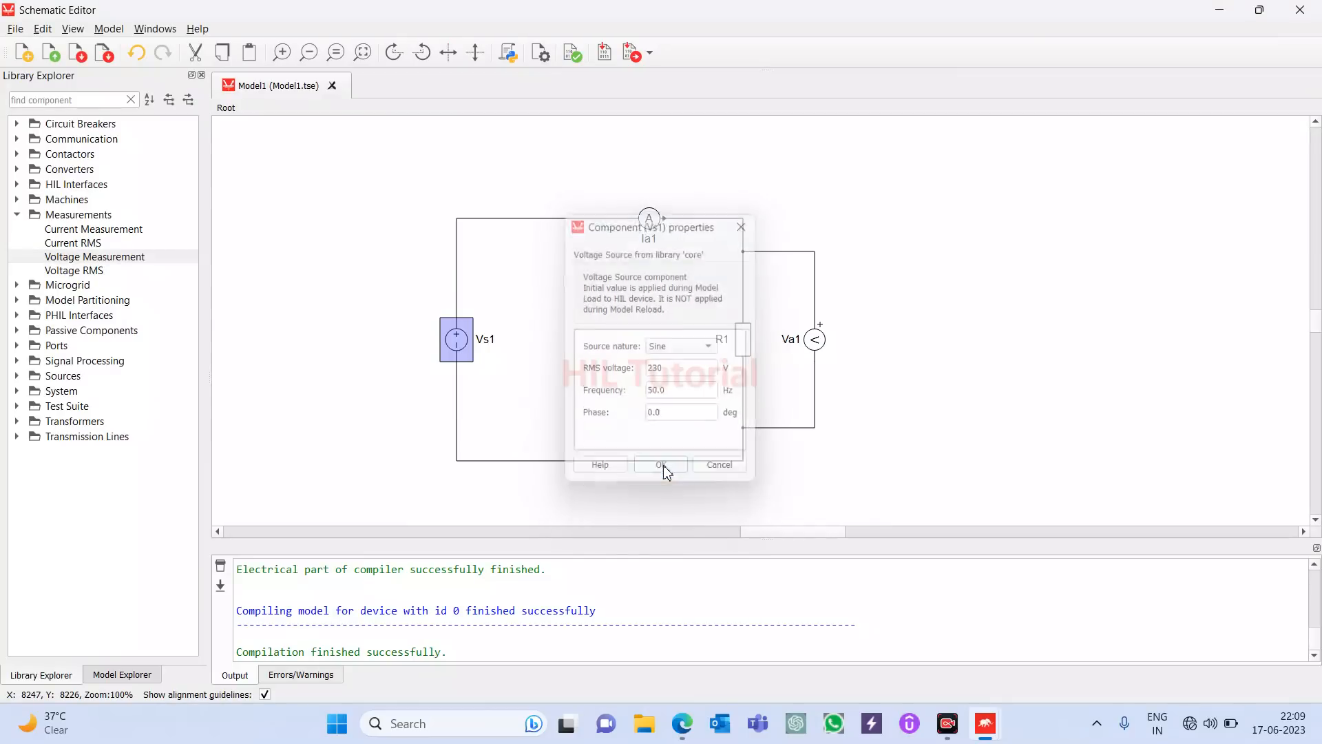
mouse_move(985, 723)
left_click(1173, 642)
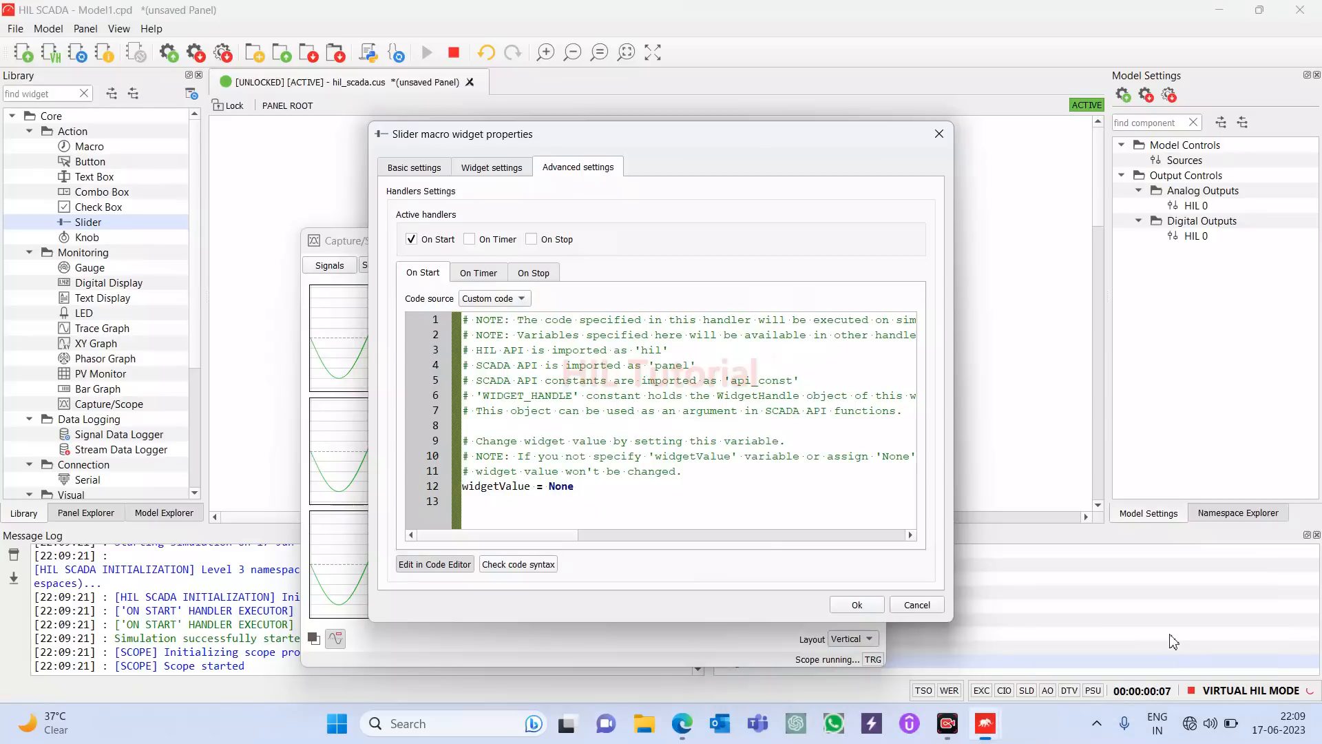
Step: View the schematic once more, return to HIL SCADA and open the Sources settings of the model controls
left_click(1194, 149)
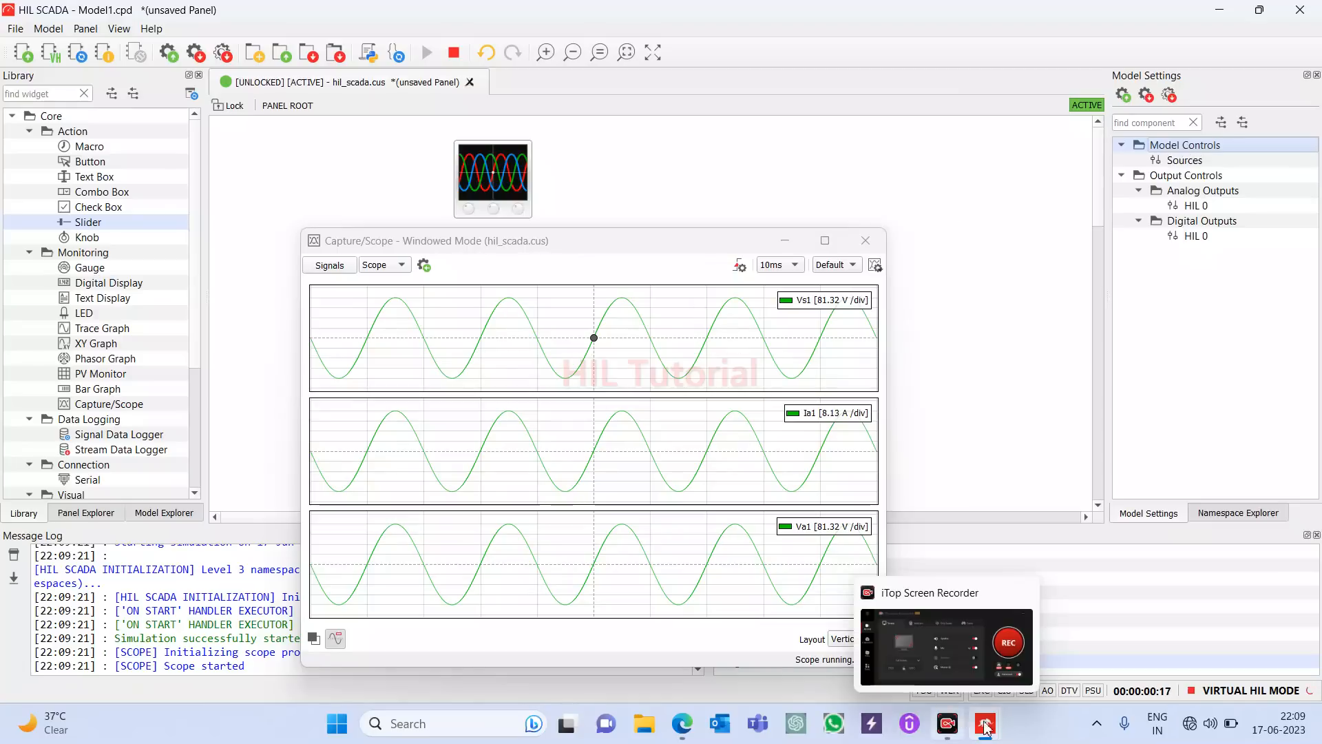
mouse_move(993, 730)
left_click(960, 626)
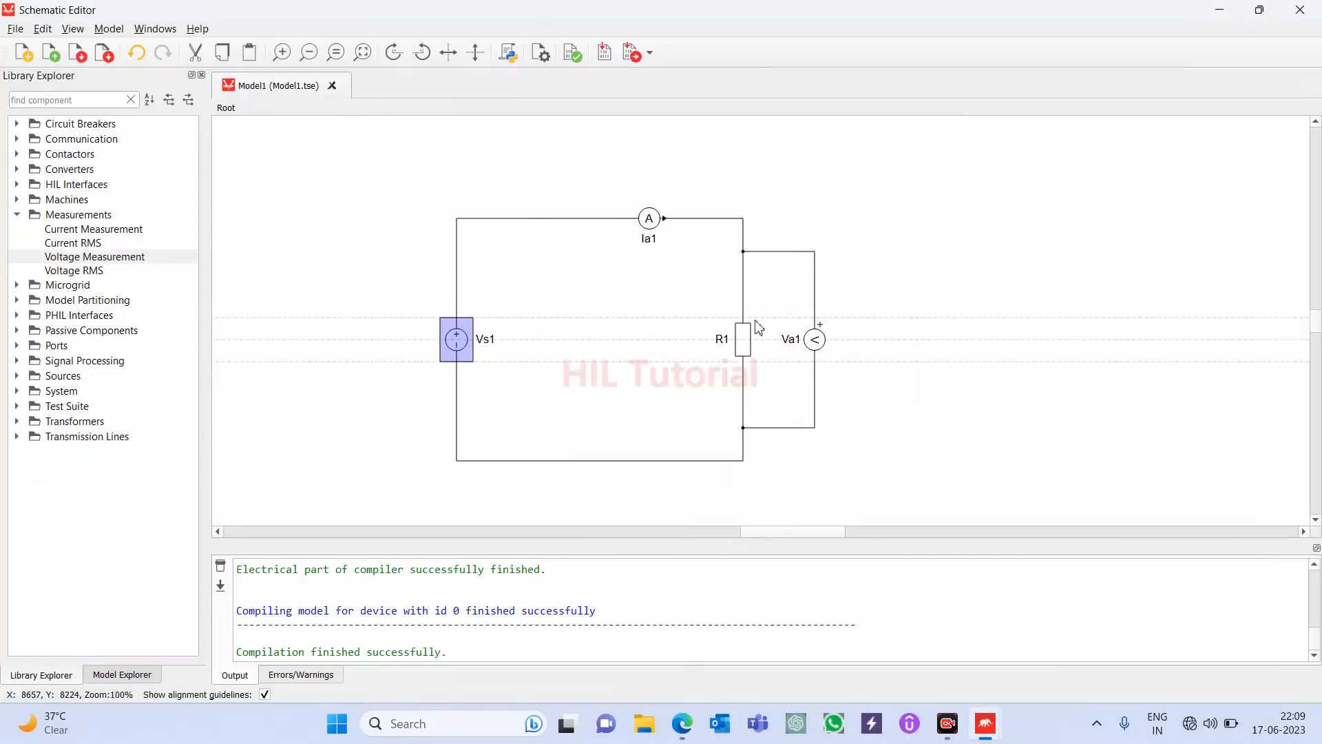
mouse_move(994, 728)
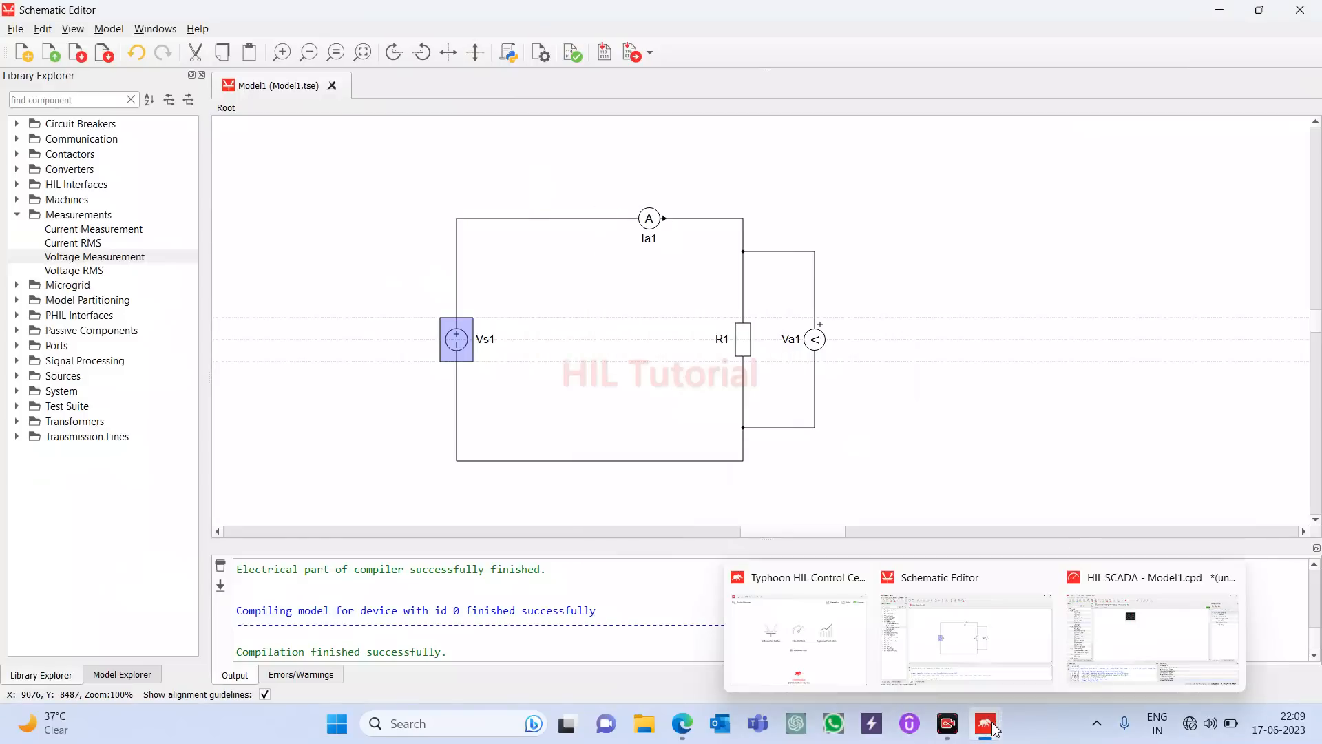
left_click(1166, 624)
left_click(1188, 163)
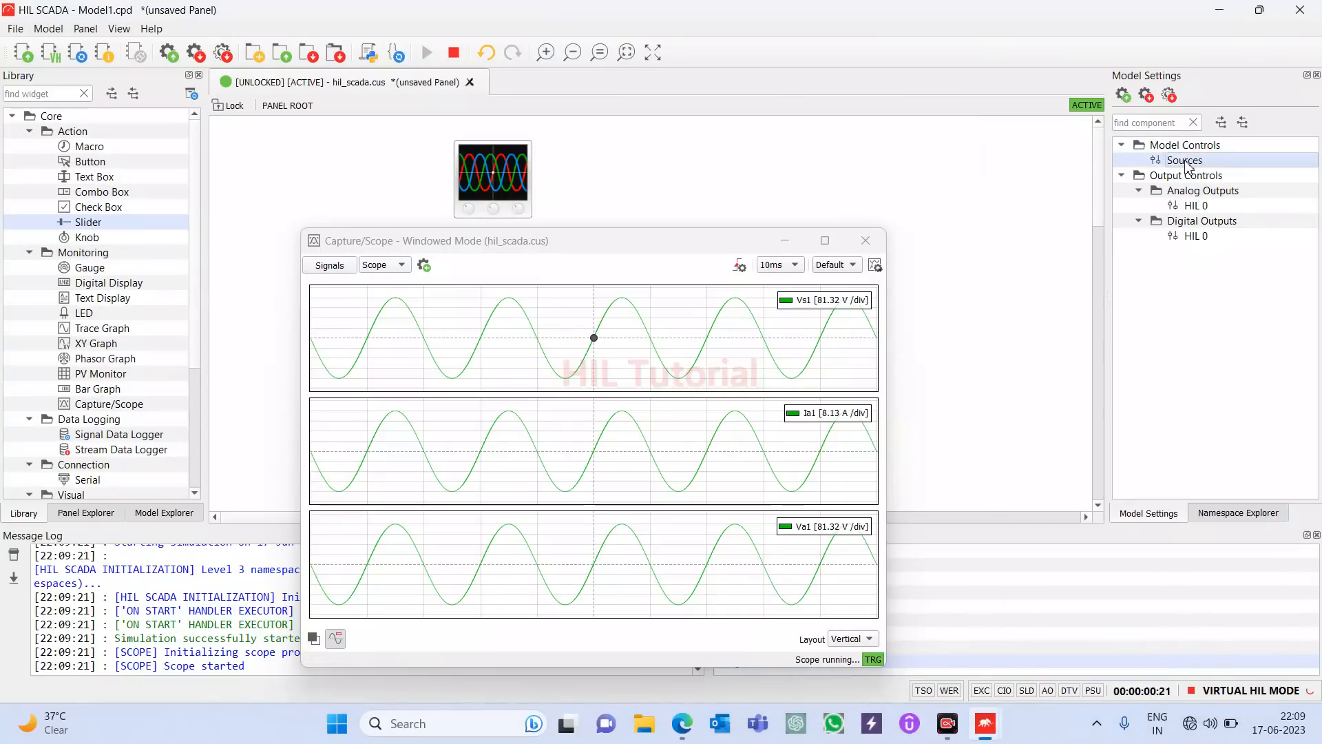
double_click(1188, 162)
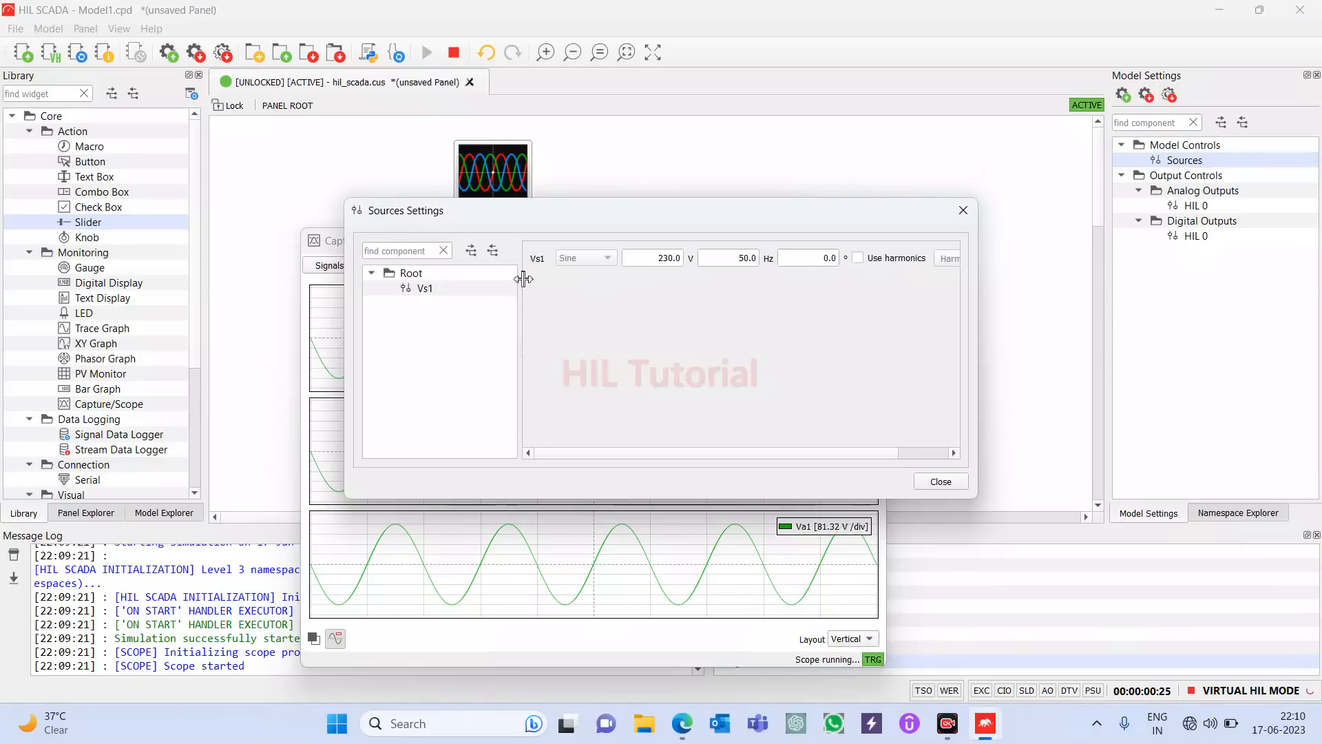
Step: Stop the simulation, keep Vs1 as a Sine source, set its voltage to 100 V and close the source settings
left_click(452, 54)
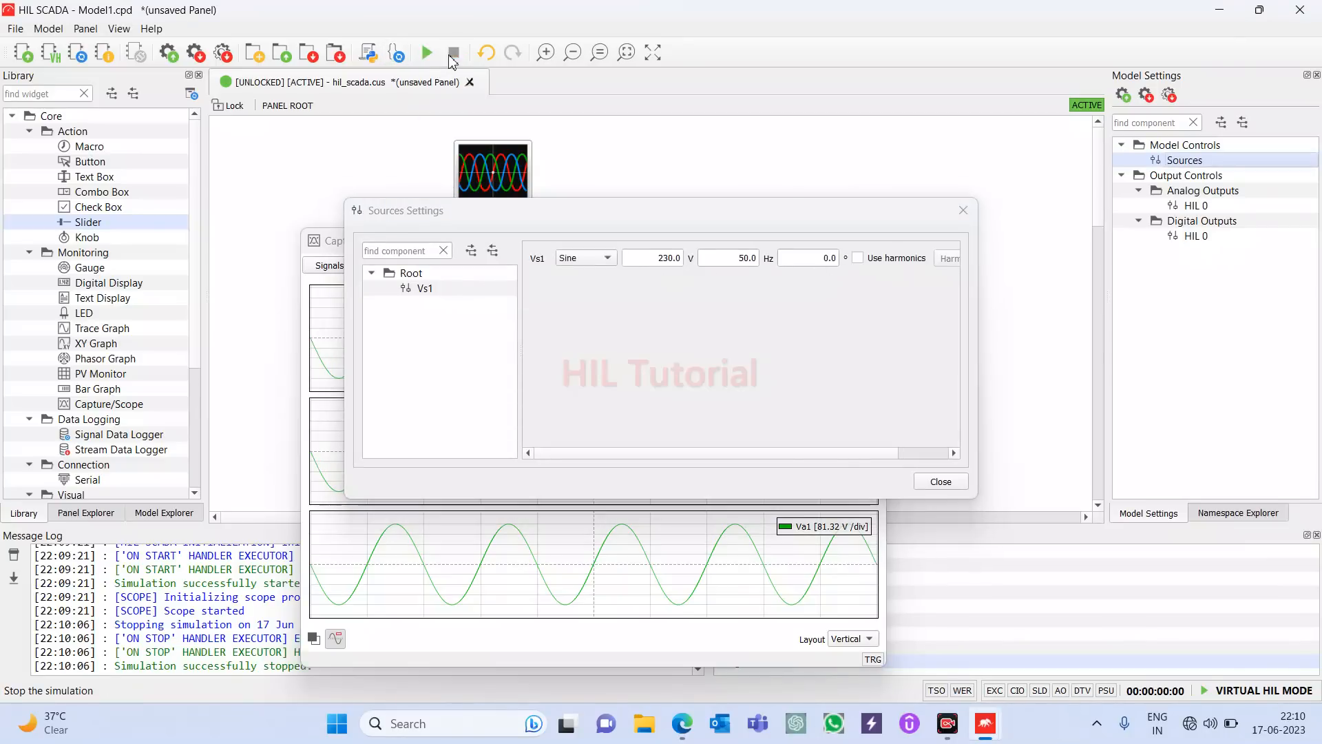
left_click(603, 260)
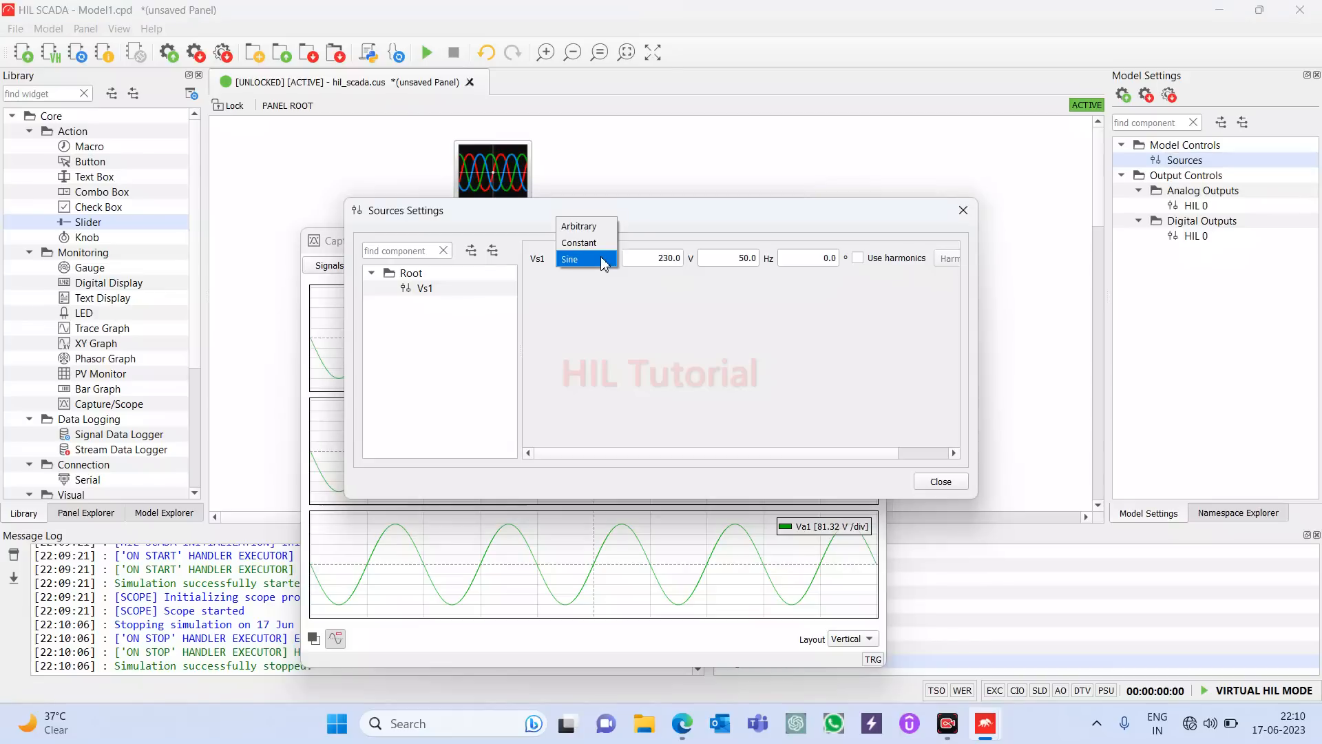
left_click(604, 262)
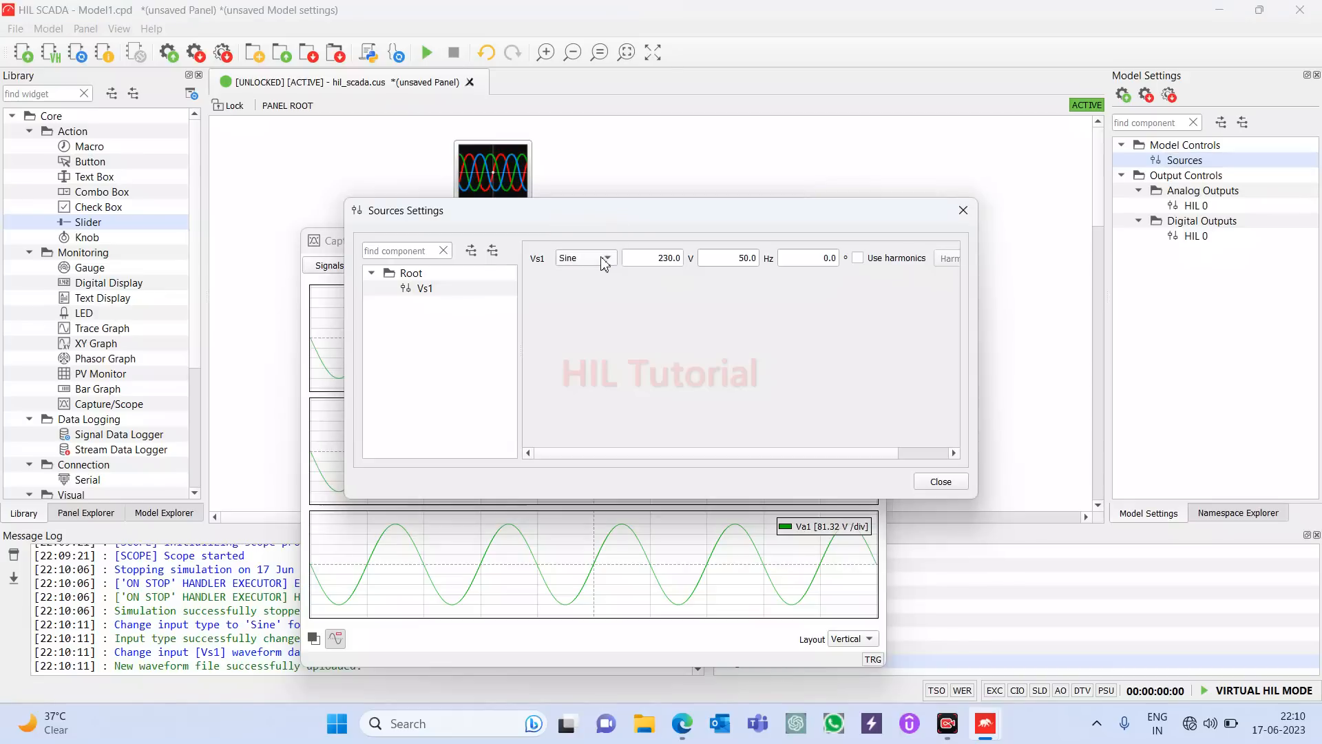
double_click(672, 264)
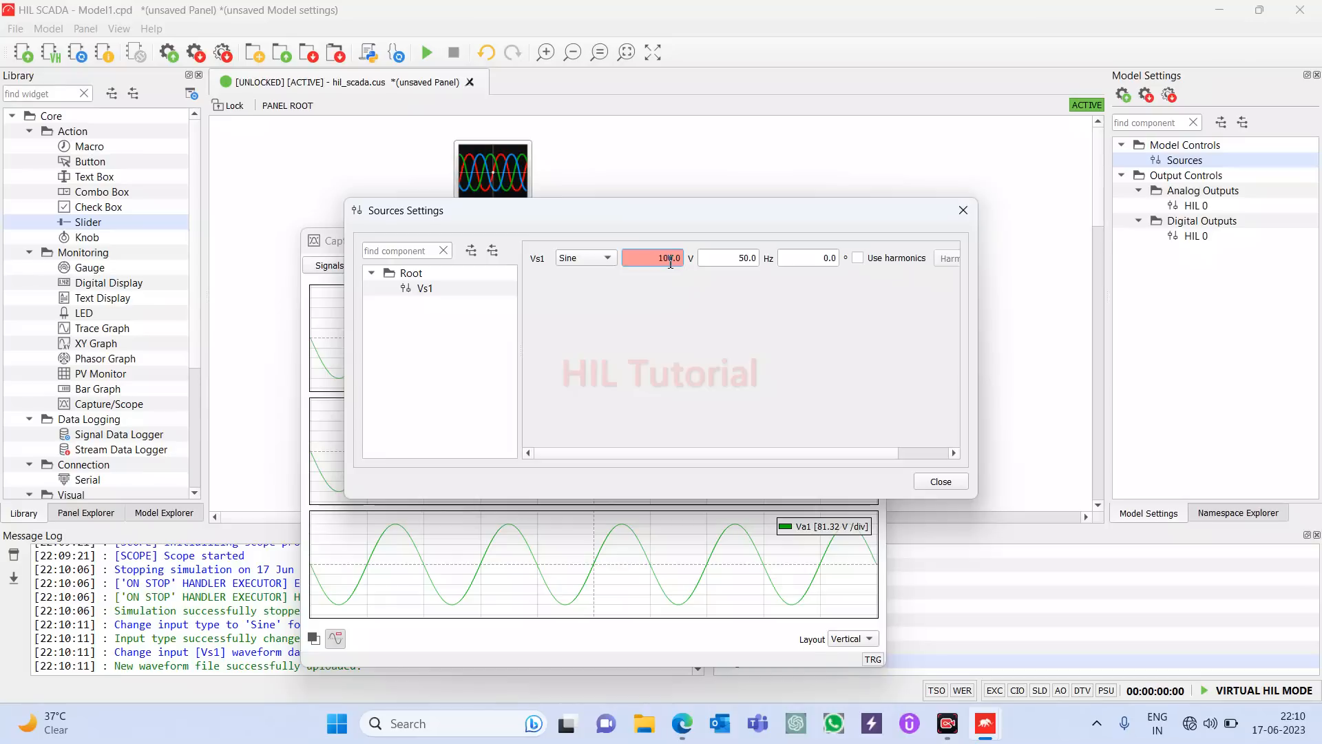
key("Return")
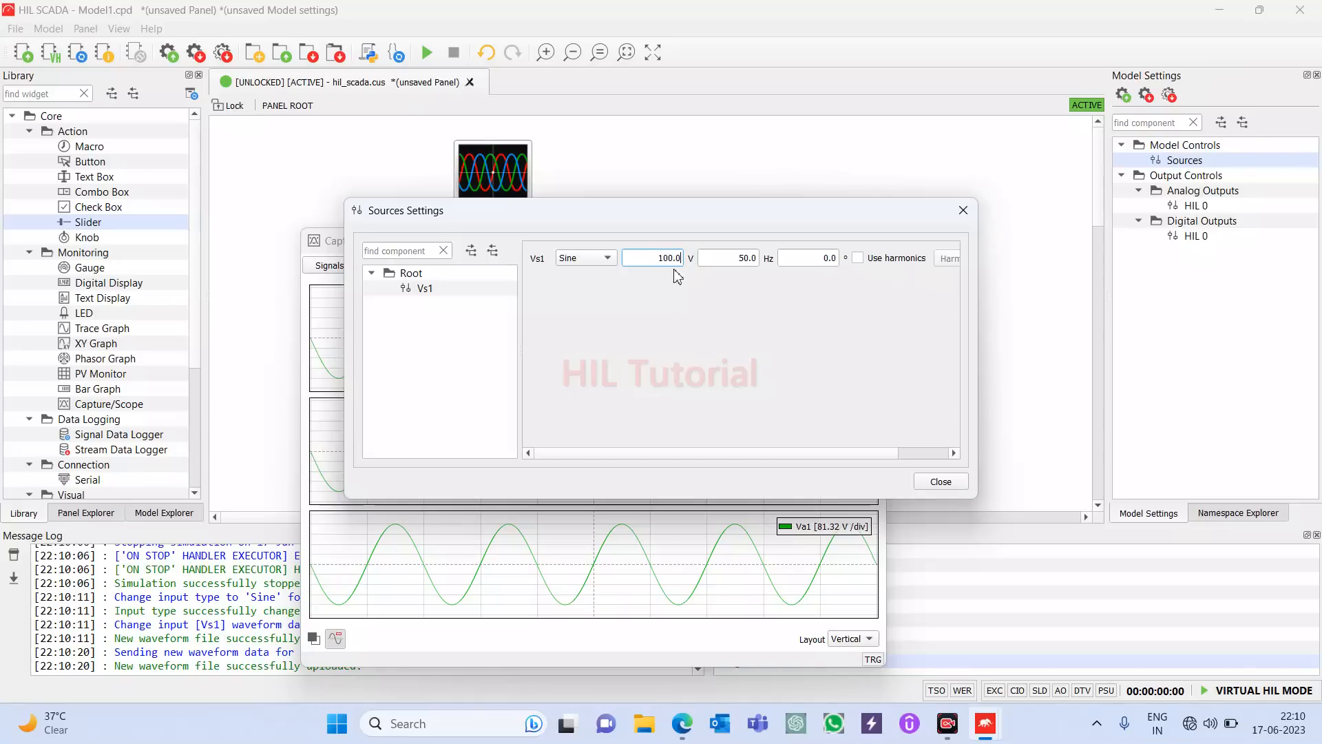
left_click(941, 482)
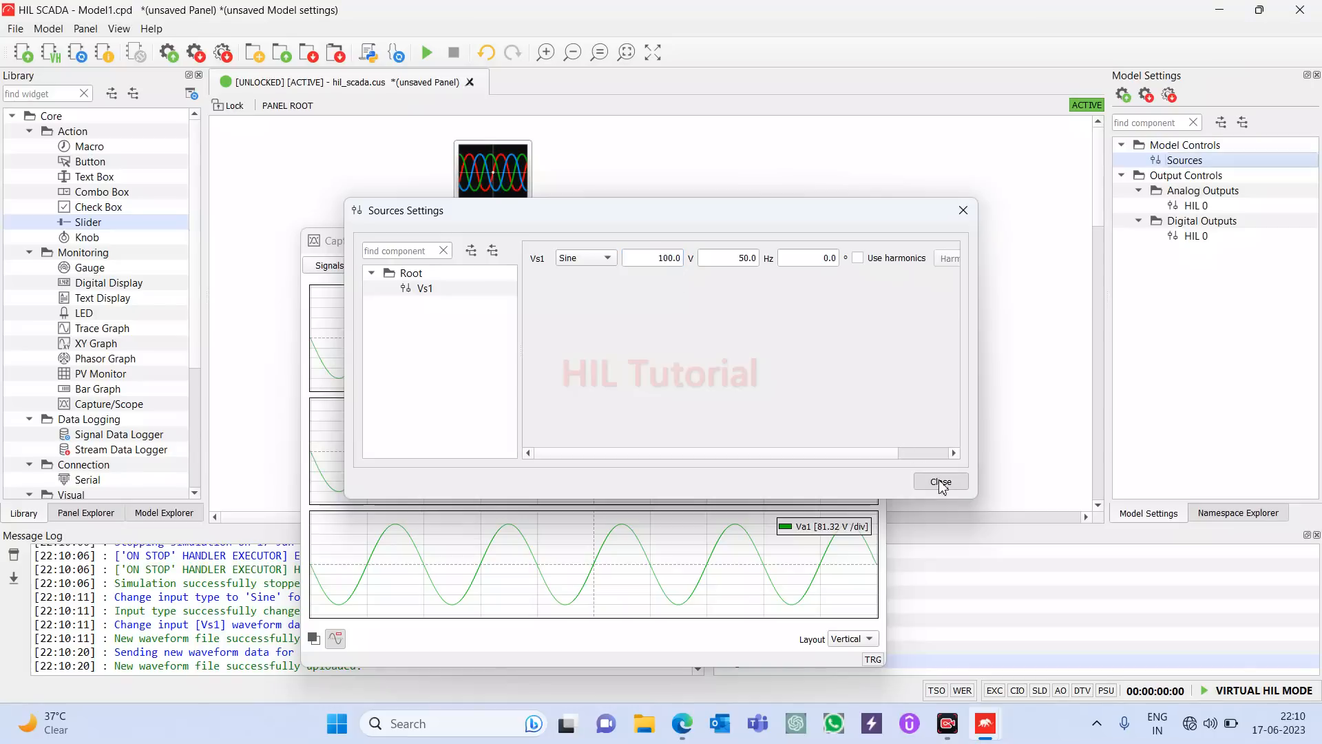
Step: Run the simulation to check the scope with the new source voltage, reopen the Sources settings and stop the simulation
left_click(427, 54)
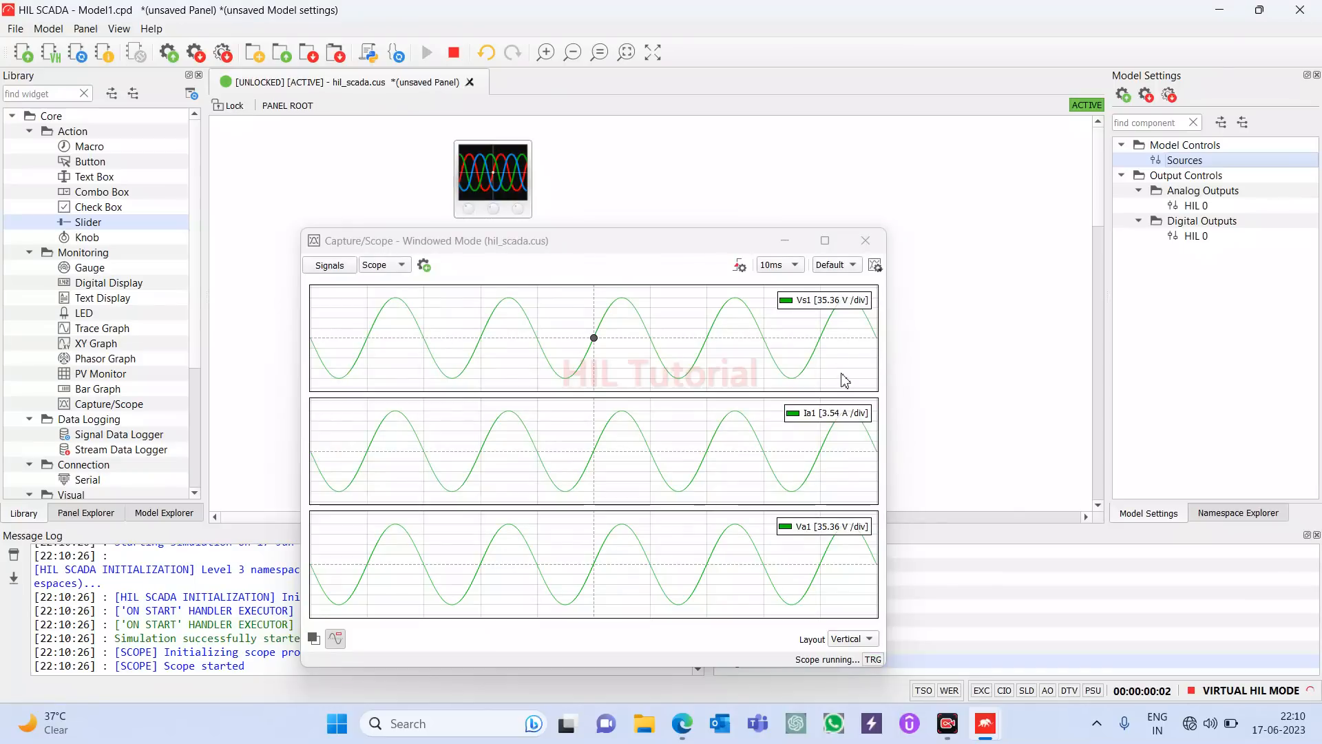
double_click(1186, 161)
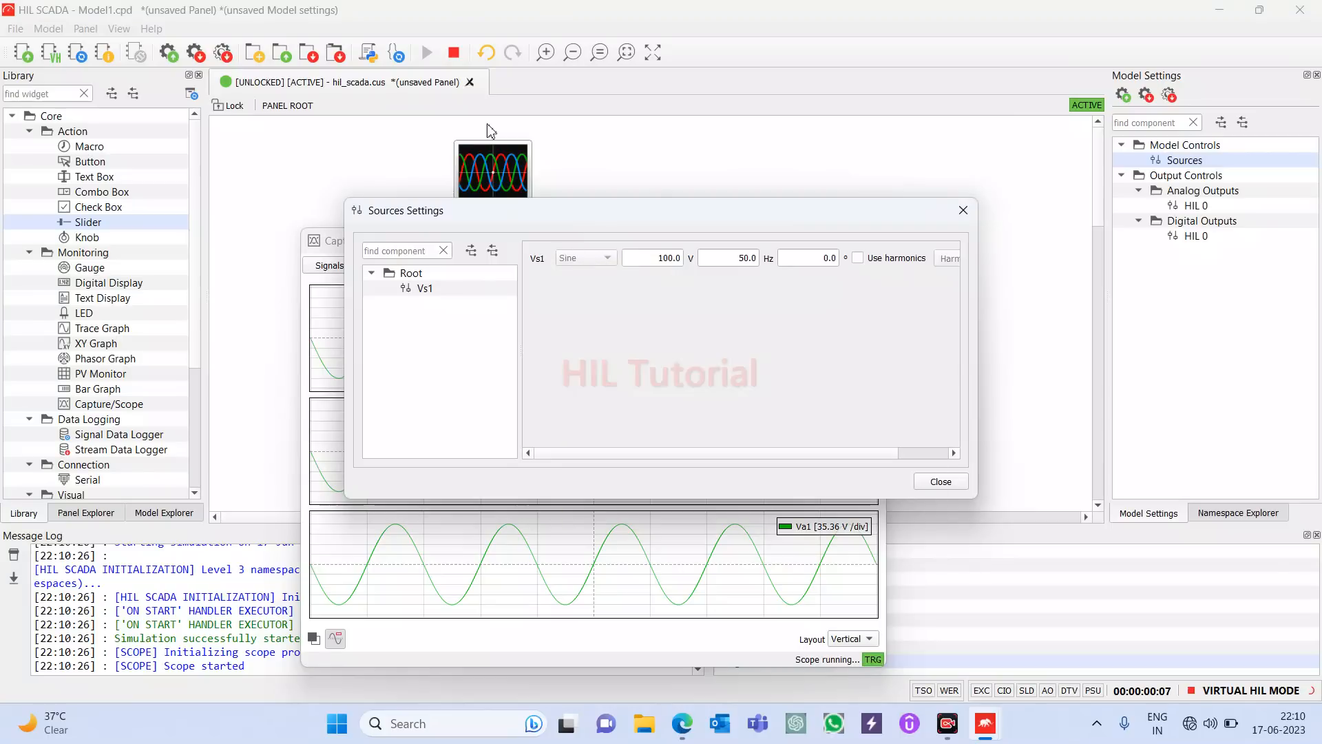
left_click(454, 54)
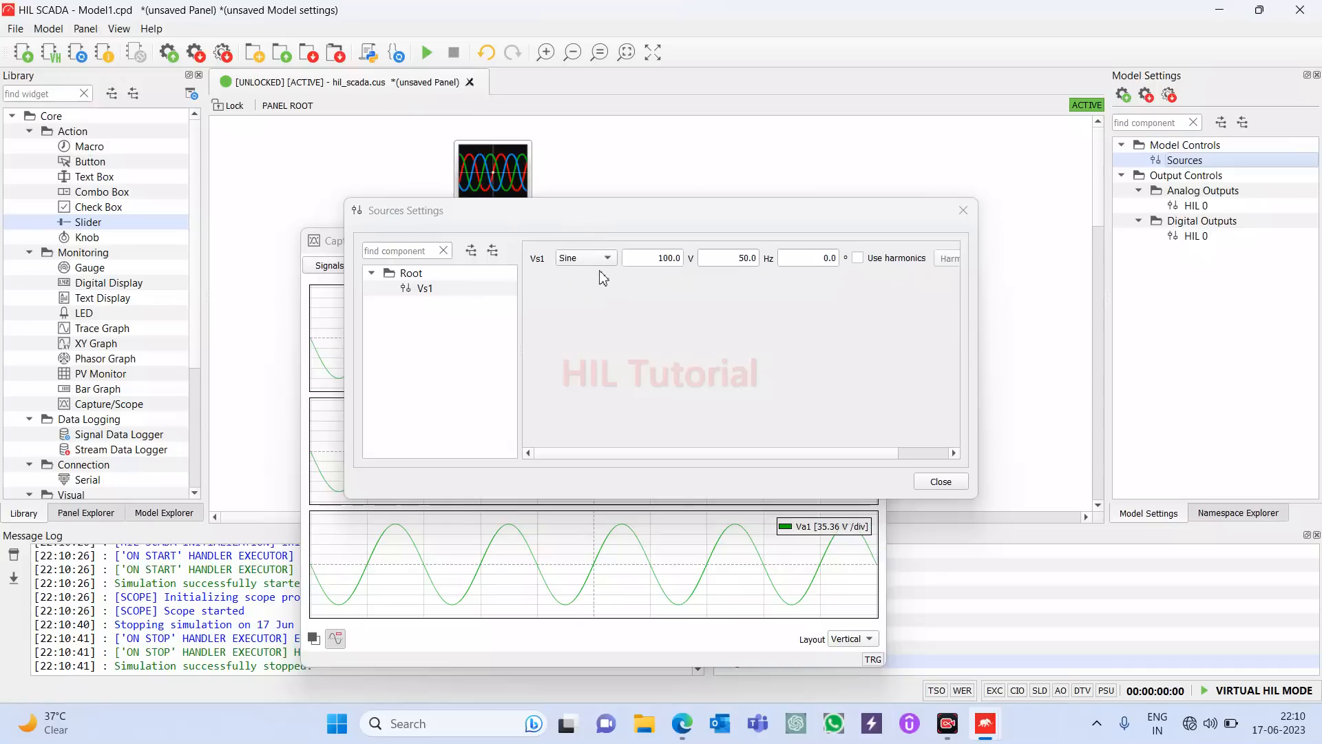
Step: Enable harmonics for Vs1, view the Harmonics Settings and close them without entering any harmonic
mouse_move(603, 276)
left_click(860, 260)
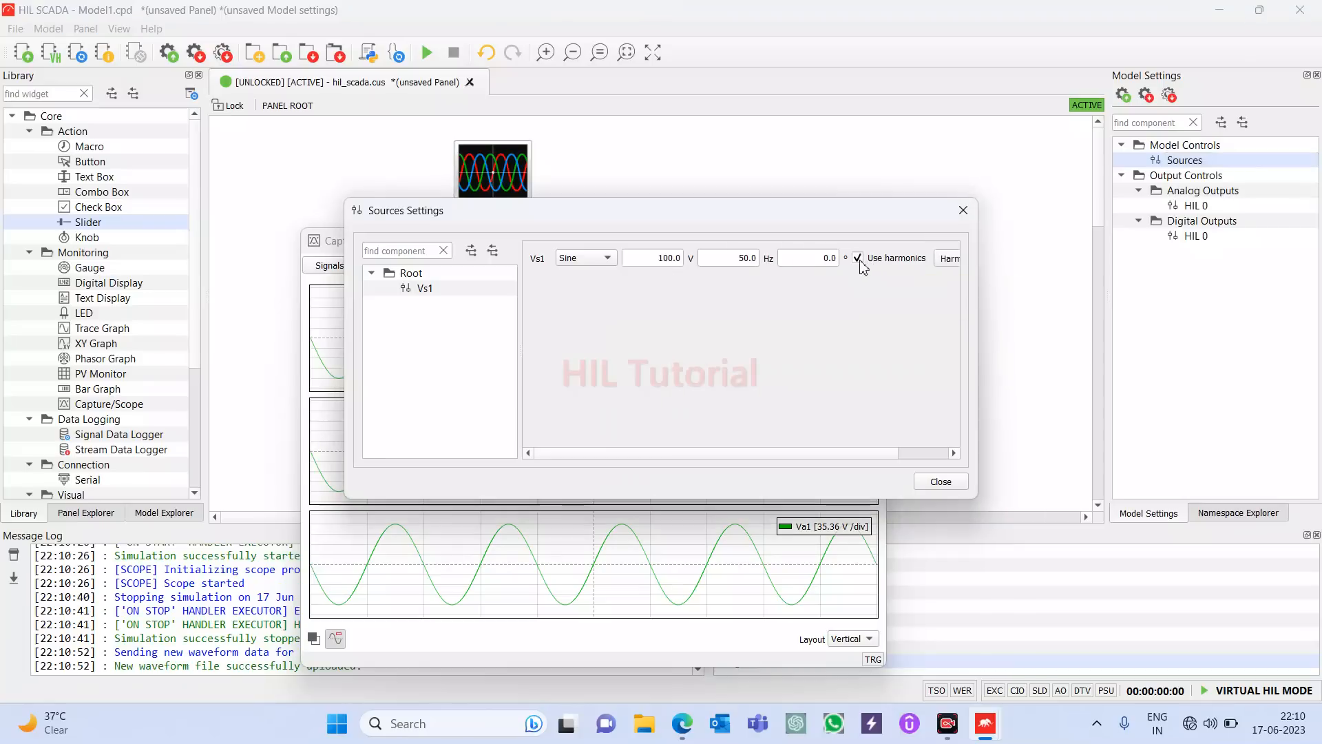
scroll(900, 277, "right", 1)
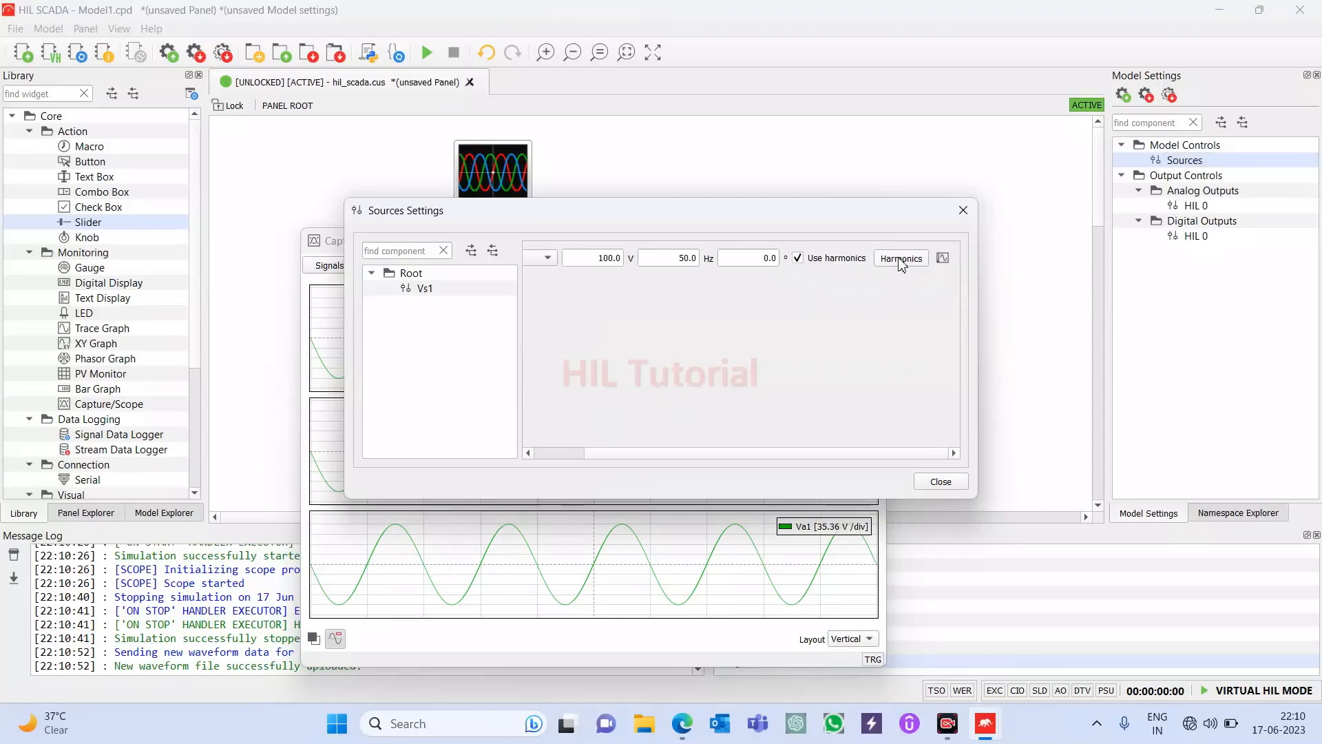
left_click(898, 257)
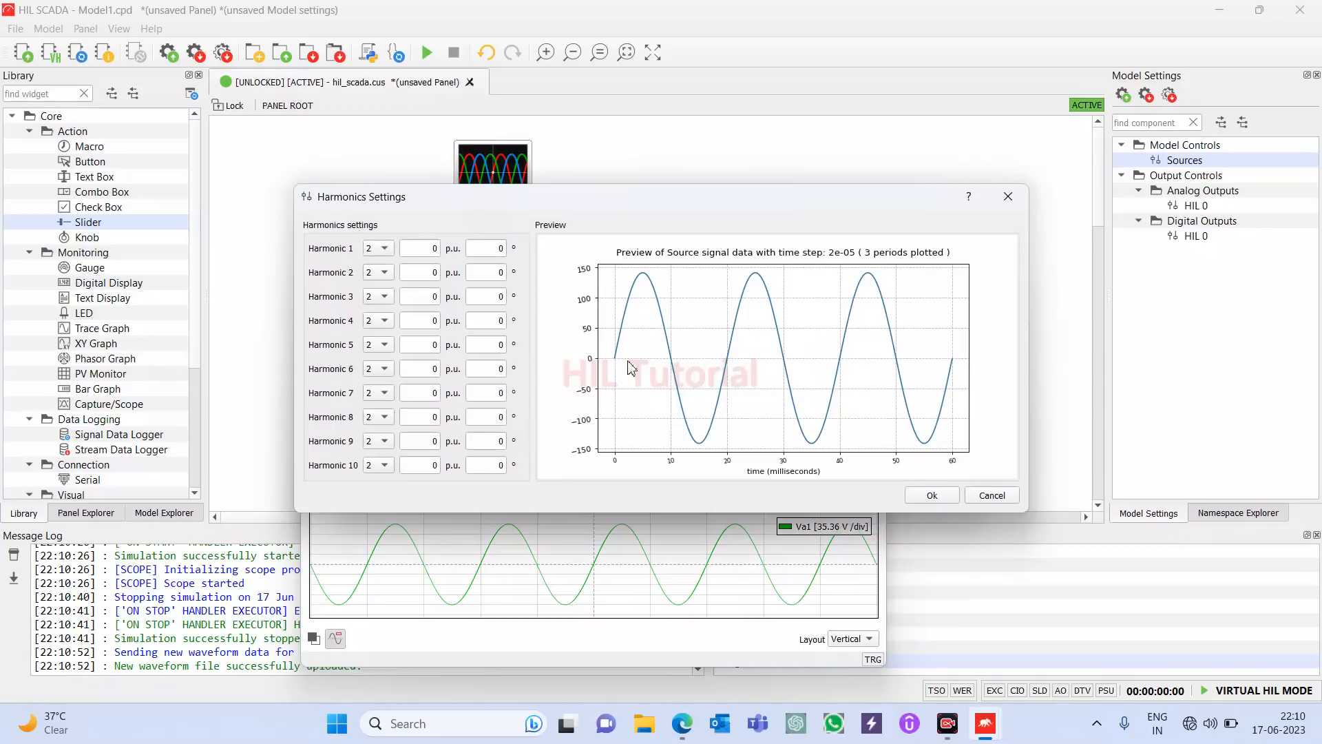
left_click(1008, 197)
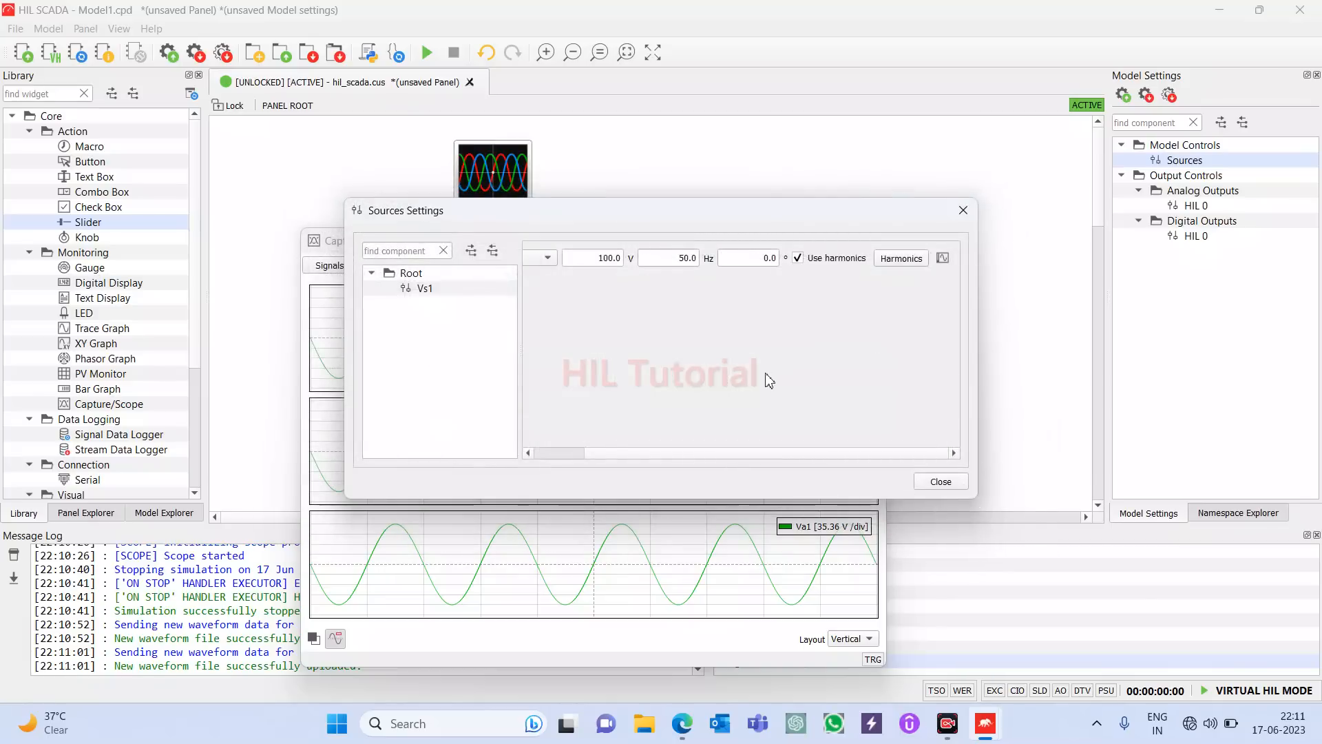
Step: Change Vs1's source type to Constant and set its value to 100 V
left_click(597, 265)
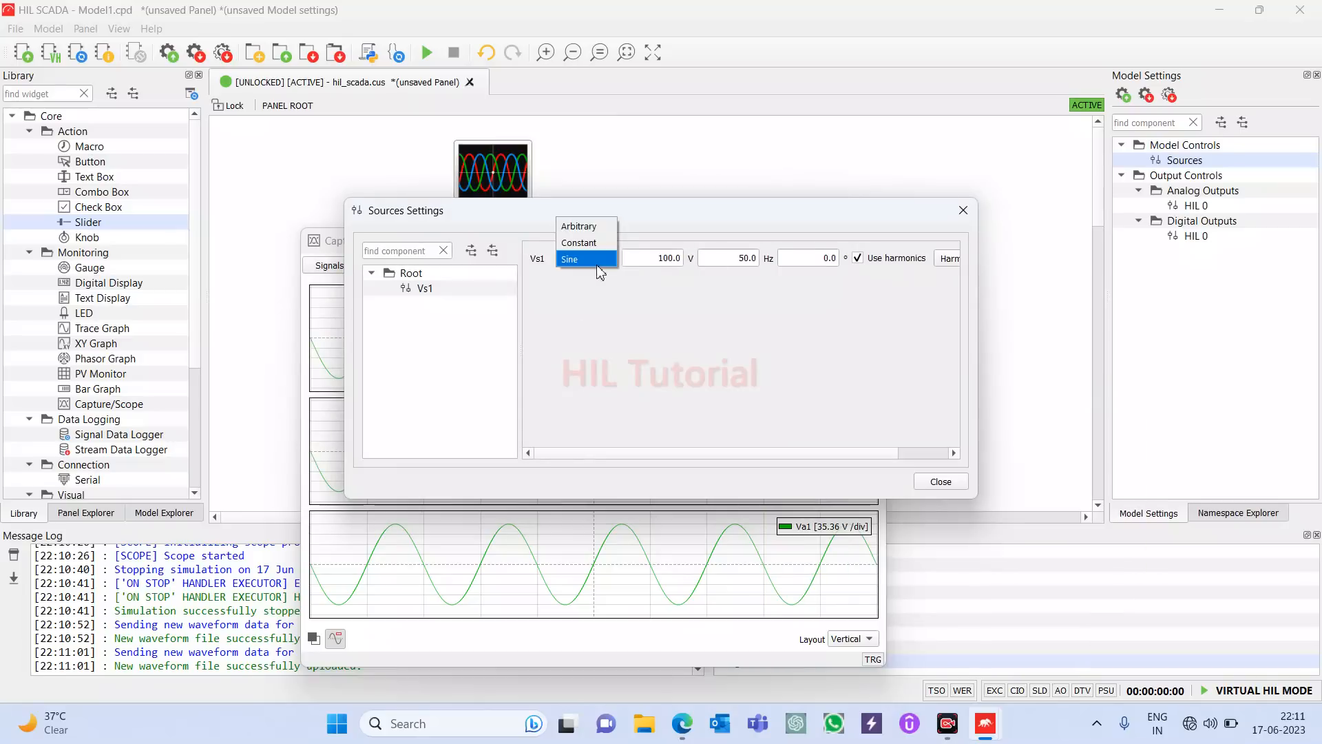
left_click(590, 246)
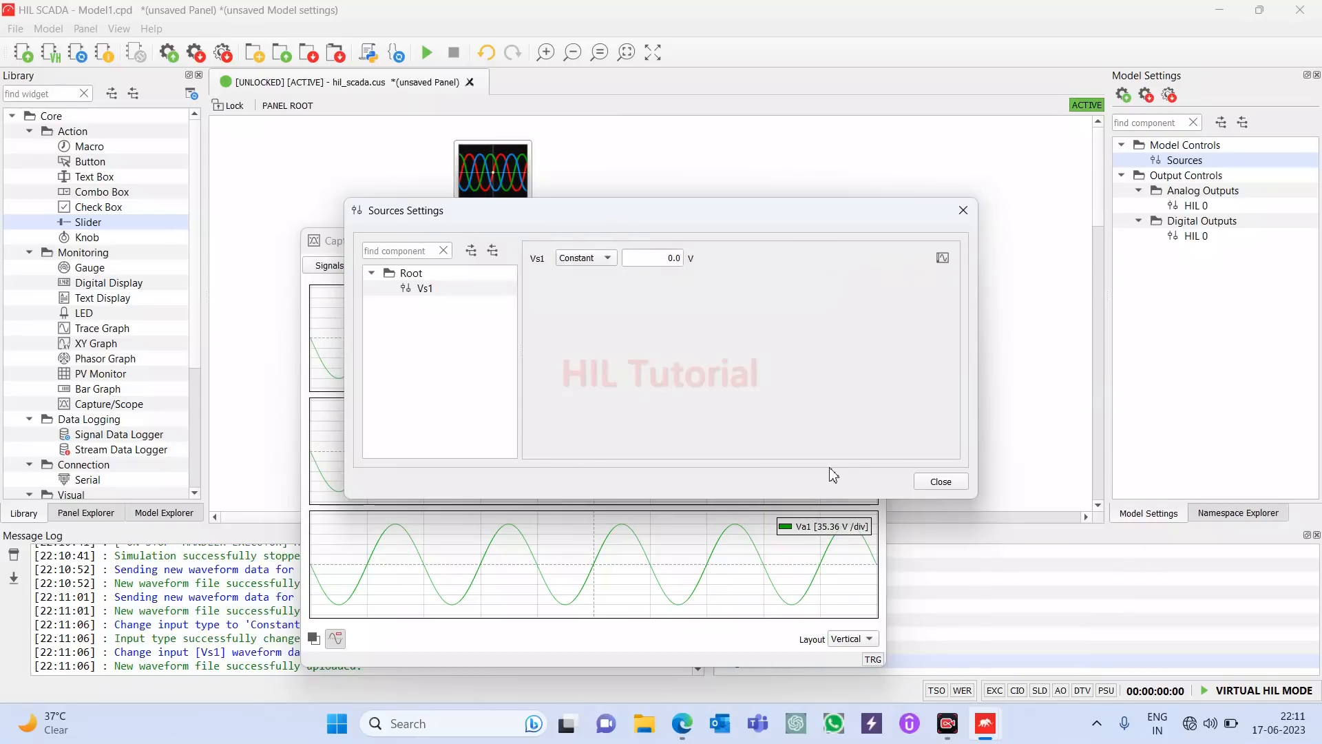
left_click(940, 481)
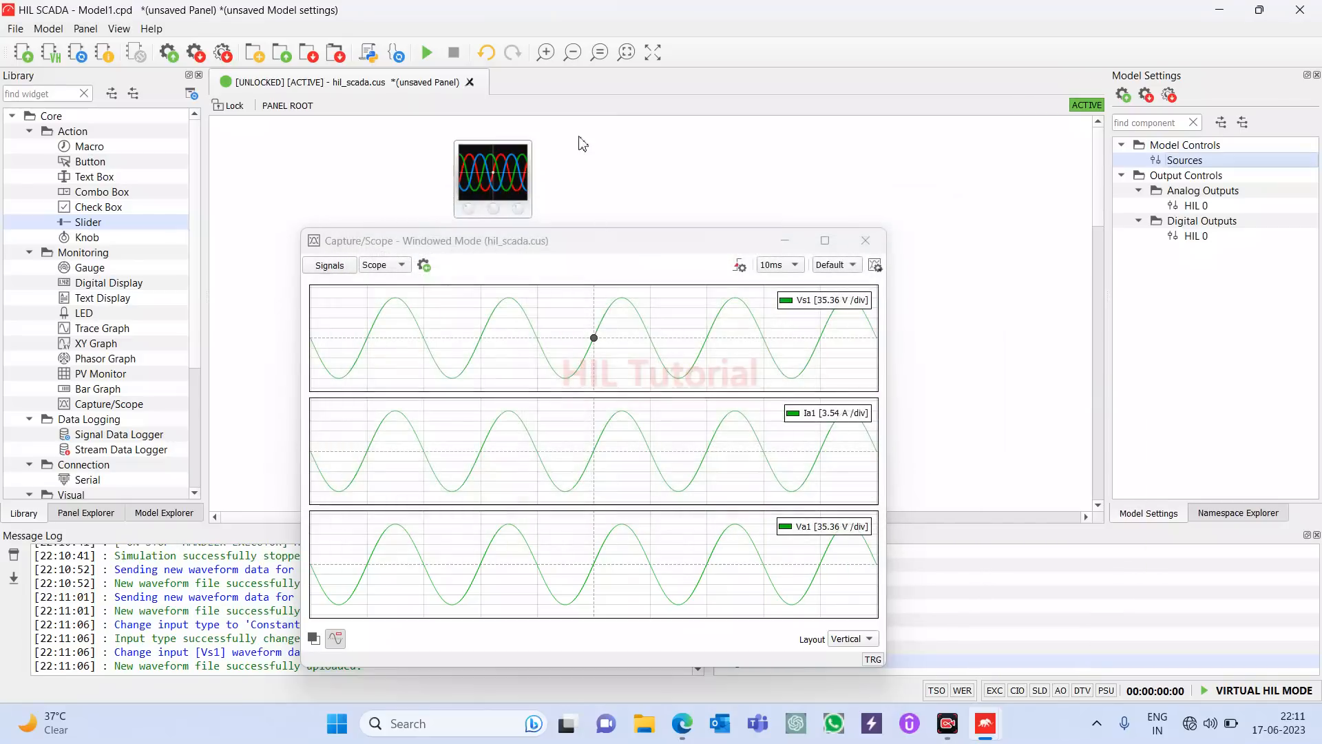
double_click(1186, 160)
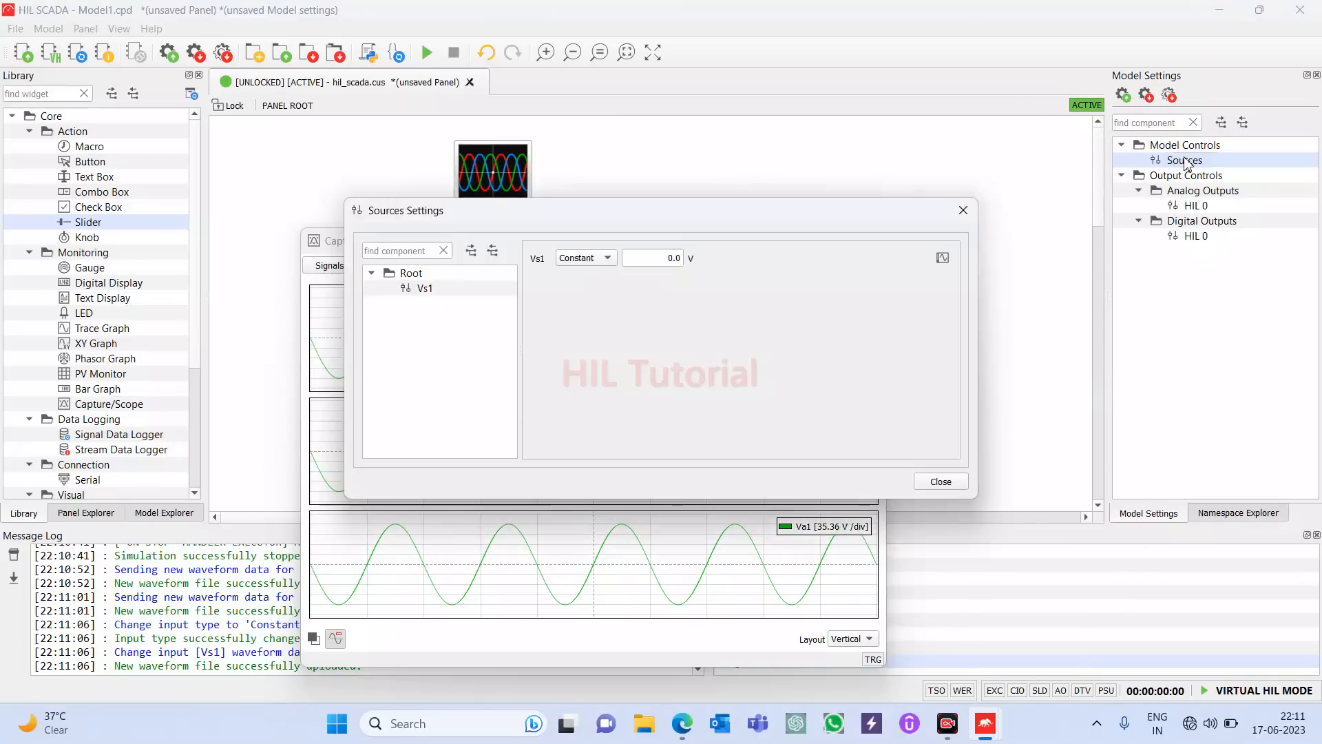
left_click(676, 259)
key("BackSpace")
key("BackSpace")
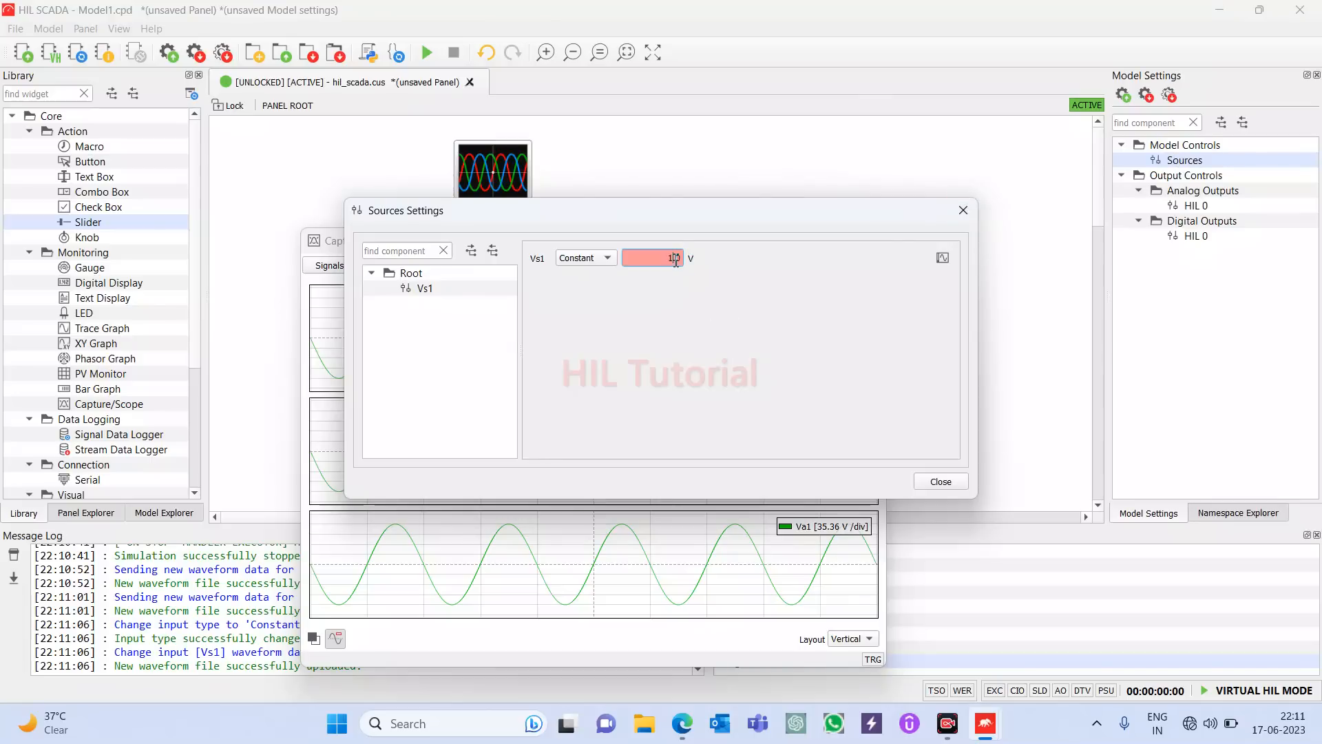
key("Return")
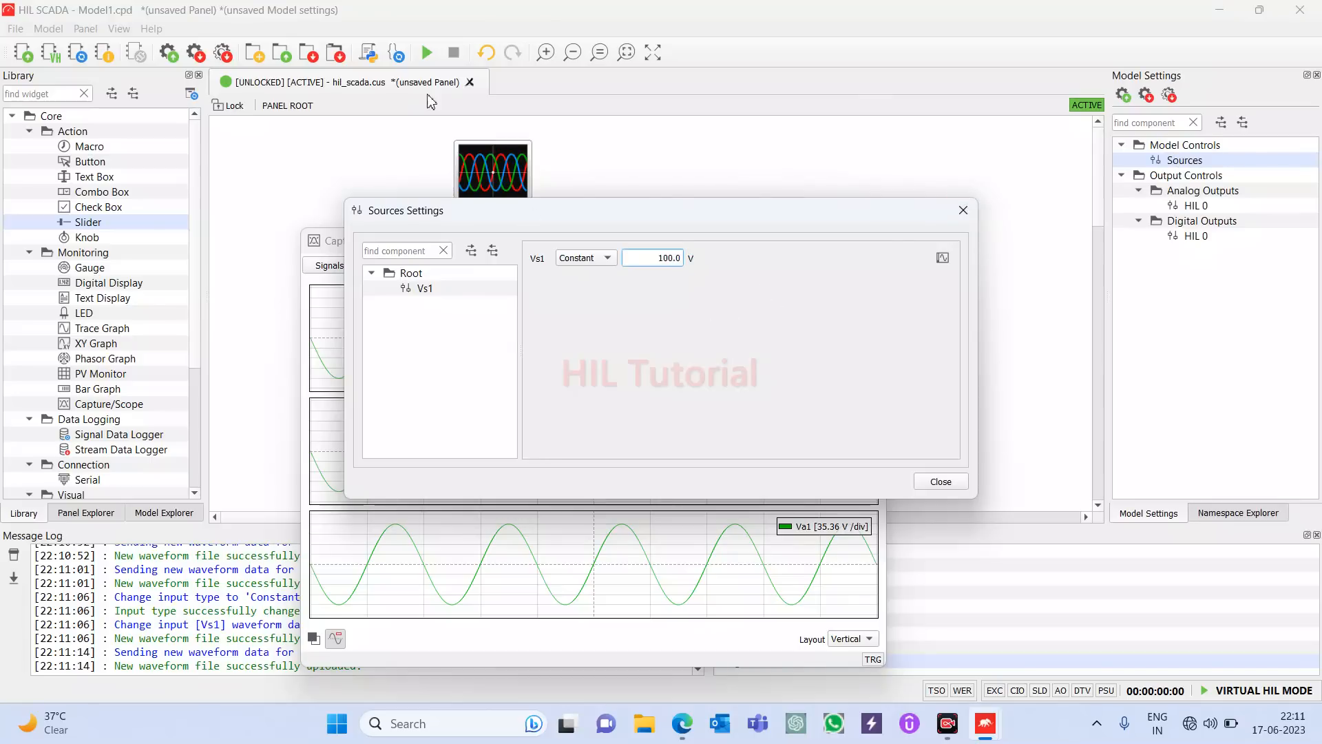
Step: Start the simulation with the constant source and close the Sources settings to view the scope waveforms
left_click(425, 55)
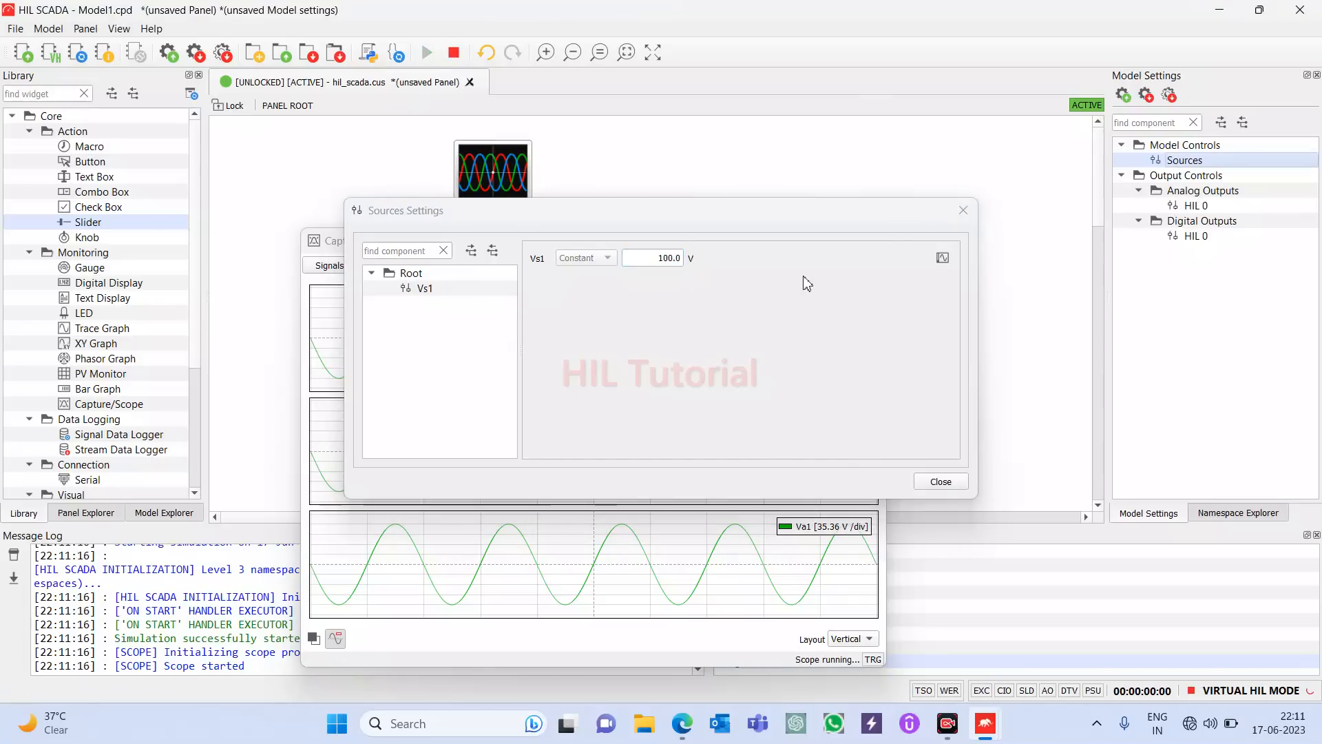
left_click(941, 482)
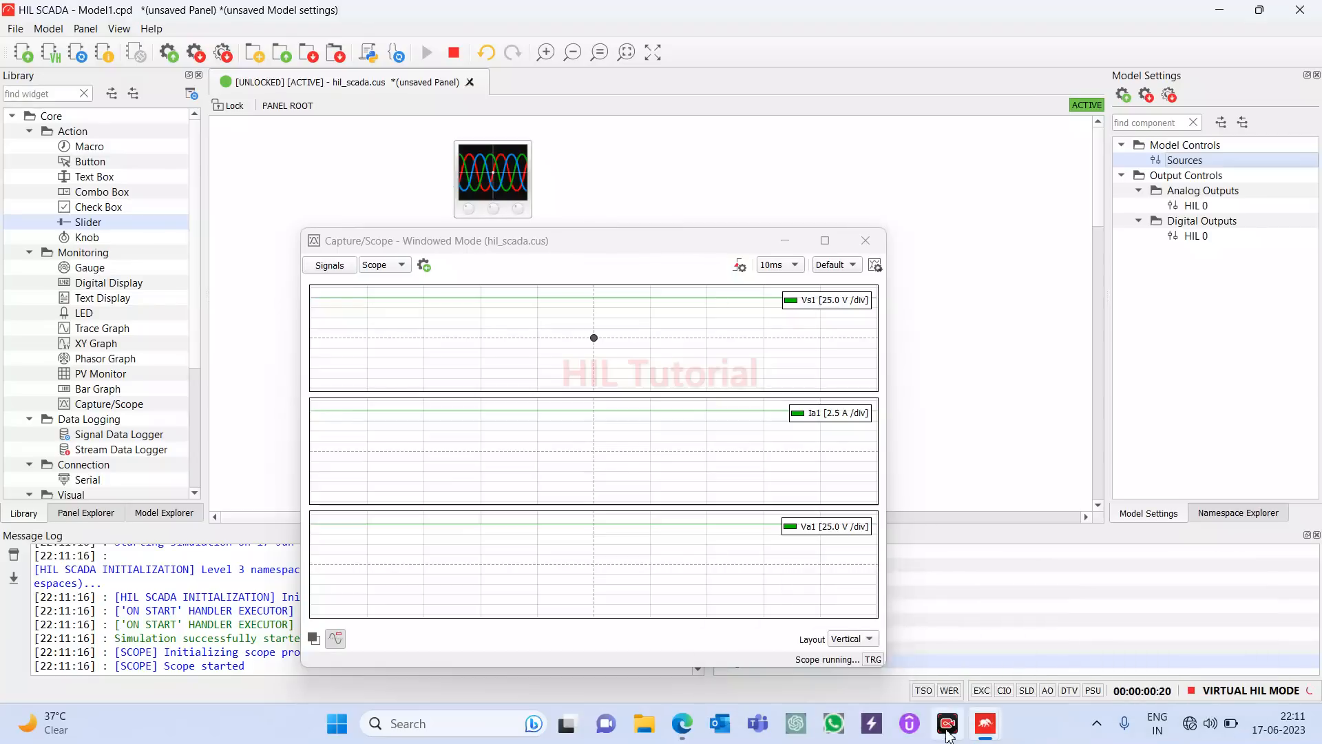
left_click(1097, 723)
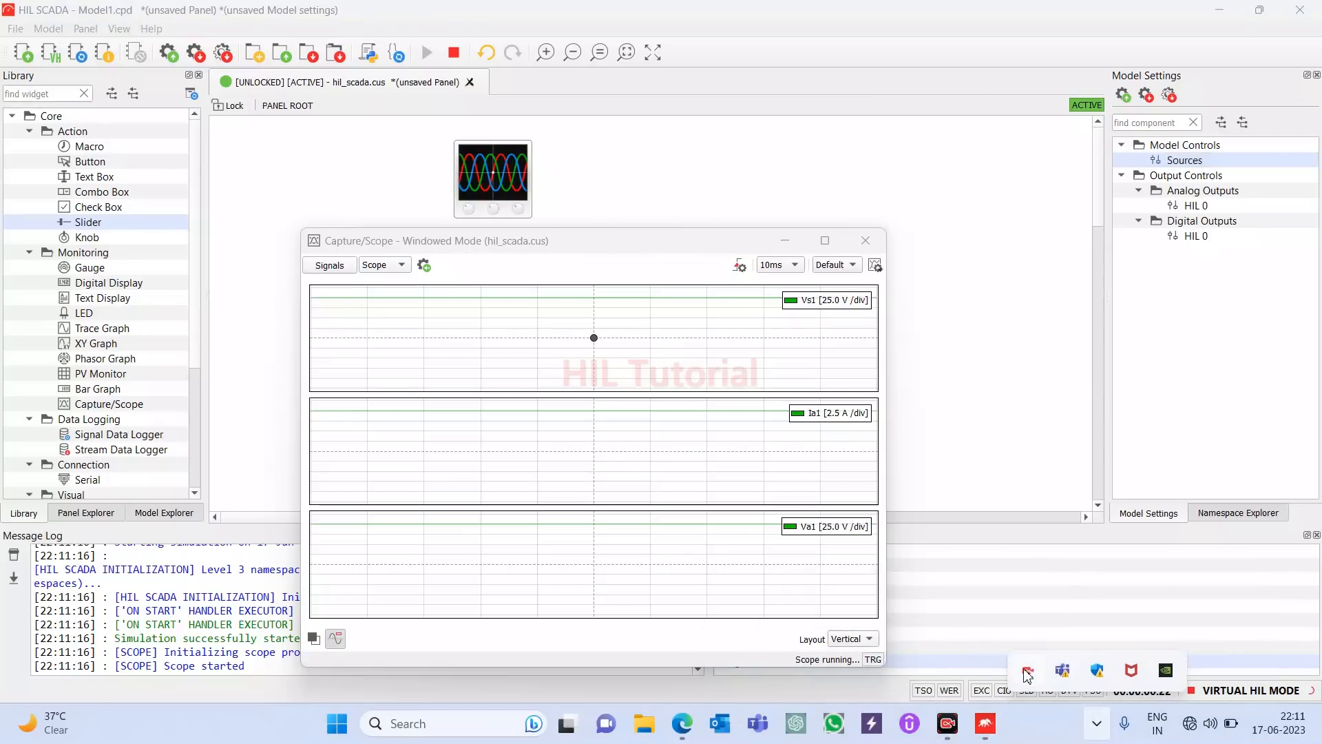